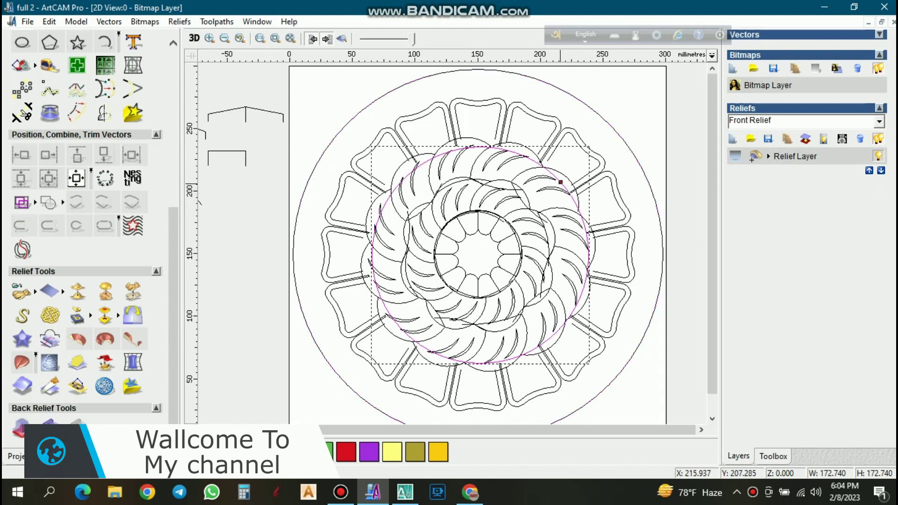
left_click(619, 137)
scroll(484, 228, "down", 2)
scroll(456, 241, "up", 1)
left_click(441, 235)
scroll(487, 201, "up", 1)
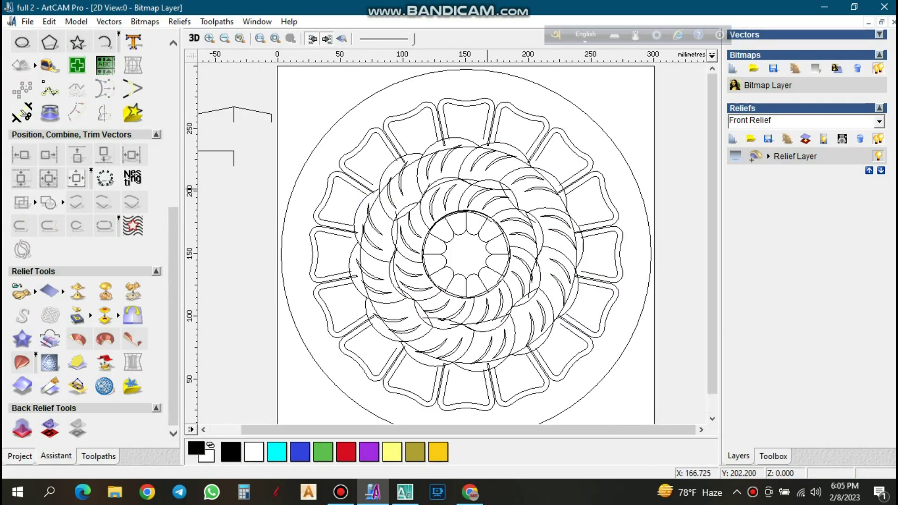
scroll(107, 338, "up", 3)
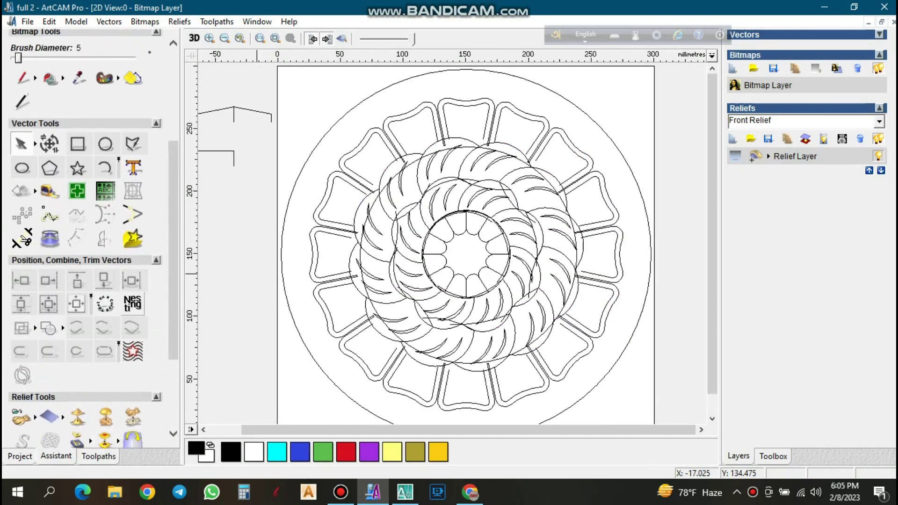
scroll(473, 239, "down", 2)
scroll(479, 248, "up", 2)
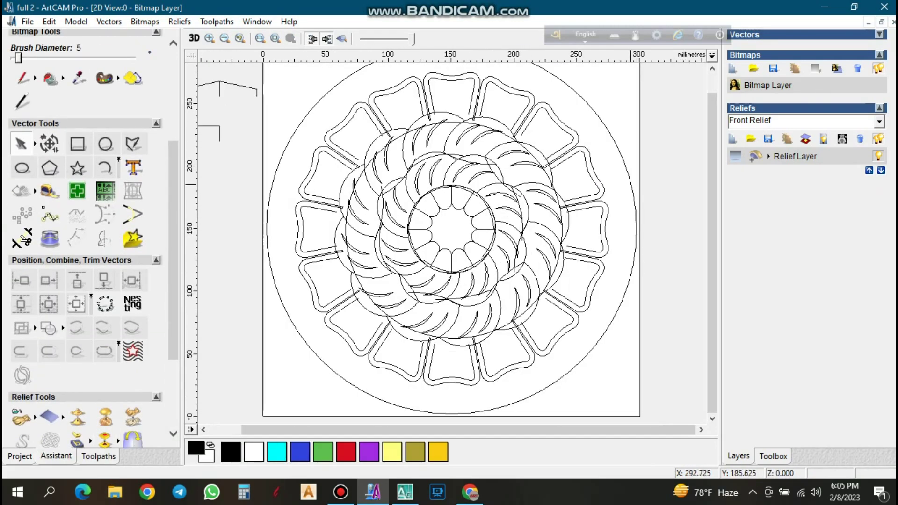
Start a Two Rail Sweep with the 295 mm outer circle as top drive rail and the 172.74 mm inner circle as bottom drive rail.
left_click(631, 186)
scroll(89, 281, "down", 3)
left_click(22, 363)
left_click(133, 103)
left_click(533, 156)
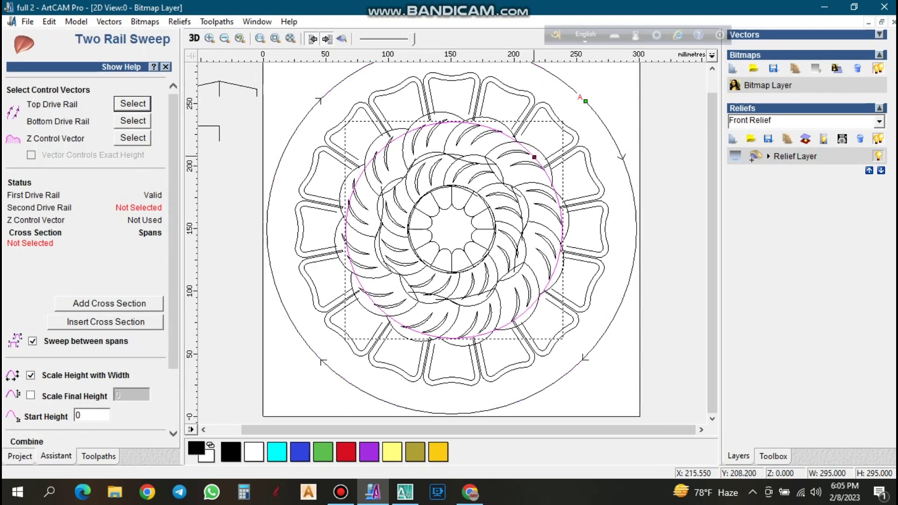
left_click(133, 120)
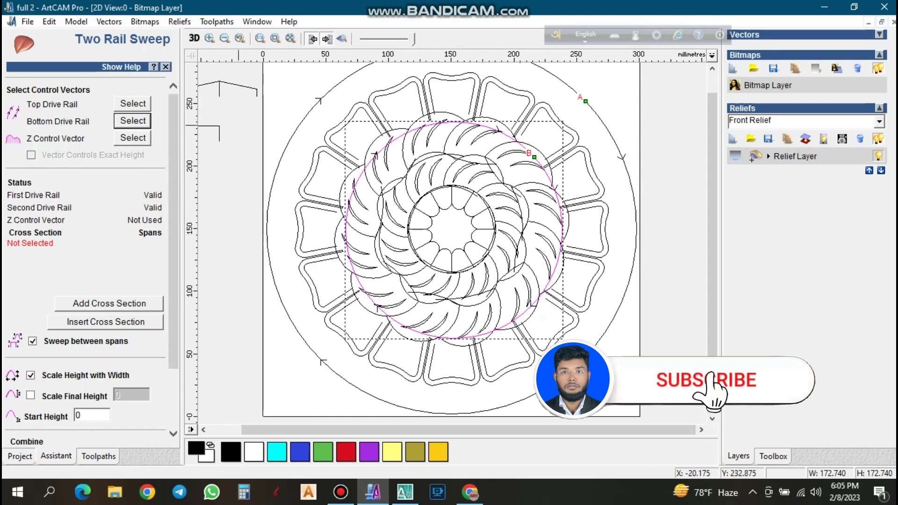
Add the small arc beside the artwork as the sweep's cross section.
scroll(237, 124, "down", 1)
scroll(380, 203, "up", 1)
left_click(255, 167)
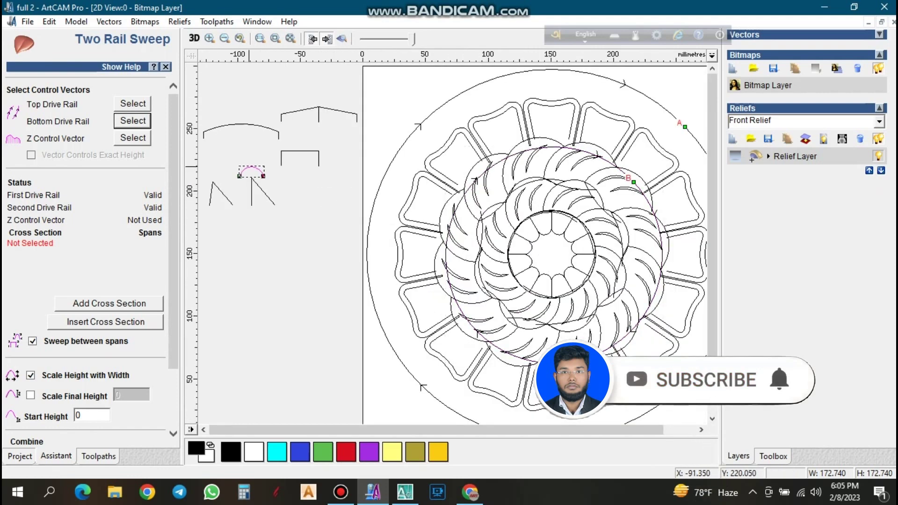
left_click(109, 304)
Set the 30 × 12 mm open rectangular profile as the Z control vector and calculate the outer ring relief.
left_click(300, 151)
left_click(133, 137)
scroll(86, 253, "down", 3)
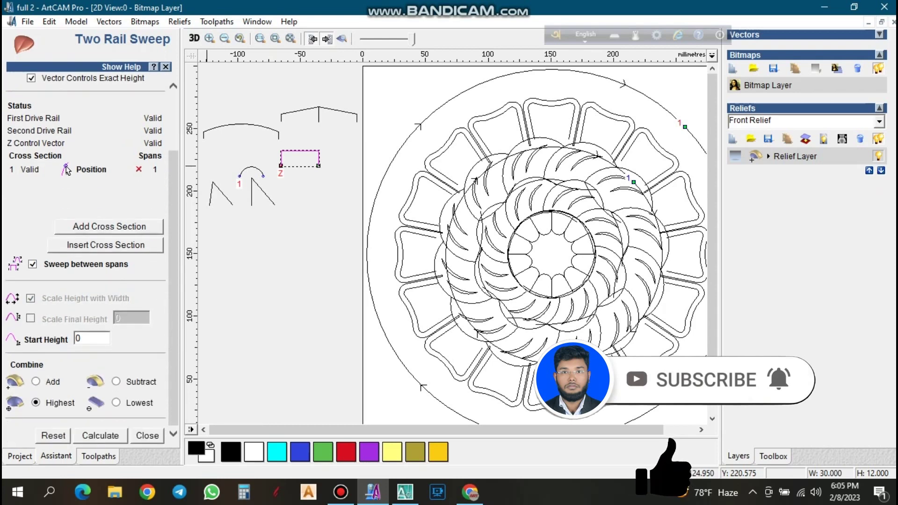
left_click(100, 436)
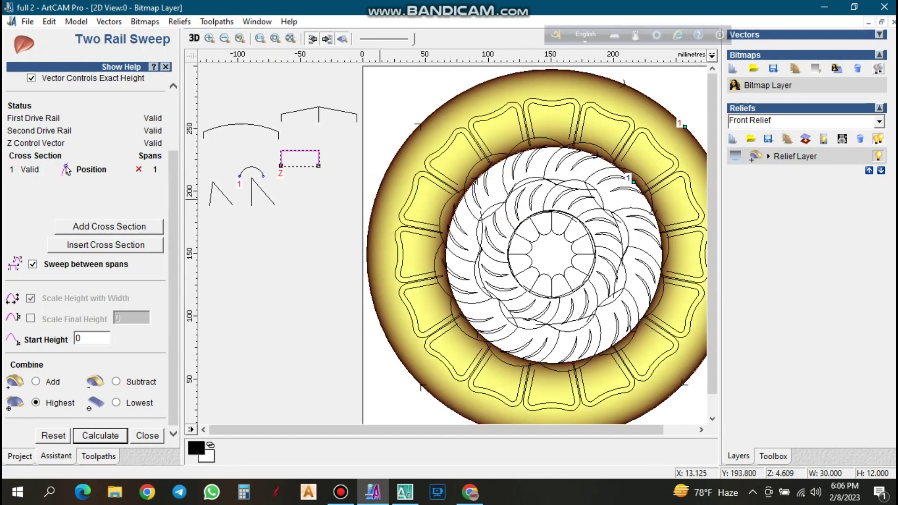
Select the outer circle with the outer petal outlines and zero the relief between them in the Shape Editor.
scroll(379, 199, "down", 2)
scroll(595, 206, "up", 3)
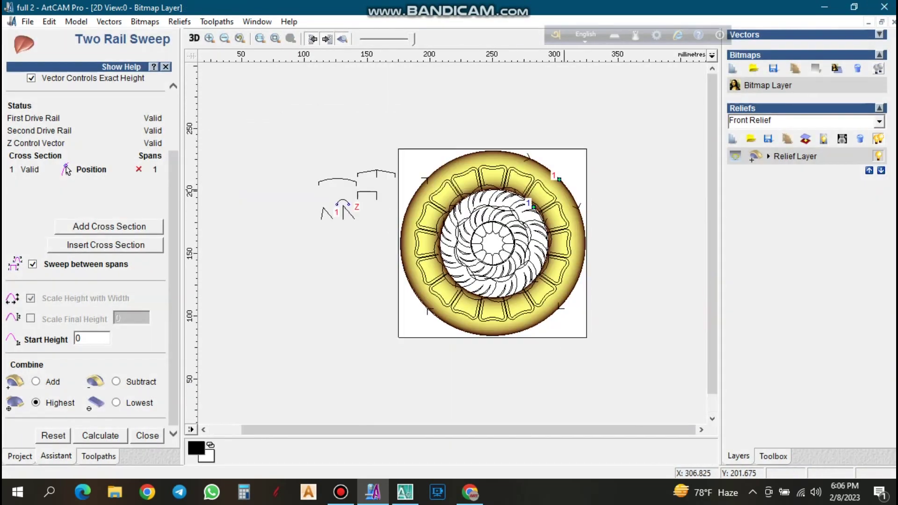
left_click(446, 159)
scroll(389, 216, "down", 2)
scroll(389, 217, "up", 1)
scroll(531, 107, "up", 1)
left_click(470, 124)
left_click(556, 97, "shift")
right_click(564, 98)
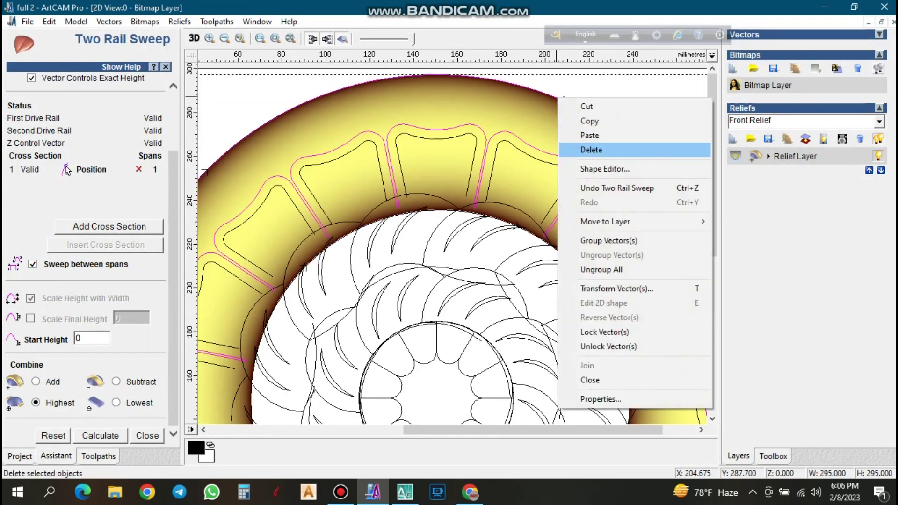
left_click(605, 169)
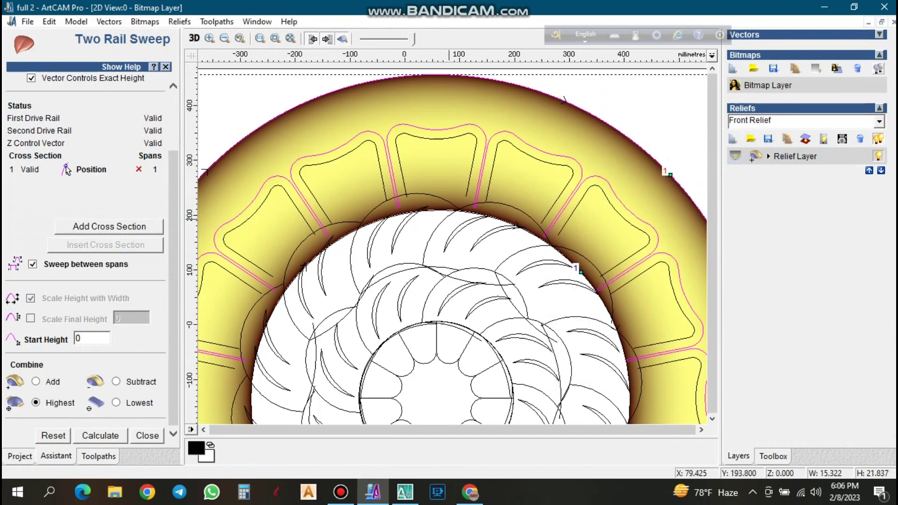
Set the outer arc of the rope-ring leaf just clockwise of 12 o'clock as the top drive rail.
scroll(519, 173, "down", 1)
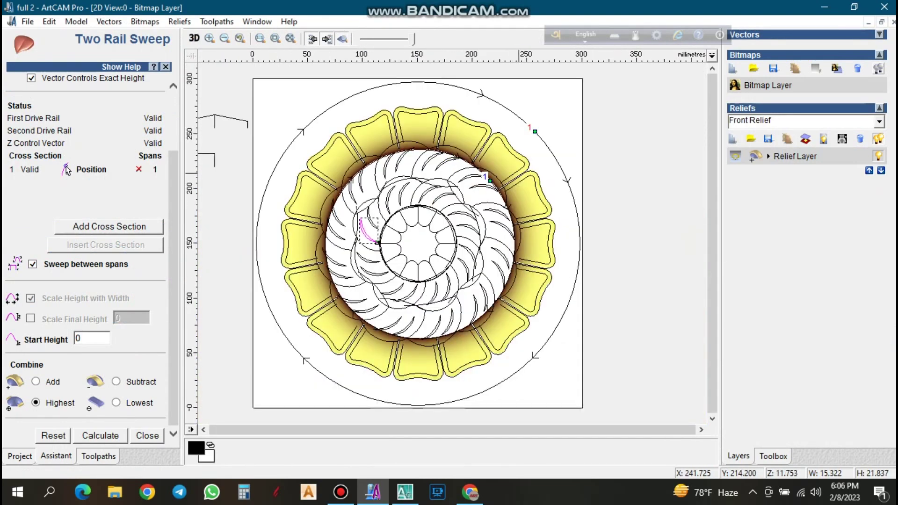
scroll(394, 236, "up", 1)
scroll(440, 237, "down", 1)
scroll(482, 93, "up", 1)
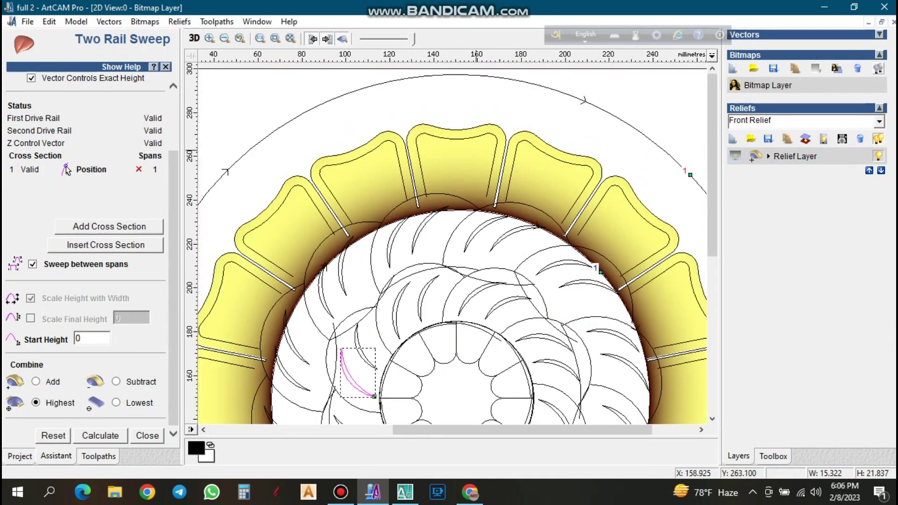
left_click(553, 94)
middle_click_drag(670, 228, 504, 201)
left_click(290, 200)
scroll(136, 188, "up", 5)
left_click(133, 104)
Set the 60 mm wide shallow arc beside the artwork as the Z control vector.
scroll(266, 161, "down", 1)
left_click(225, 127)
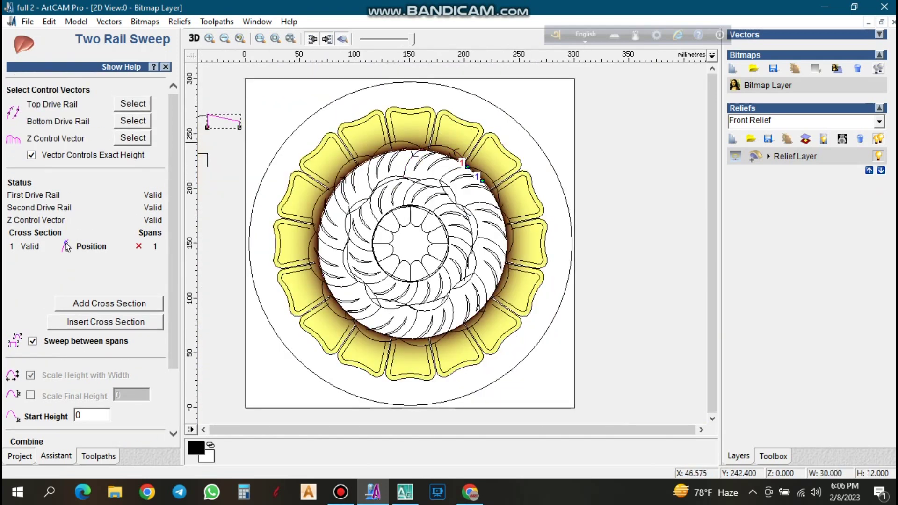
scroll(413, 220, "down", 1)
scroll(413, 220, "up", 1)
left_click(271, 134)
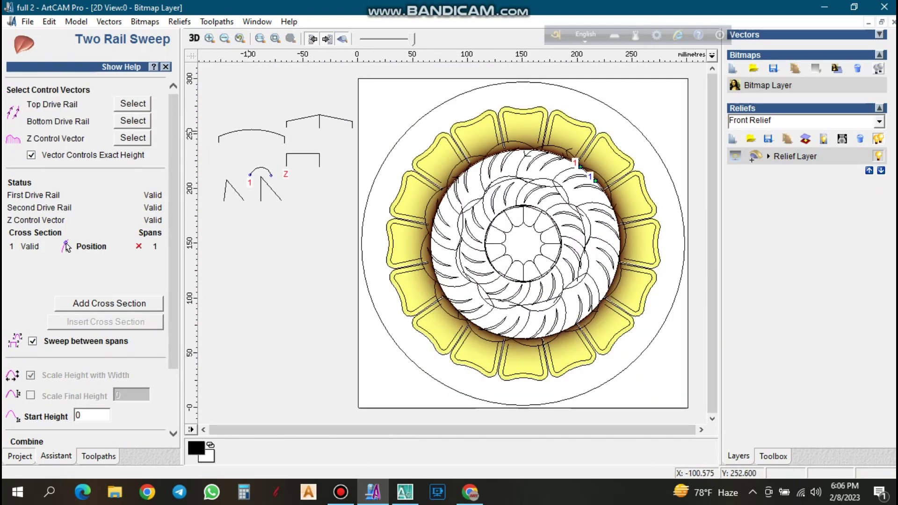
left_click(248, 129)
left_click(133, 138)
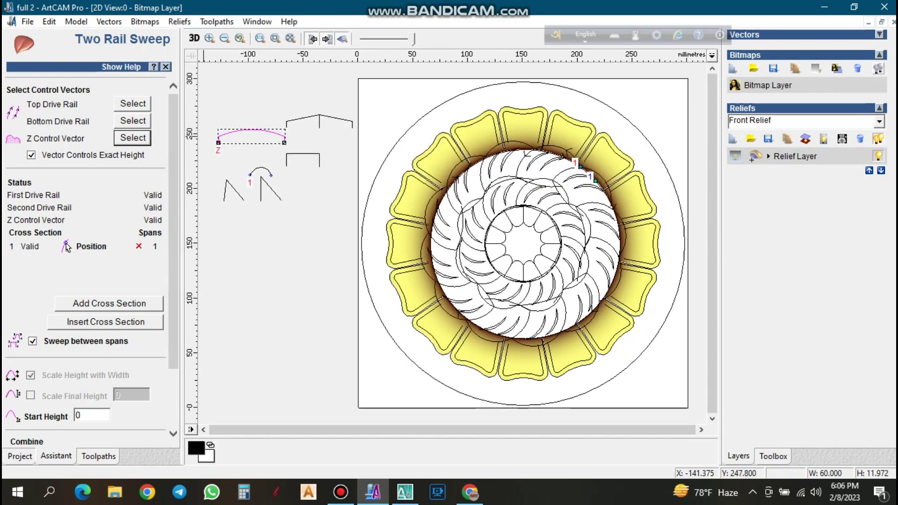
Set the inner arc of the same rope-ring leaf as the bottom drive rail and calculate the sweep.
scroll(549, 186, "up", 1)
left_click(467, 250)
left_click(133, 120)
scroll(133, 120, "down", 2)
left_click(100, 436)
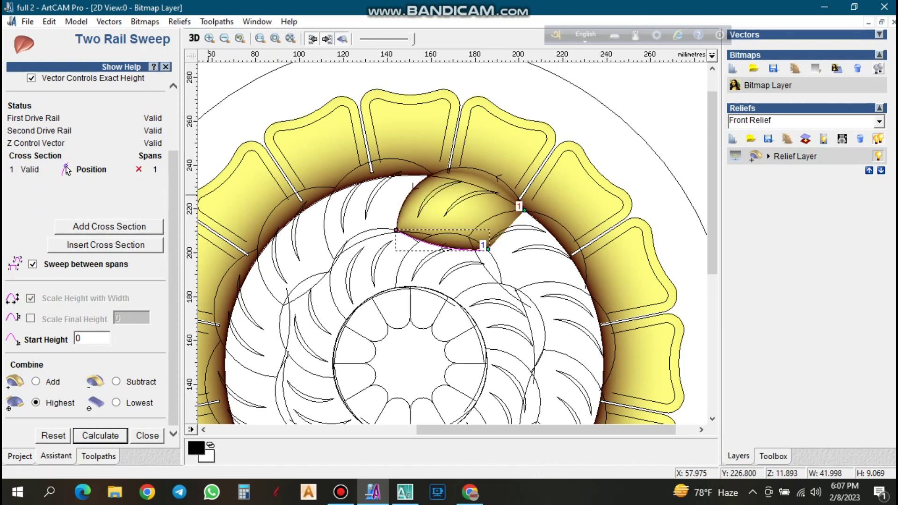
Undo the leaf sweep and recalculate it with the 18.9 × 19.05 mm angled profile as the cross section instead of the small arc.
key("ctrl+z")
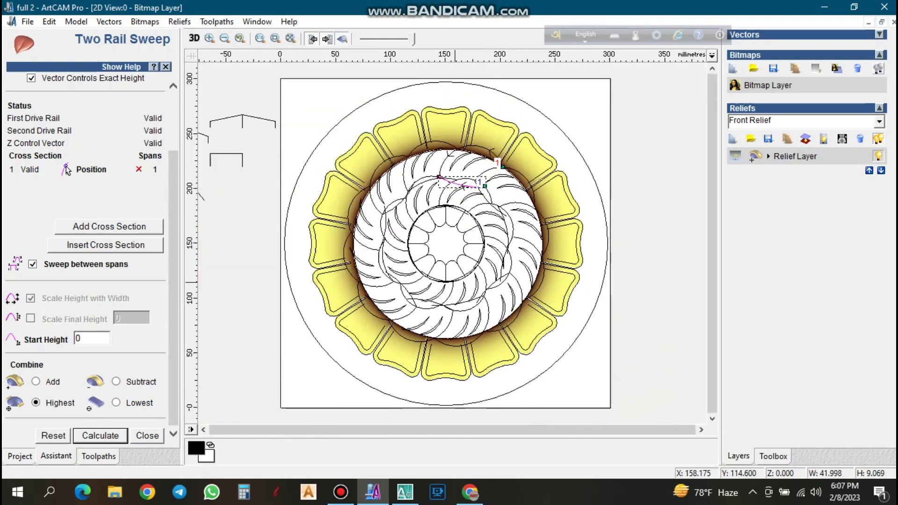
scroll(455, 282, "down", 1)
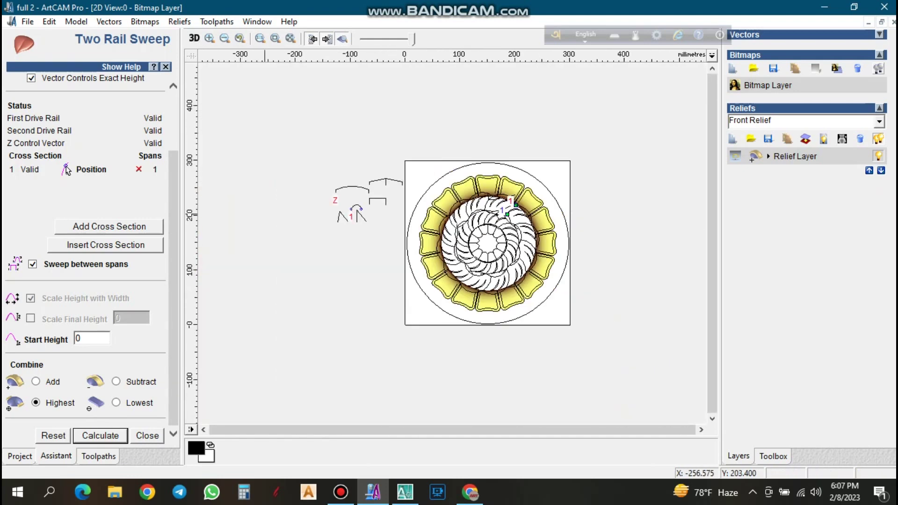
scroll(268, 216, "up", 1)
left_click(283, 192)
left_click(229, 183)
left_click(139, 170)
left_click(109, 227)
left_click(100, 436)
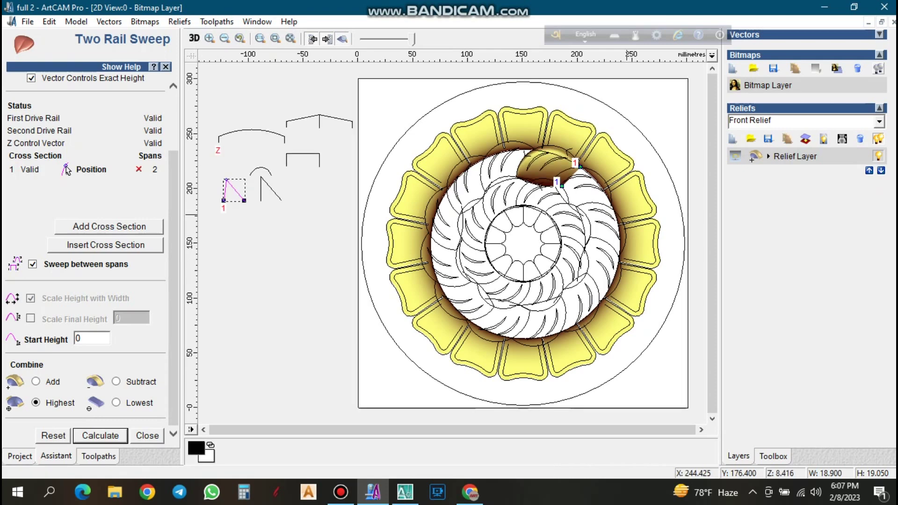
Sweep the adjacent leaf just counterclockwise of 12 o'clock, using its outer arc as top rail and inner arc as bottom rail.
scroll(598, 193, "up", 1)
scroll(393, 281, "down", 1)
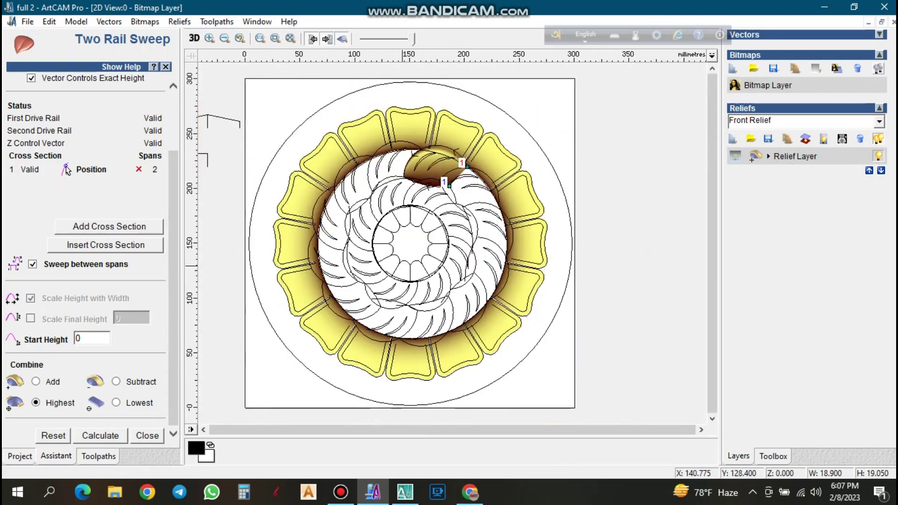
scroll(430, 214, "up", 1)
scroll(429, 215, "down", 1)
scroll(430, 215, "up", 1)
scroll(430, 215, "down", 1)
scroll(571, 198, "up", 1)
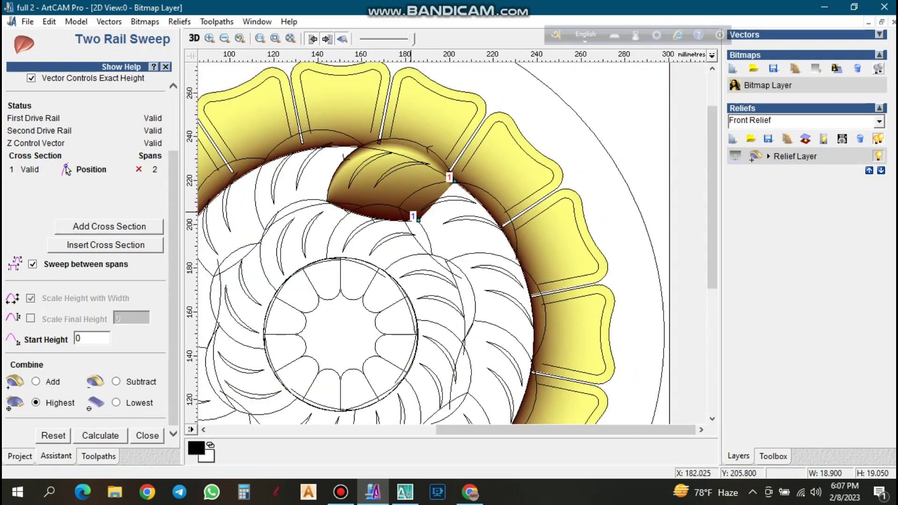
left_click(283, 144)
scroll(131, 140, "up", 3)
left_click(132, 103)
left_click(303, 208)
left_click(133, 120)
scroll(132, 140, "down", 3)
left_click(100, 436)
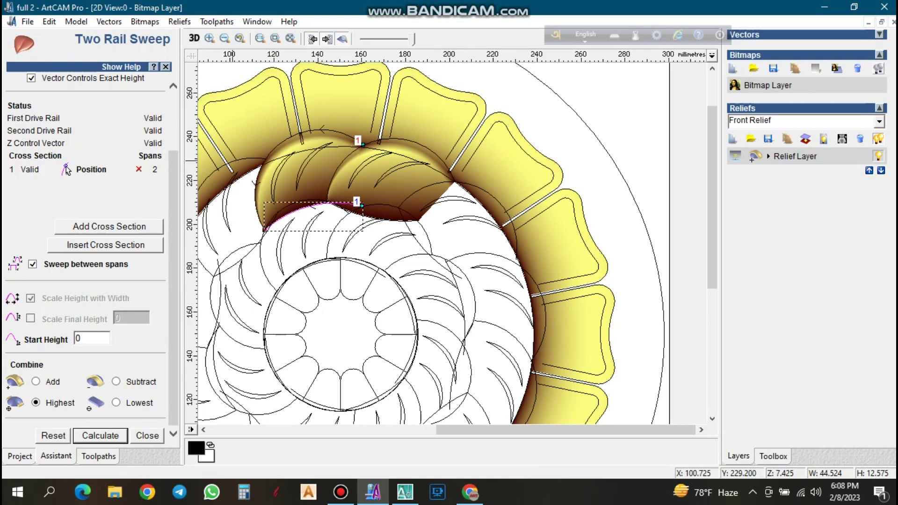
Sweep the third rope-ring leaf, near 10:30 on the ring, between its outer and inner arcs.
left_click(231, 163)
scroll(87, 262, "up", 3)
left_click(132, 104)
left_click(247, 255)
left_click(132, 120)
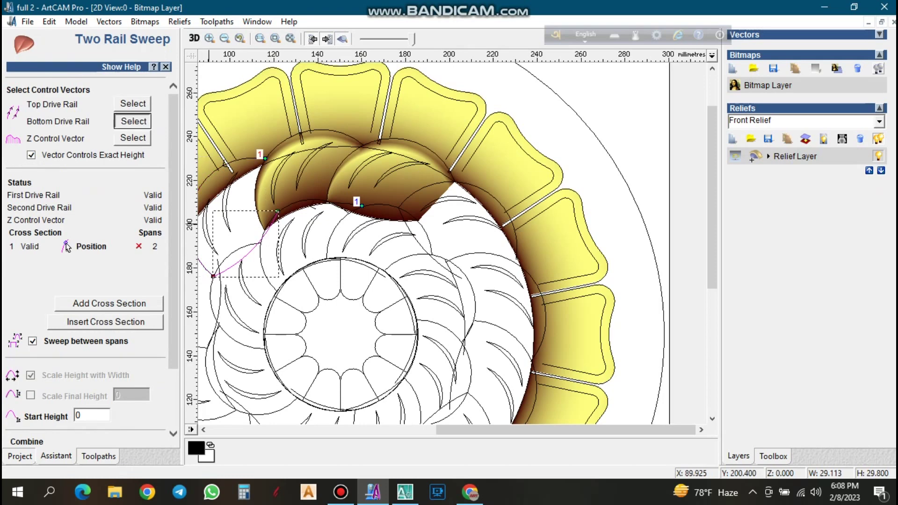
scroll(93, 146, "down", 3)
left_click(100, 435)
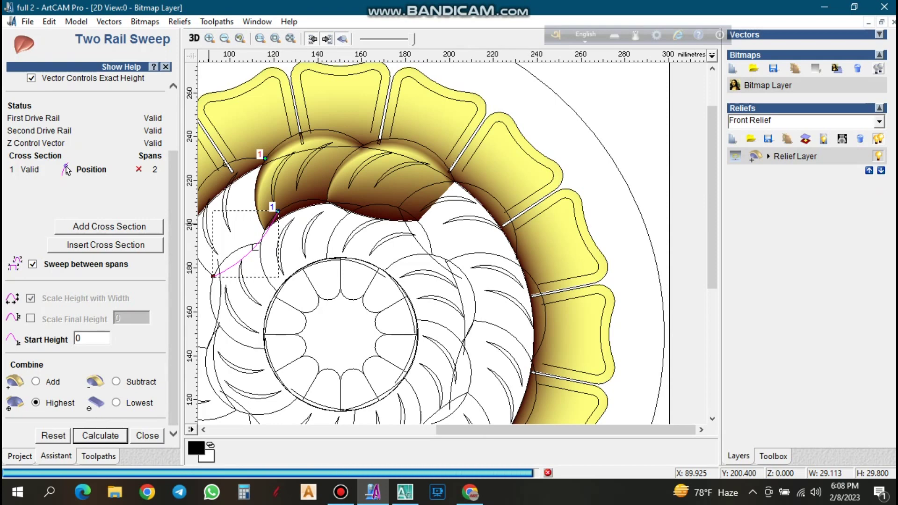
Sweep the leaf clockwise of the first one, near 2 o'clock on the ring, between its outer and inner arcs.
double_click(494, 198)
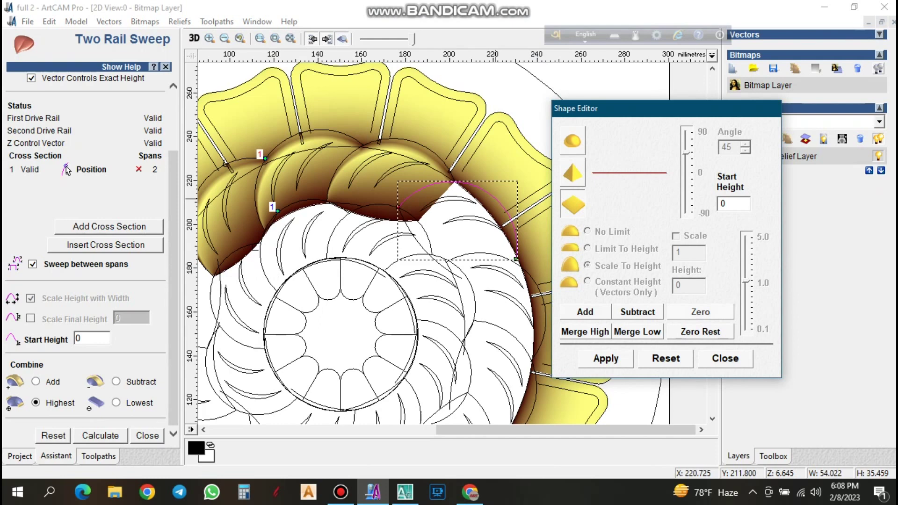
left_click(725, 359)
left_click(133, 103)
left_click(438, 263)
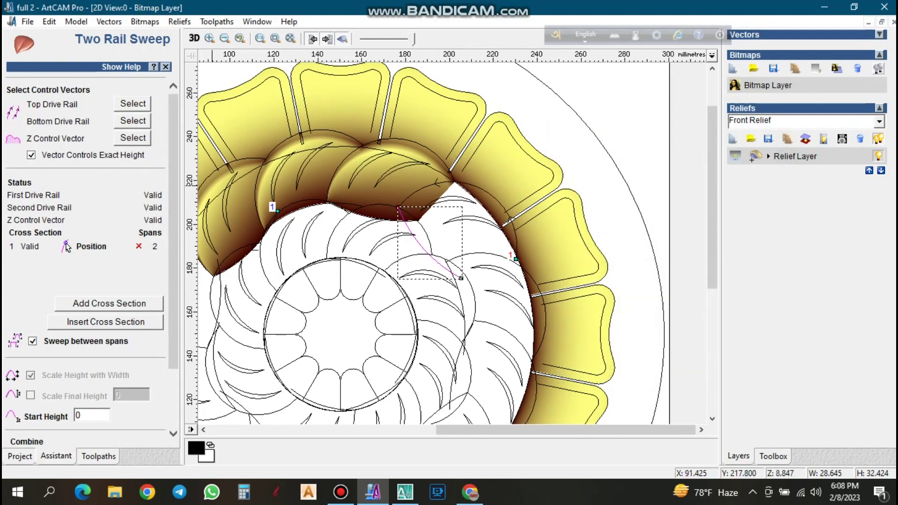
left_click(132, 121)
scroll(87, 253, "down", 2)
left_click(100, 435)
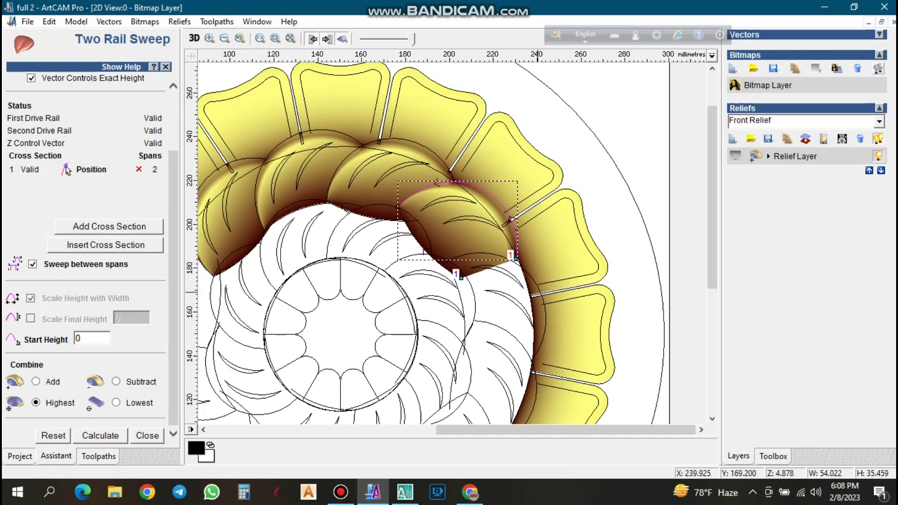
Sweep the next clockwise leaf, just above 3 o'clock on the ring, between its outer and inner arcs.
left_click(538, 287)
scroll(89, 253, "up", 2)
left_click(133, 104)
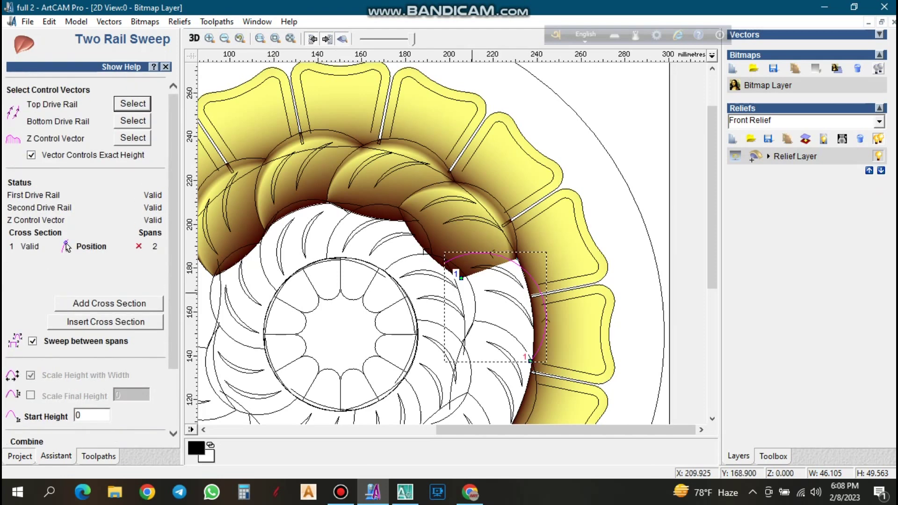
left_click(462, 297)
left_click(133, 121)
scroll(89, 253, "down", 2)
left_click(100, 436)
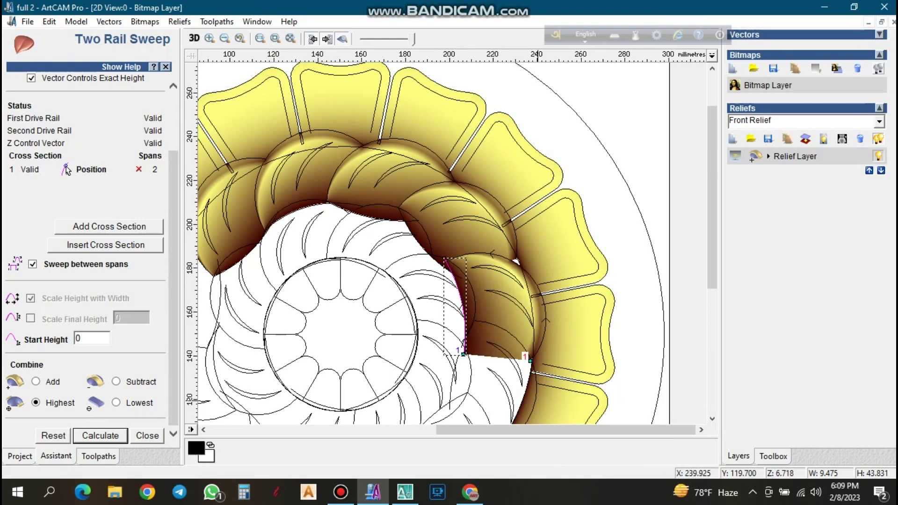
Sweep the leaf just below 3 o'clock on the ring, with its outer arc as top rail and inner arc as bottom rail.
left_click(536, 400)
scroll(87, 257, "up", 3)
left_click(132, 103)
left_click(458, 360)
left_click(133, 121)
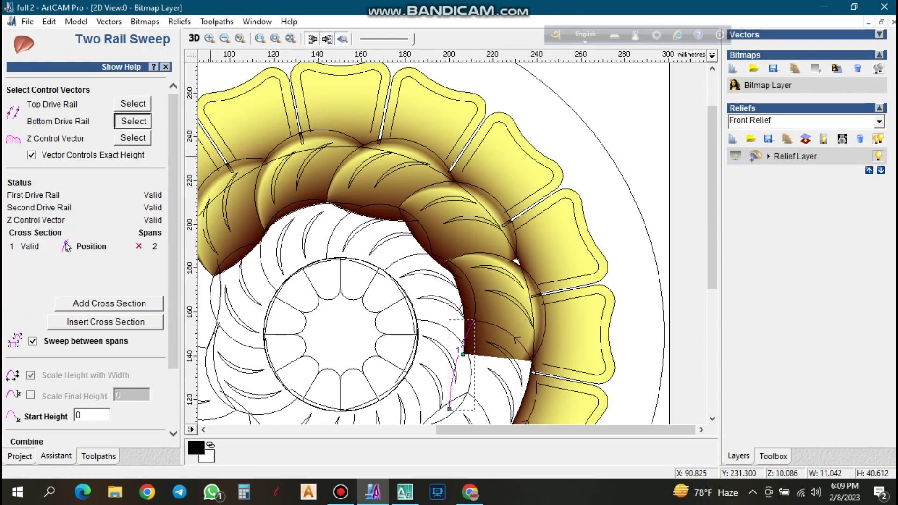
scroll(86, 258, "down", 3)
left_click(101, 436)
left_click(101, 436)
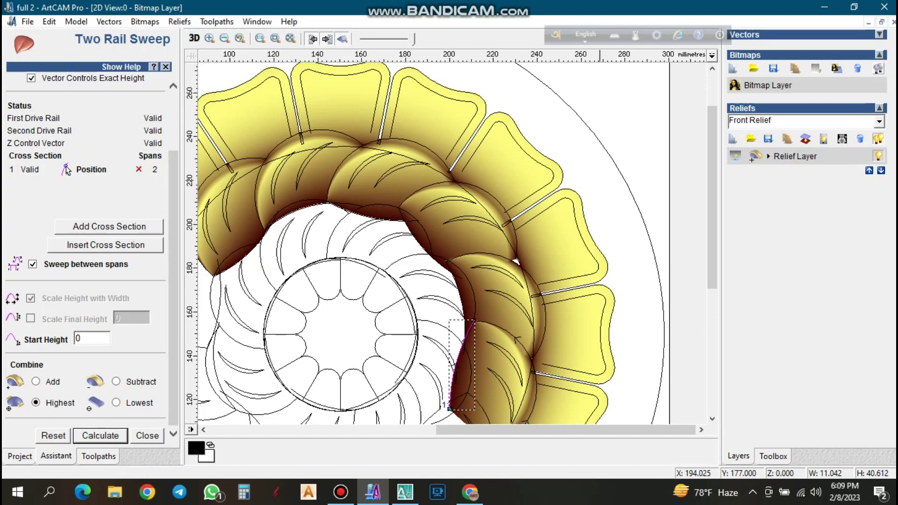
Set the outer and inner arcs of the leaf near 5 o'clock as top and bottom drive rails and calculate its sweep.
scroll(437, 275, "down", 2)
scroll(538, 251, "up", 2)
left_click(455, 255)
scroll(459, 253, "down", 2)
scroll(391, 283, "up", 1)
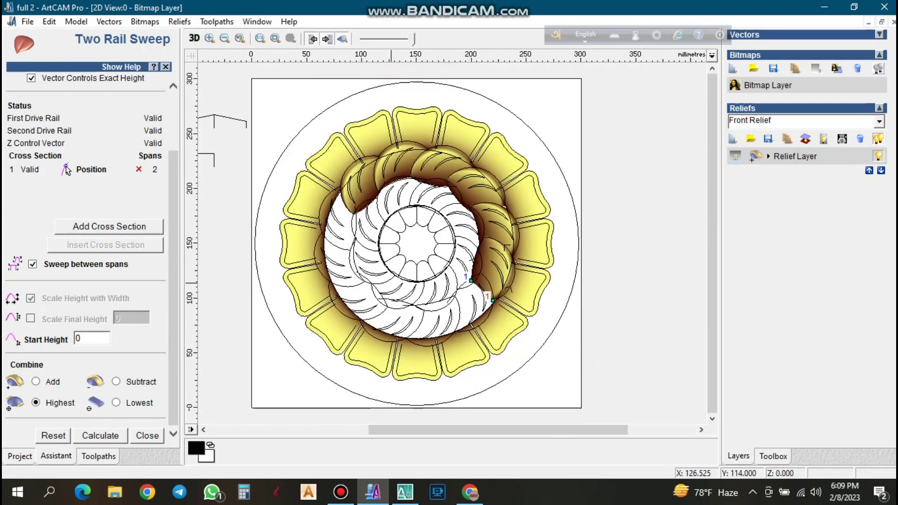
scroll(389, 282, "up", 2)
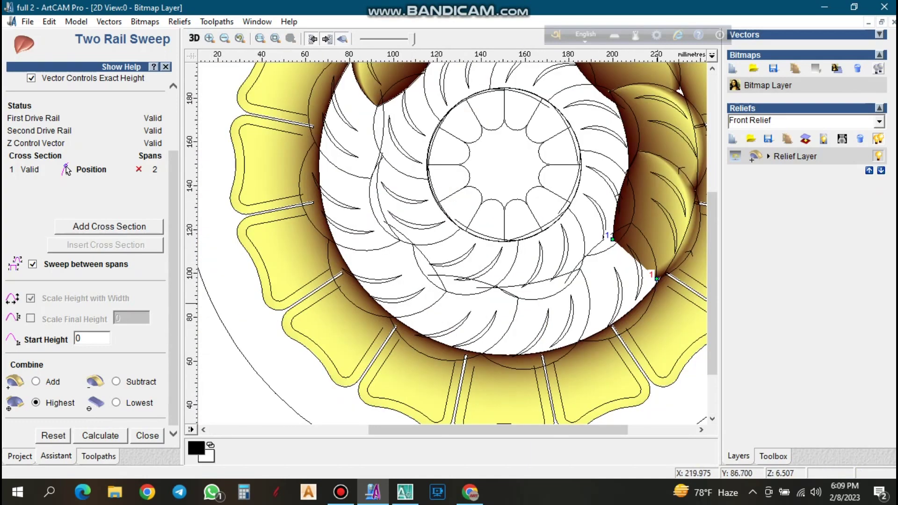
left_click(651, 302)
scroll(132, 155, "up", 2)
left_click(133, 103)
left_click(599, 250)
left_click(133, 121)
scroll(132, 187, "down", 2)
left_click(101, 436)
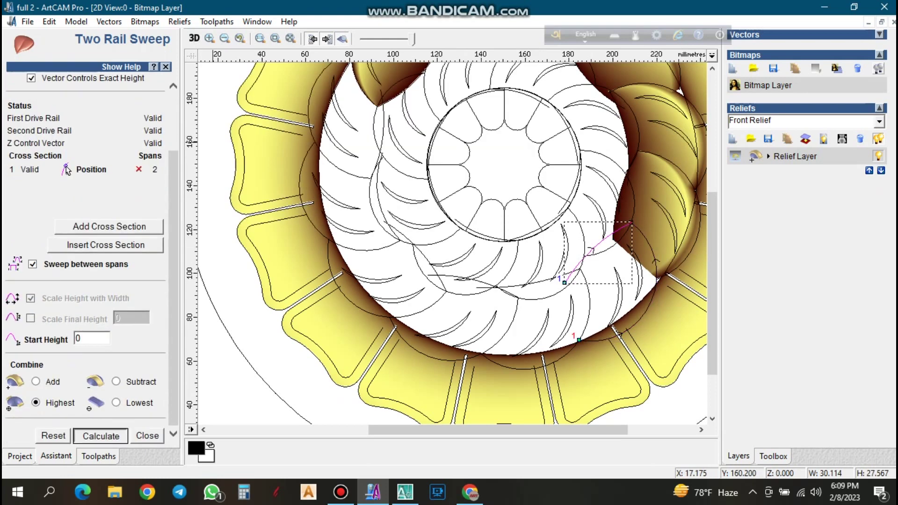
Finish the sweep of the leaf near 5 o'clock and sweep the adjacent clockwise leaf, just before 6 o'clock, between its outer and inner arcs.
key("Return")
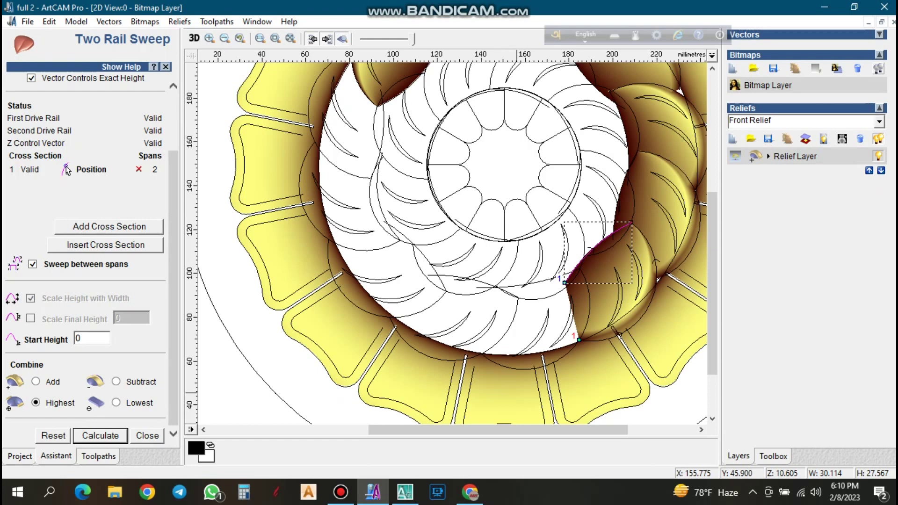
left_click(519, 369)
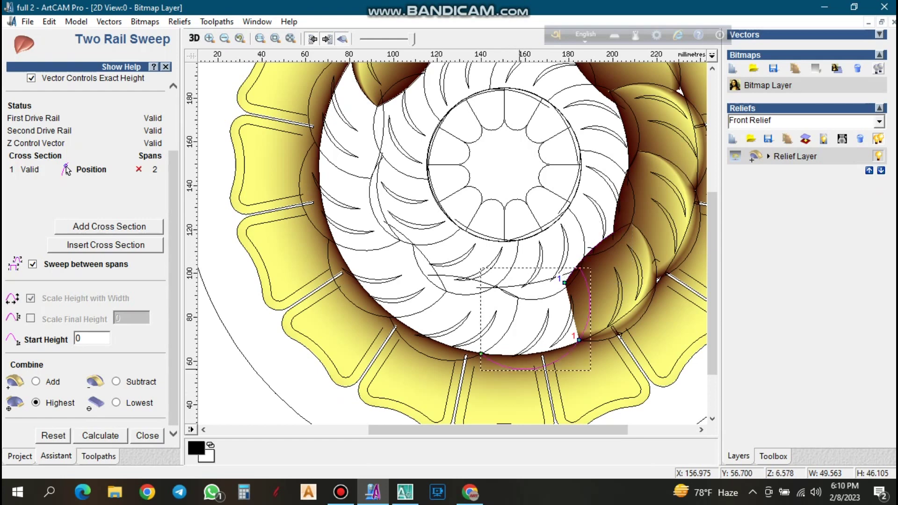
scroll(112, 197, "up", 3)
left_click(133, 104)
left_click(519, 284)
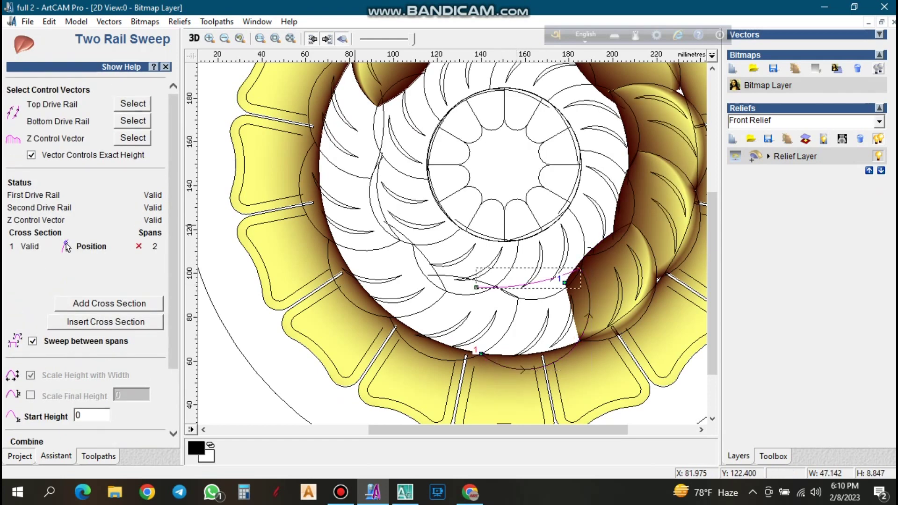
left_click(132, 120)
scroll(132, 196, "down", 3)
left_click(101, 436)
key("Return")
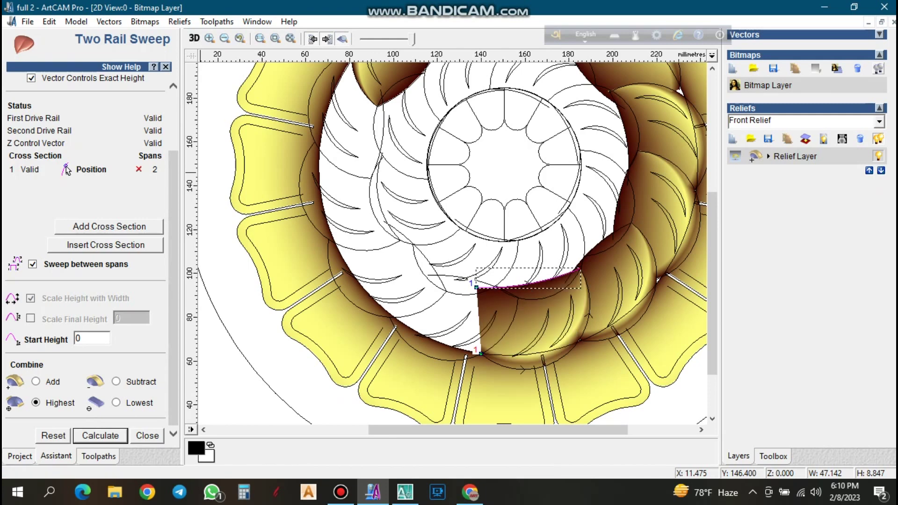
Sweep the rope-ring leaf just past 6 o'clock, with its outer arc as top rail and inner arc as bottom rail.
left_click(425, 355)
scroll(133, 122, "up", 3)
left_click(133, 104)
left_click(445, 276)
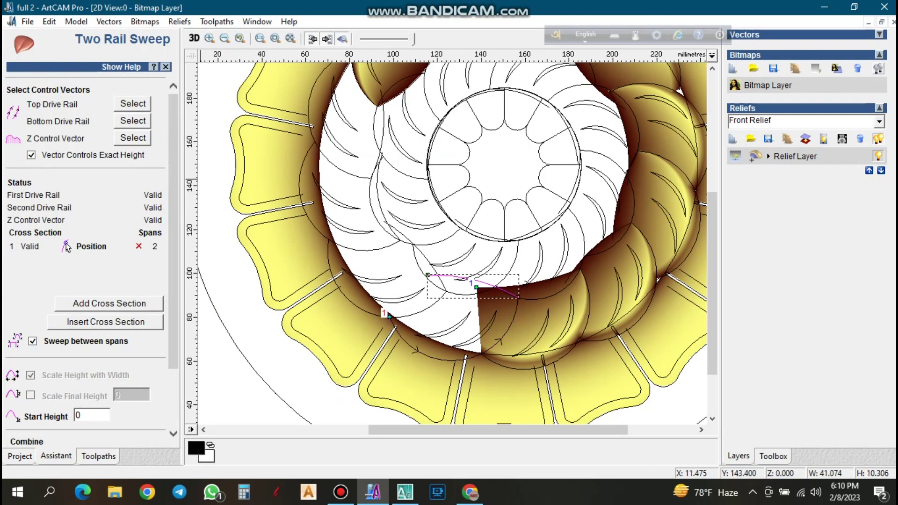
left_click(133, 121)
scroll(132, 121, "down", 3)
left_click(100, 436)
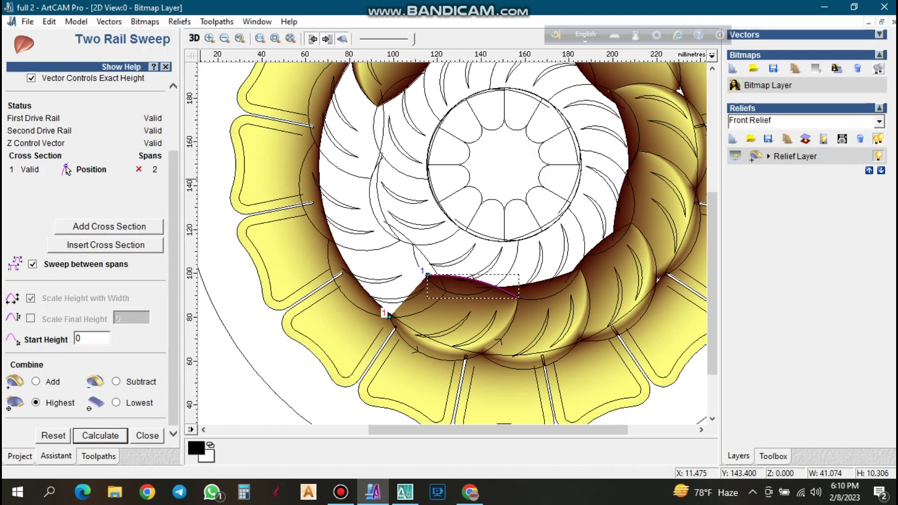
Sweep the rope-ring leaf near 8 o'clock, using its outer arc as top drive rail and its inner arc as bottom drive rail.
left_click(328, 253)
scroll(133, 112, "up", 3)
left_click(133, 104)
left_click(422, 256)
left_click(133, 121)
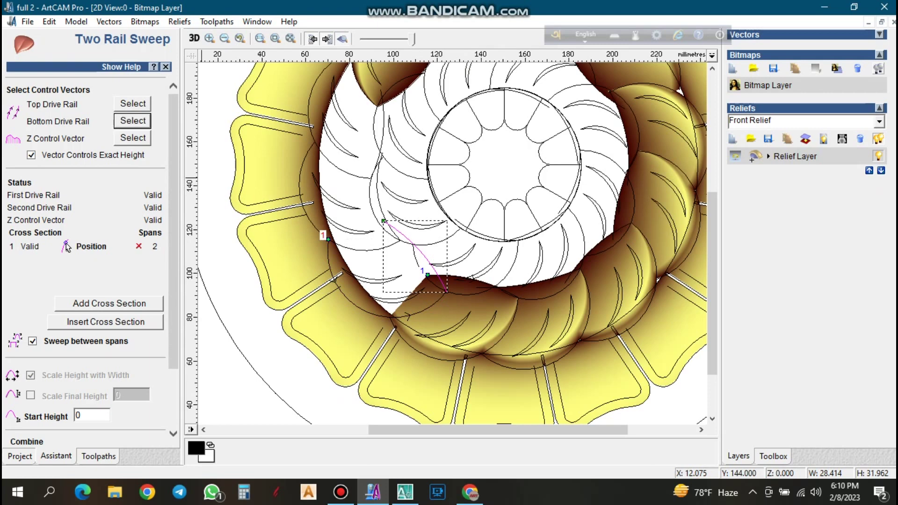
scroll(133, 121, "down", 3)
left_click(100, 436)
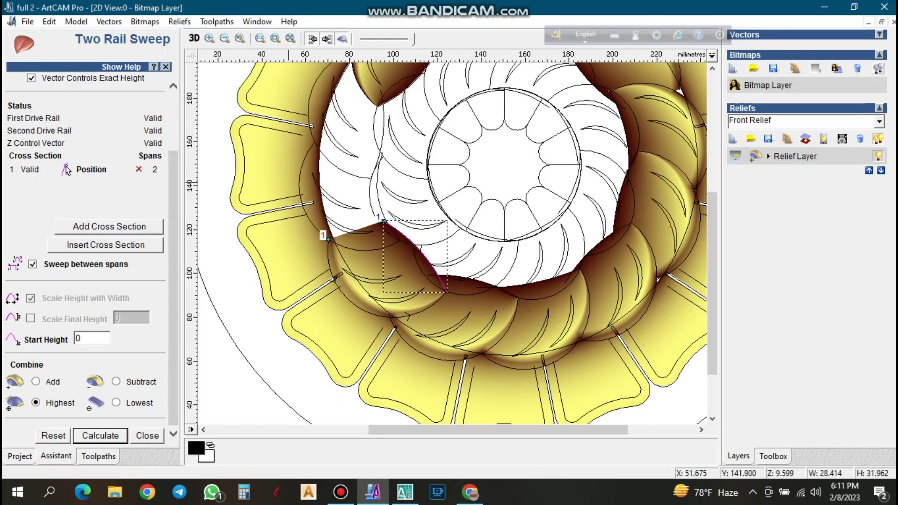
Sweep the rope-ring leaf near 9 o'clock between its outer and inner arcs.
left_click(300, 168)
scroll(87, 252, "up", 2)
left_click(132, 103)
left_click(378, 186)
left_click(133, 120)
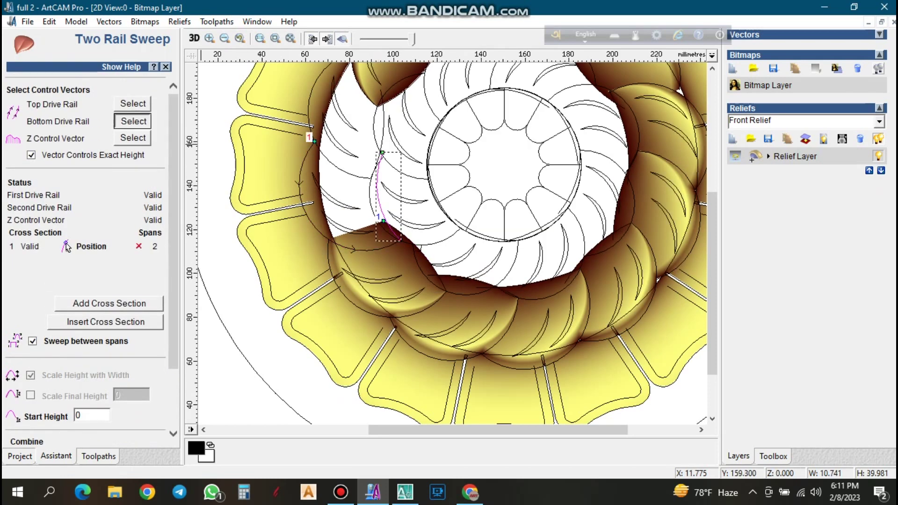
scroll(127, 197, "down", 2)
left_click(101, 437)
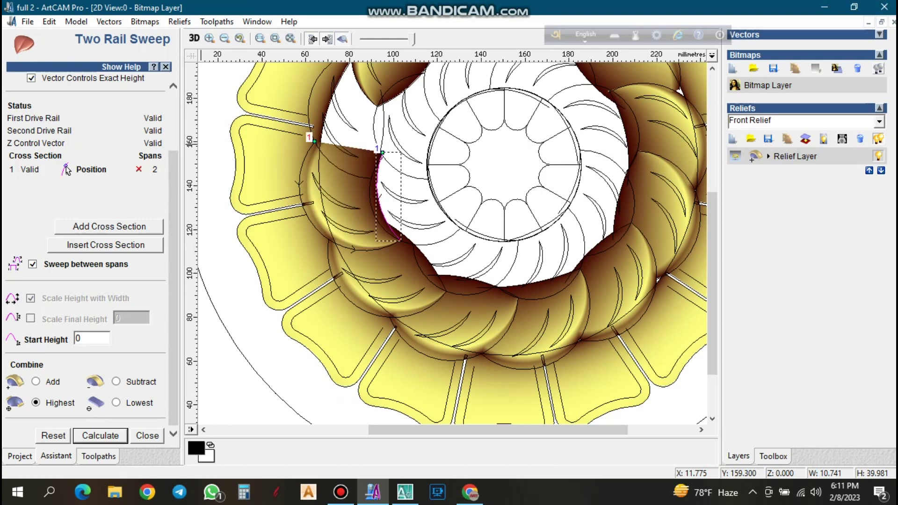
Sweep the last open leaf of the outer rope ring, near 10 o'clock, between its outer and inner arcs.
left_click(312, 92)
scroll(133, 104, "up", 3)
left_click(133, 104)
left_click(375, 113)
left_click(383, 120)
left_click(133, 120)
scroll(133, 121, "down", 3)
left_click(100, 435)
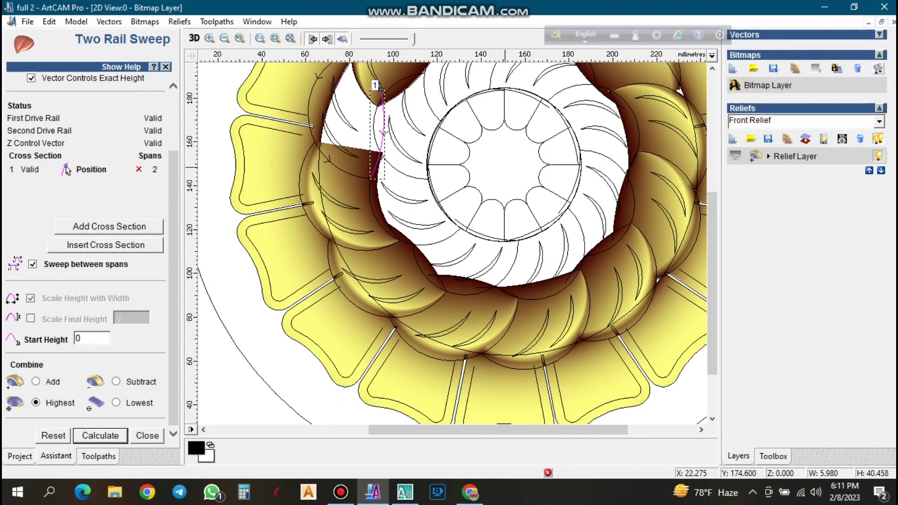
Switch to AutoCAD and close it, and close the Chrome window as well.
scroll(505, 167, "down", 2)
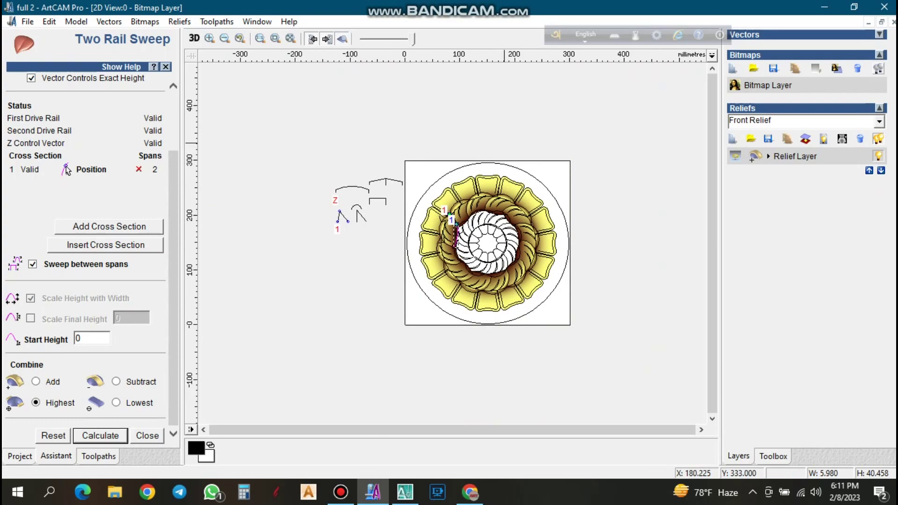
left_click(405, 492)
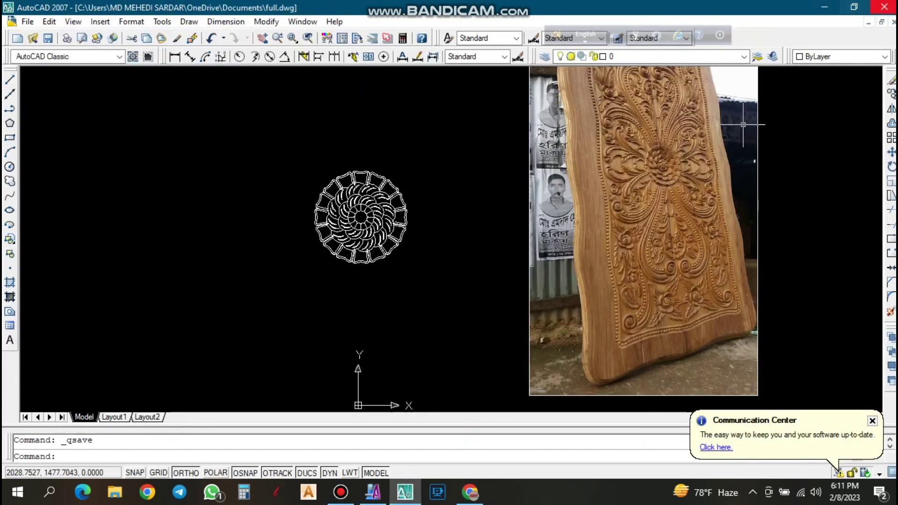
left_click(884, 7)
scroll(467, 238, "up", 3)
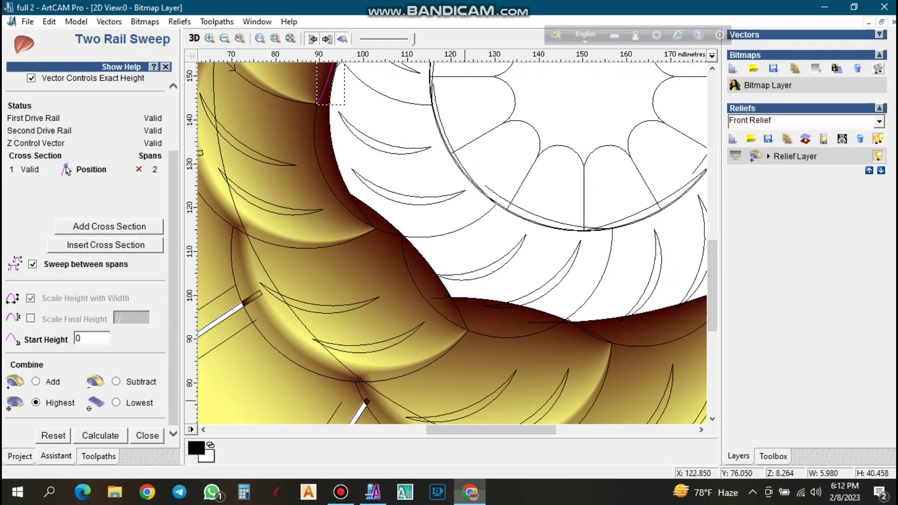
left_click(470, 493)
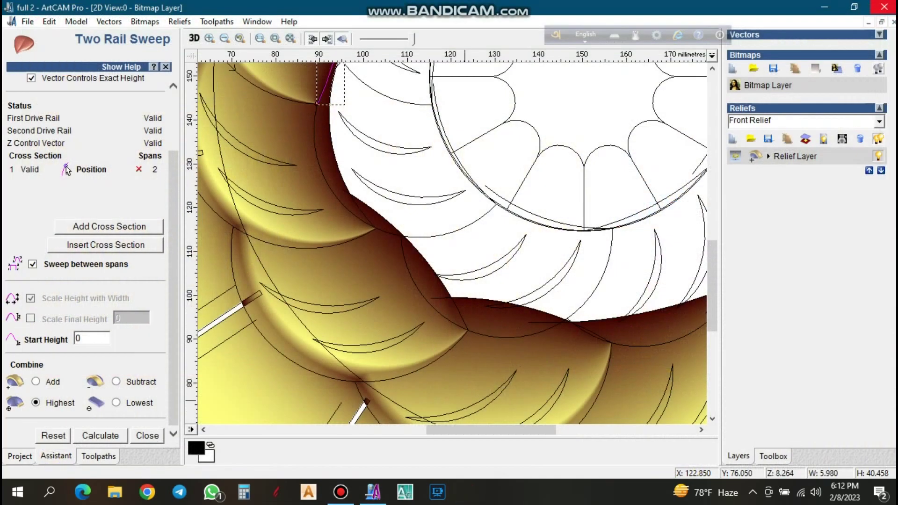
left_click(886, 11)
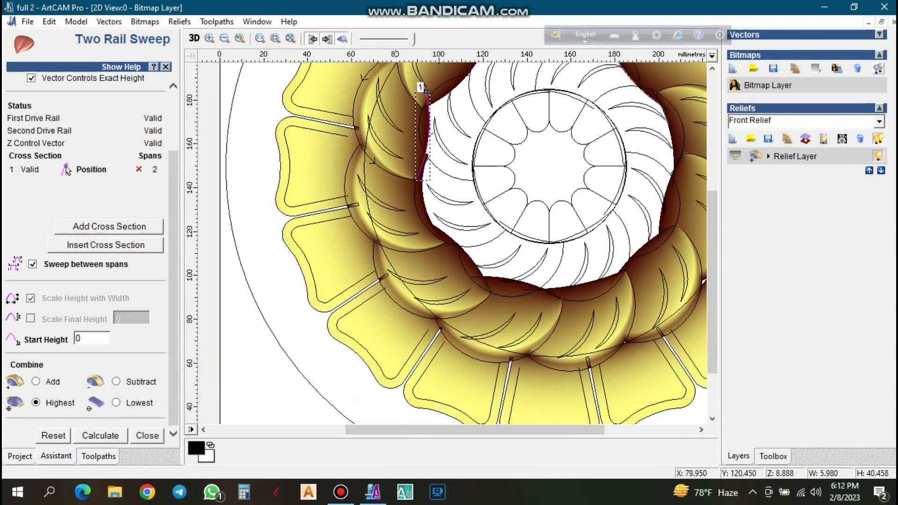
Sweep the first leaf of the inner rope ring, near 11 o'clock, with its outer arc as top rail and inner arc as bottom rail.
scroll(421, 126, "down", 2)
scroll(557, 183, "up", 2)
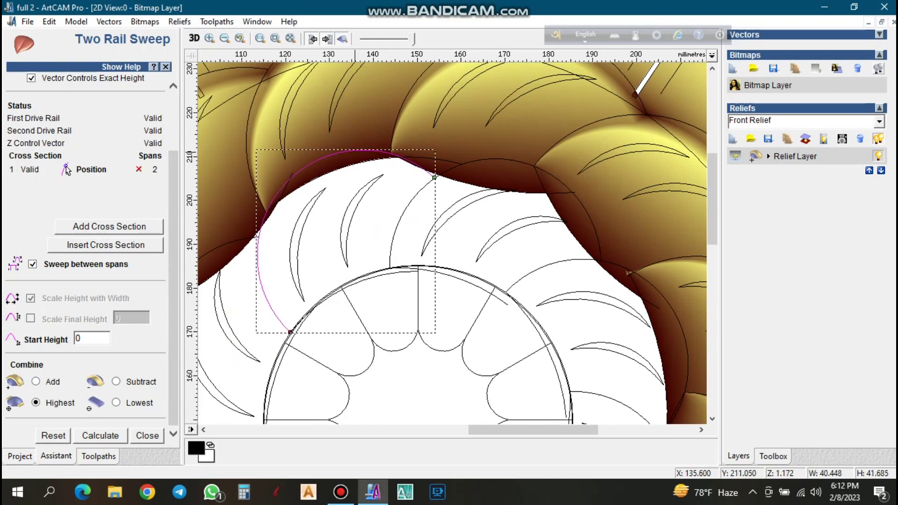
left_click(355, 151)
scroll(126, 135, "up", 2)
left_click(133, 104)
left_click(364, 280)
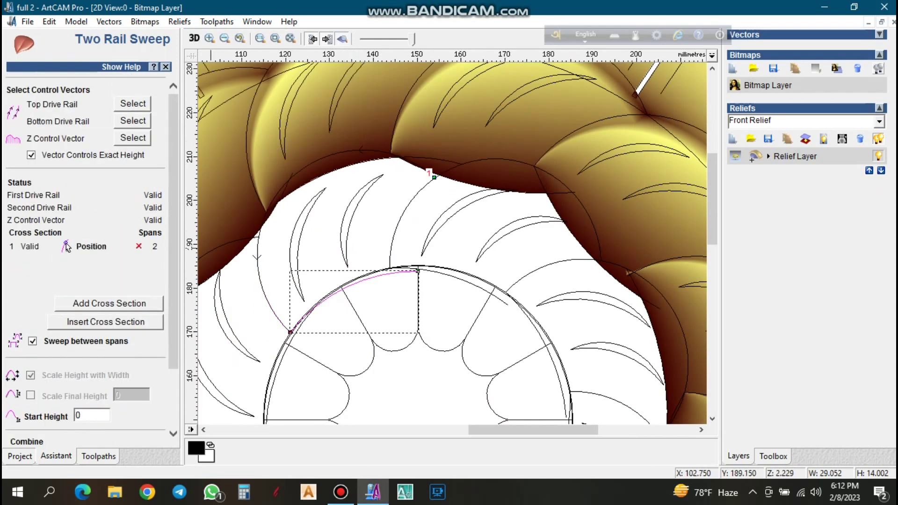
left_click(133, 121)
scroll(89, 280, "down", 2)
left_click(100, 436)
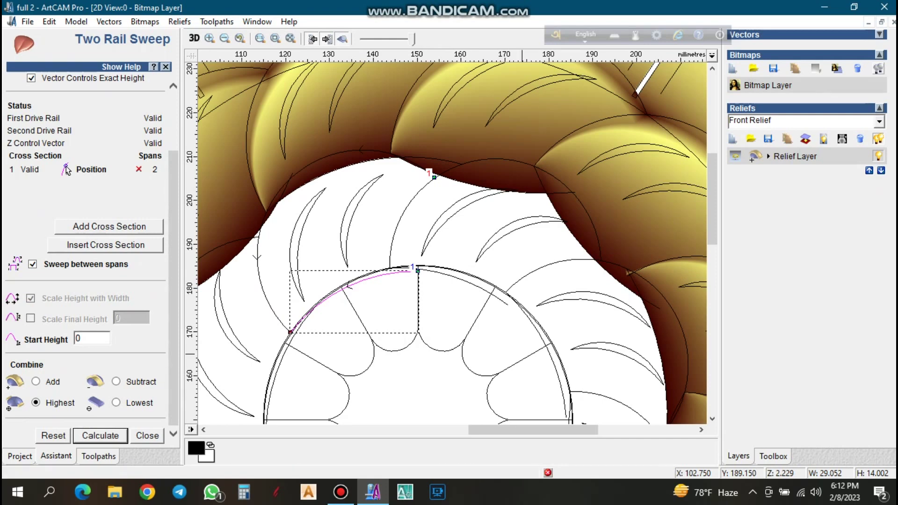
left_click(341, 493)
left_click(823, 52)
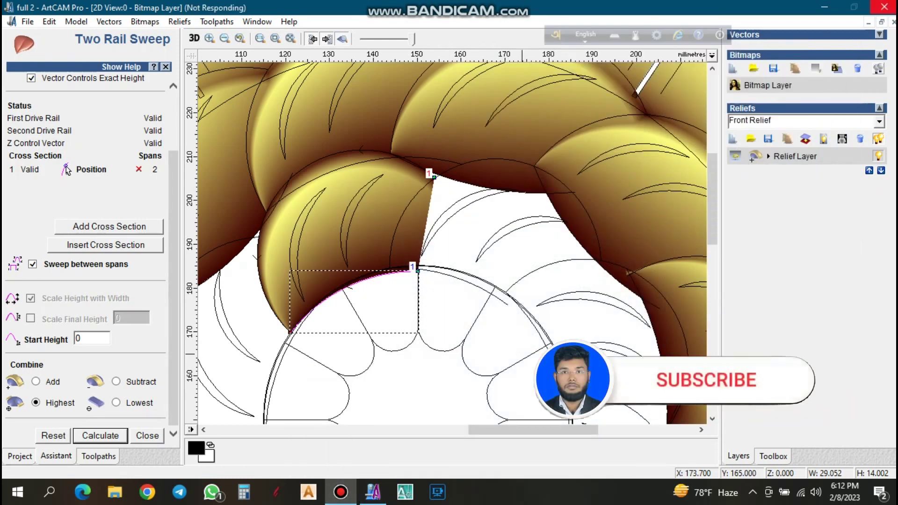
Set the outer arc of the inner-ring leaf near 1 o'clock as top rail and extend its inner arc to about 33.5 by 15.3 mm.
left_click(495, 159)
scroll(93, 188, "up", 3)
left_click(133, 104)
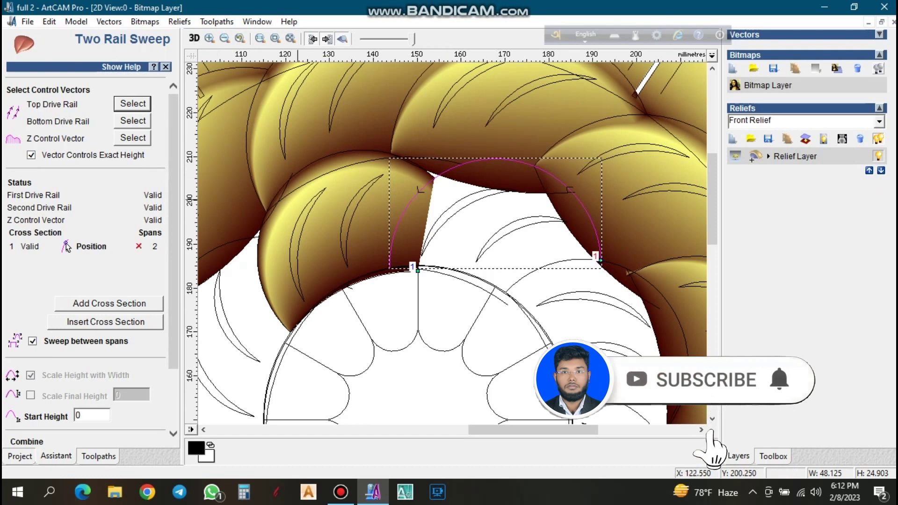
left_click(466, 283)
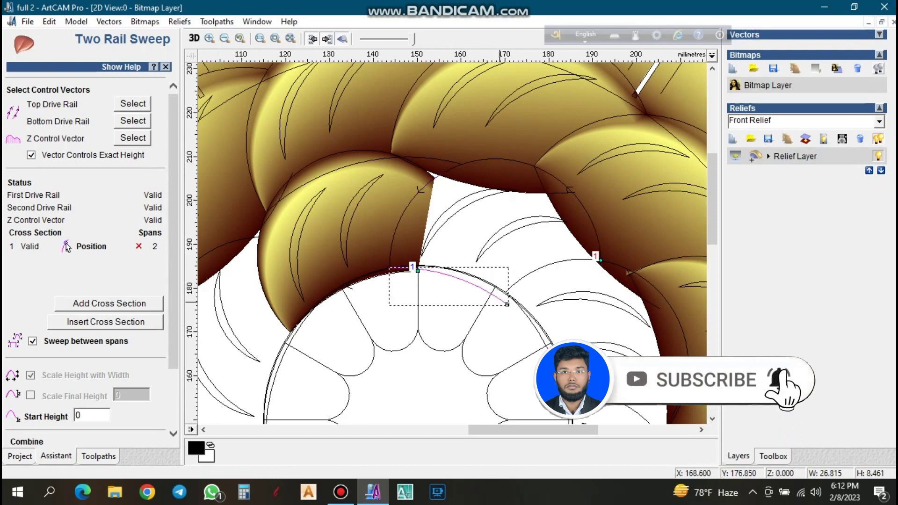
key("n")
mouse_move(526, 326)
left_mouse_down()
mouse_move(543, 342)
mouse_move(537, 335)
left_mouse_up()
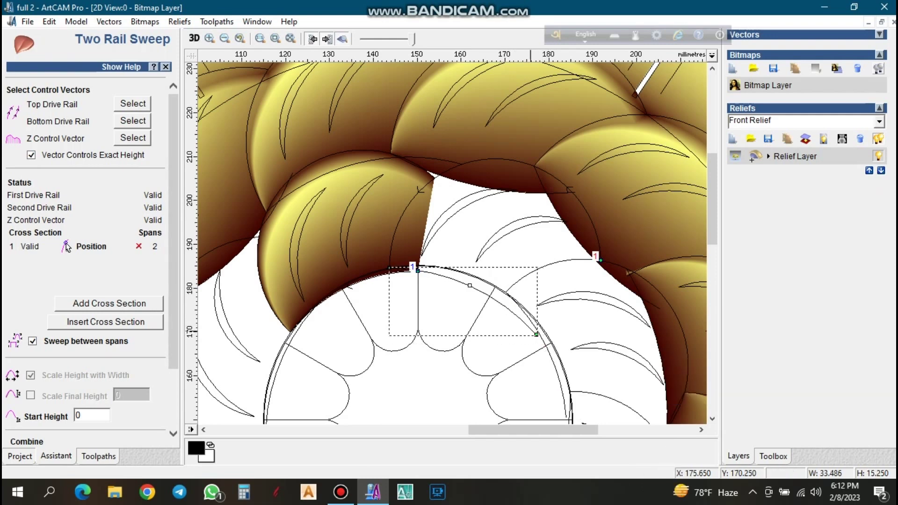
Set the extended inner arc as bottom drive rail and calculate the sweep of the inner-ring leaf near 1 o'clock.
left_click(132, 121)
scroll(132, 121, "down", 1)
scroll(133, 121, "down", 1)
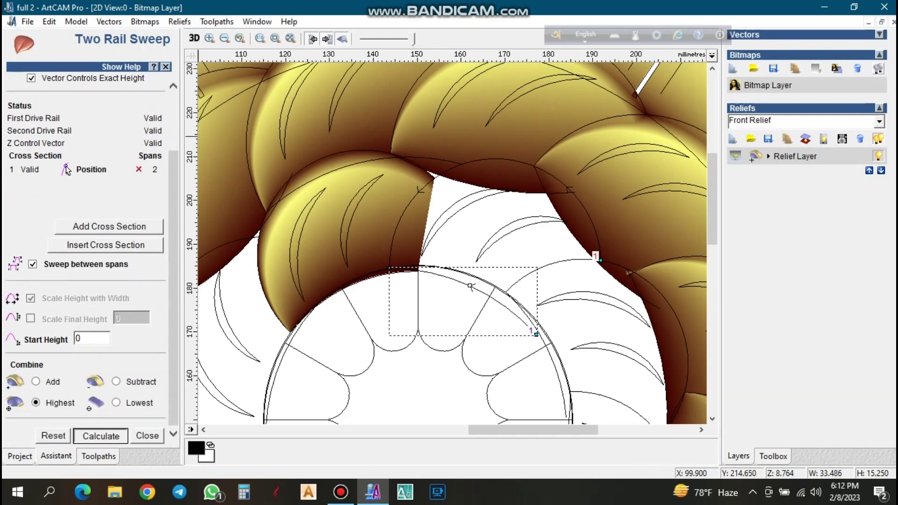
key("Return")
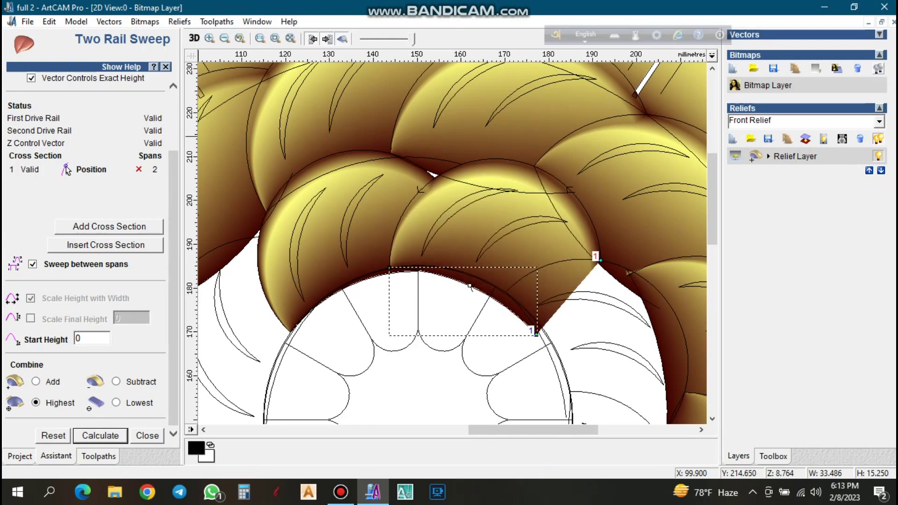
Sweep the inner-ring leaf just above 3 o'clock between its outer arc and the inner arc along the central circle.
left_click(673, 311)
scroll(89, 262, "up", 3)
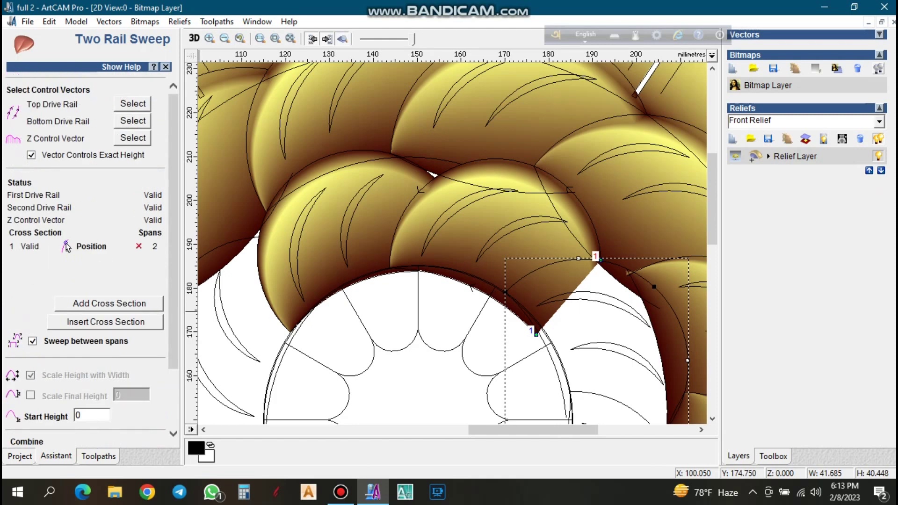
left_click(132, 104)
left_click(555, 369)
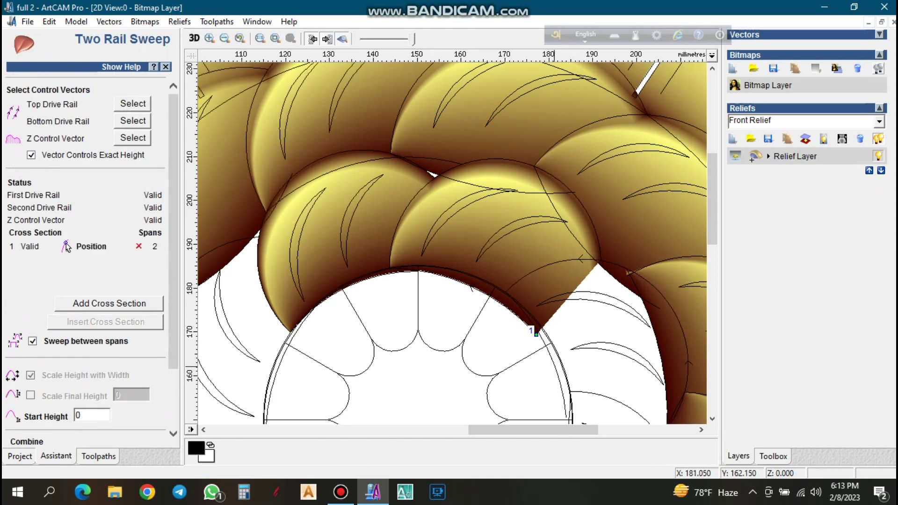
scroll(559, 305, "down", 1)
scroll(501, 301, "up", 1)
left_click(132, 121)
scroll(132, 121, "down", 3)
left_click(101, 436)
key("Return")
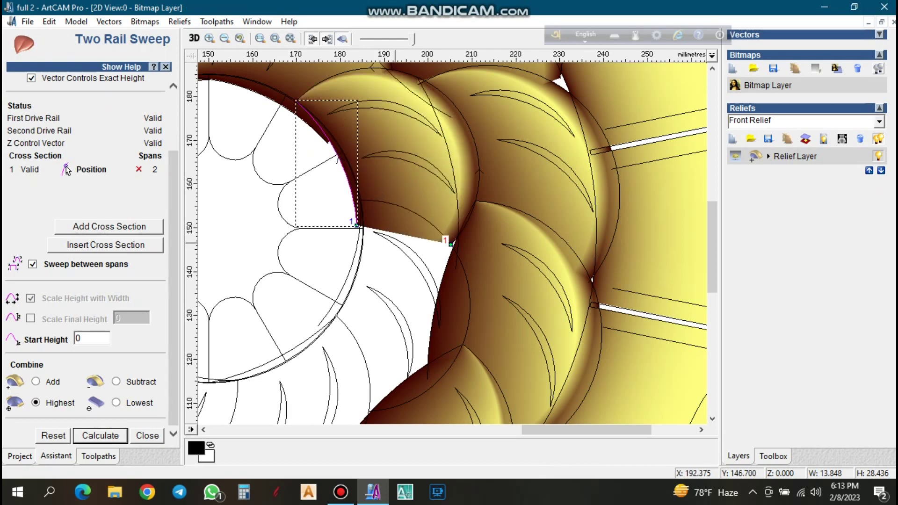
Sweep the inner-ring leaf near 4 o'clock, with its outer arc as top rail and inner arc as bottom rail.
left_click(466, 274)
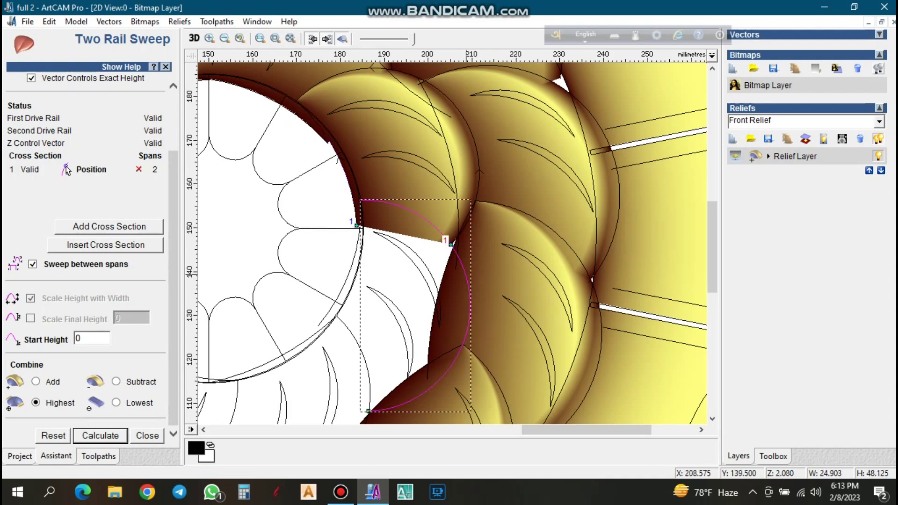
left_click(133, 104)
left_click(353, 265)
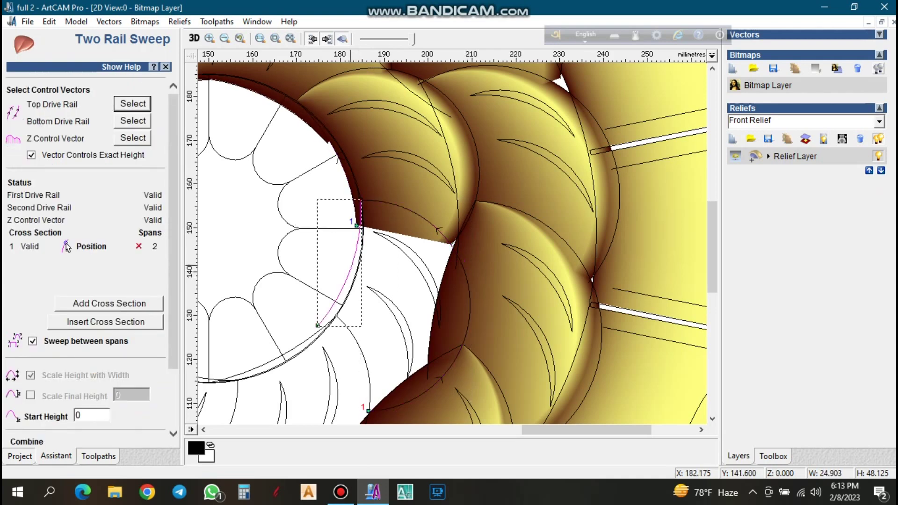
left_click(133, 121)
scroll(133, 121, "down", 1)
scroll(89, 258, "down", 1)
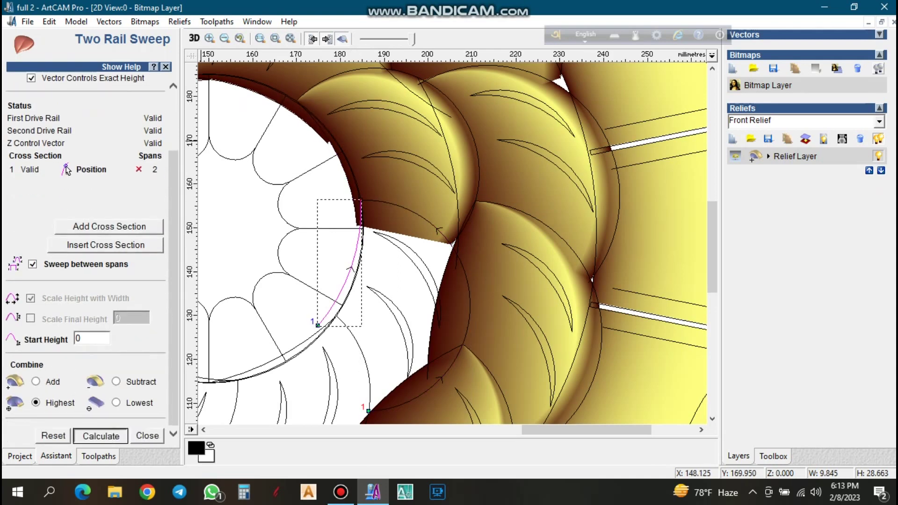
left_click(100, 436)
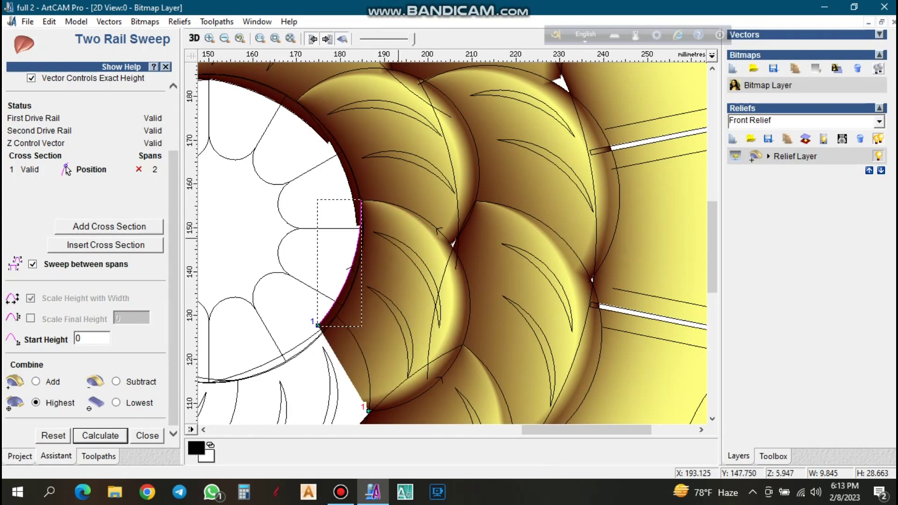
Sweep the inner-ring leaf between 9 and 10 o'clock, using its outer and inner arcs as top and bottom drive rails.
scroll(399, 238, "down", 2)
left_click(455, 225)
scroll(581, 323, "up", 1)
scroll(86, 252, "up", 2)
left_click(132, 104)
left_click(387, 136)
left_click(133, 121)
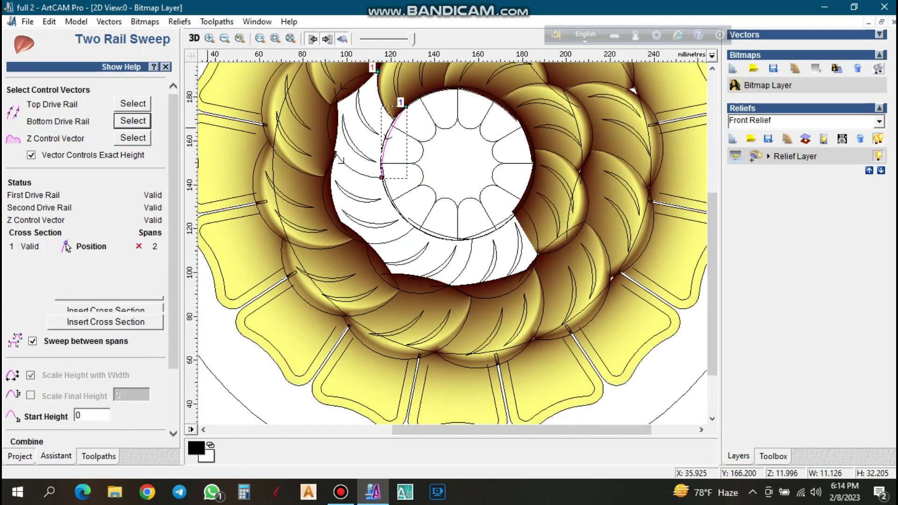
scroll(89, 280, "down", 3)
left_click(100, 436)
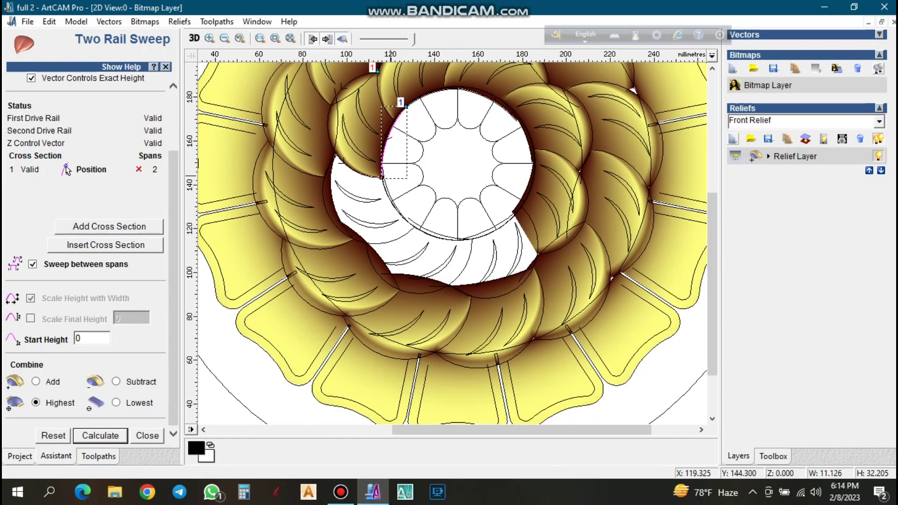
Sweep the inner-ring leaf near 8 o'clock between its outer arc and the inner arc along the central circle.
scroll(398, 184, "up", 1)
scroll(365, 232, "down", 1)
scroll(423, 280, "up", 1)
left_click(445, 210)
scroll(117, 187, "up", 2)
left_click(132, 83)
left_click(574, 194)
left_click(133, 100)
scroll(132, 100, "down", 2)
left_click(100, 436)
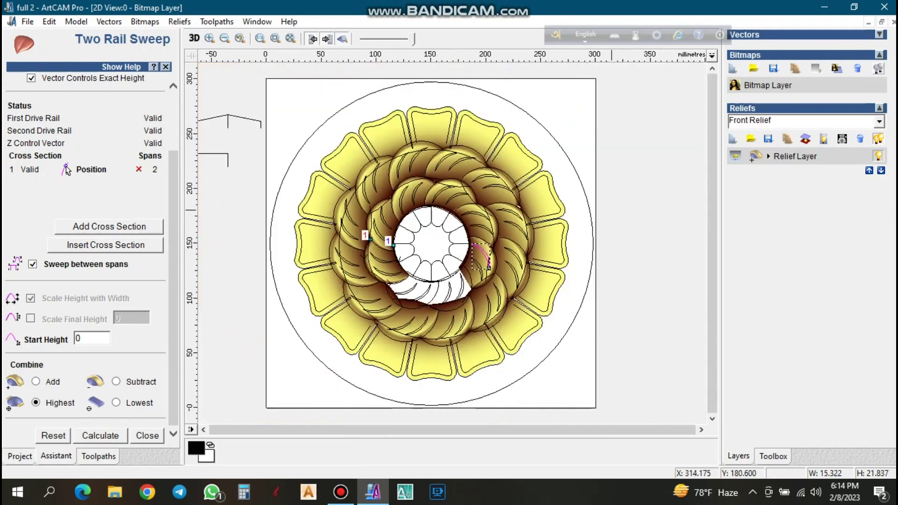
Sweep the inner-ring leaf between 6 and 7 o'clock, using its outer and inner arcs as top and bottom drive rails.
scroll(476, 292, "up", 1)
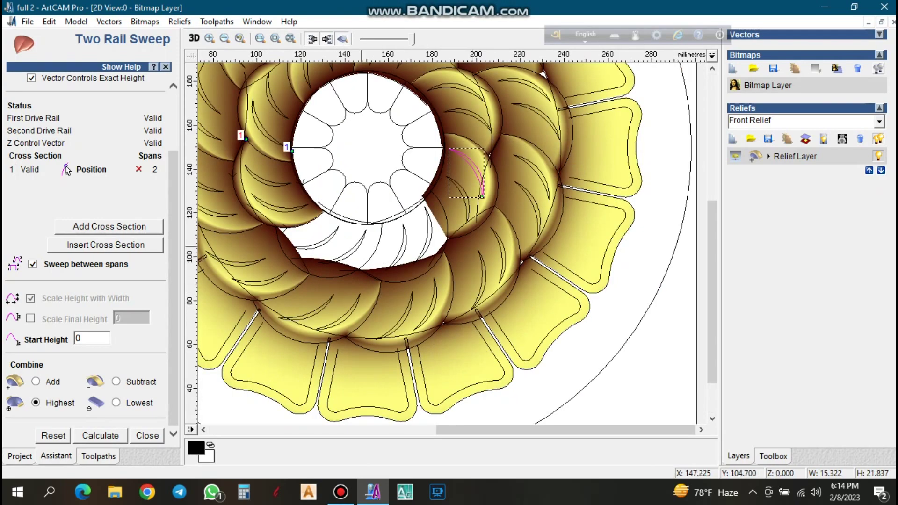
scroll(256, 243, "up", 2)
left_click(133, 104)
left_click(413, 184)
left_click(133, 120)
scroll(133, 120, "down", 1)
scroll(88, 257, "down", 1)
left_click(101, 436)
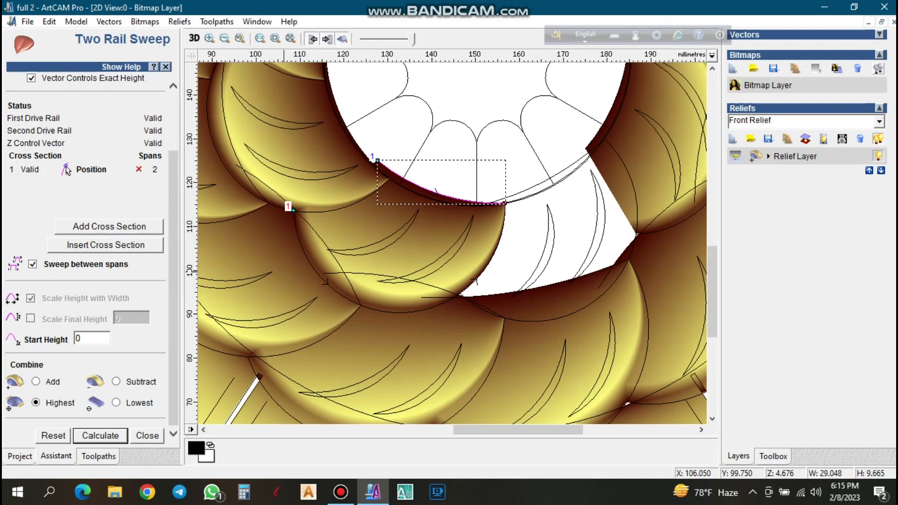
Sweep the remaining inner-ring leaf between 5 and 6 o'clock, with its outer arc as top rail and inner arc as bottom rail.
left_click(560, 318)
scroll(87, 252, "up", 3)
left_click(133, 104)
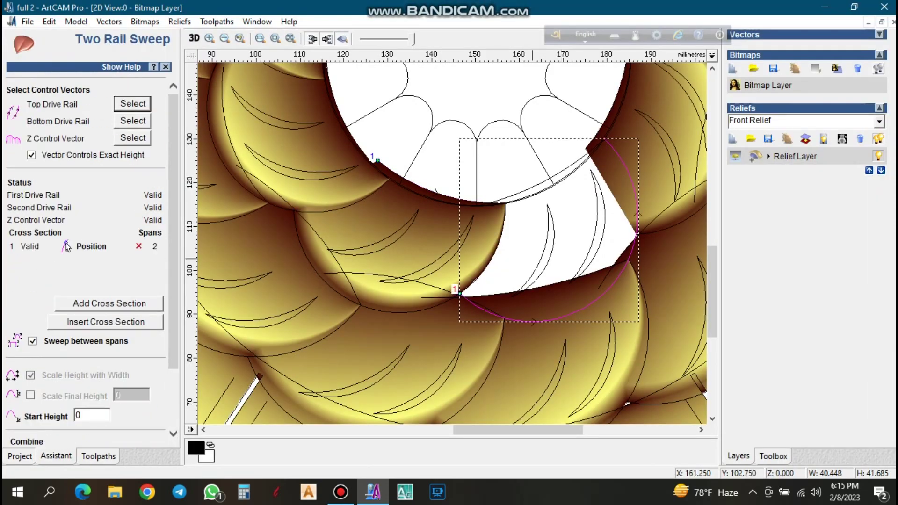
left_click(548, 180)
left_click(133, 121)
scroll(87, 253, "down", 3)
left_click(101, 436)
key("space")
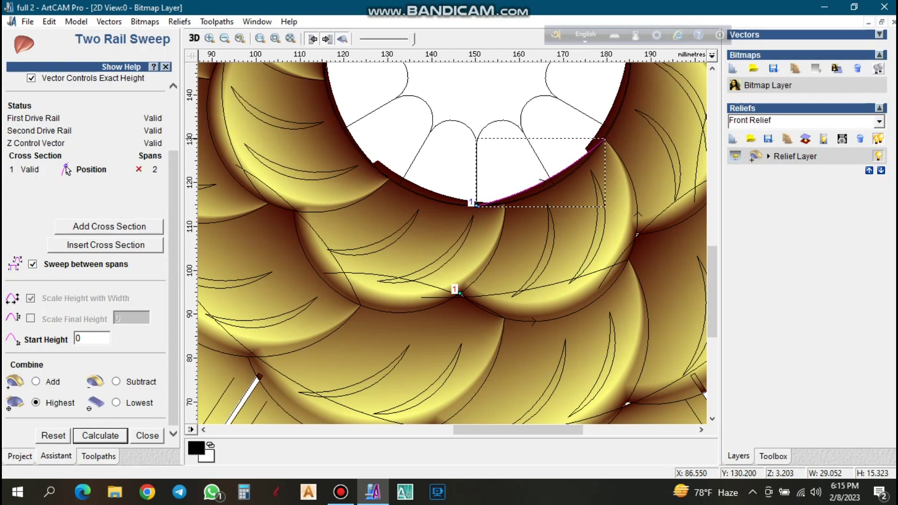
left_click(486, 96)
Delete the large circle enclosing the whole rosette and save the model.
scroll(487, 96, "down", 3)
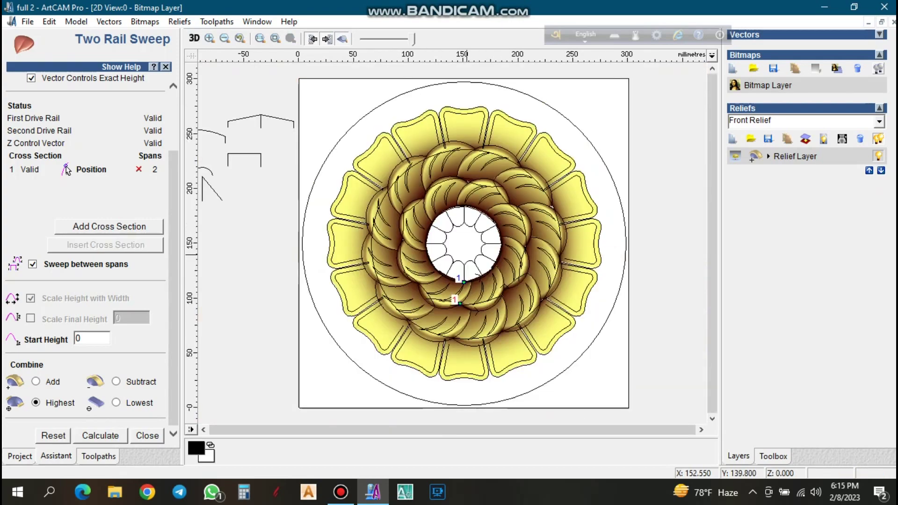
scroll(451, 211, "up", 1)
scroll(414, 229, "down", 1)
scroll(603, 200, "up", 1)
scroll(553, 198, "down", 1)
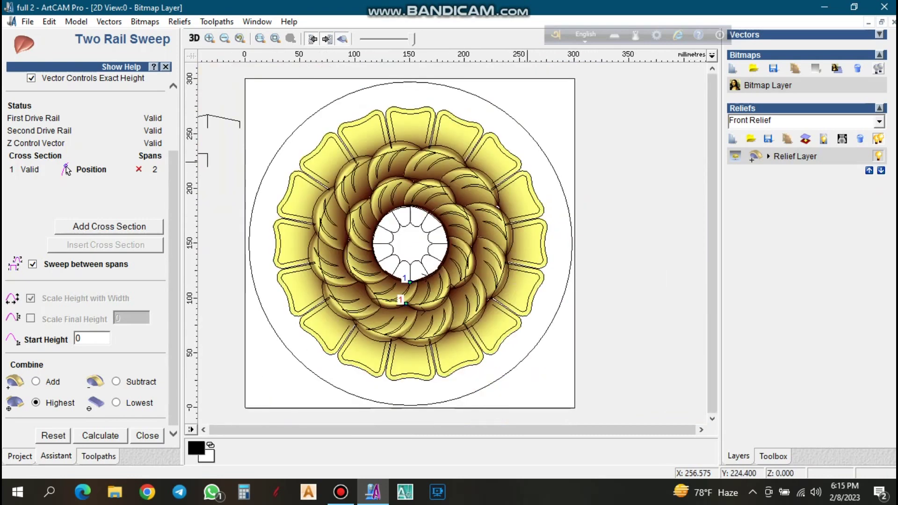
left_click(541, 148)
key("Delete")
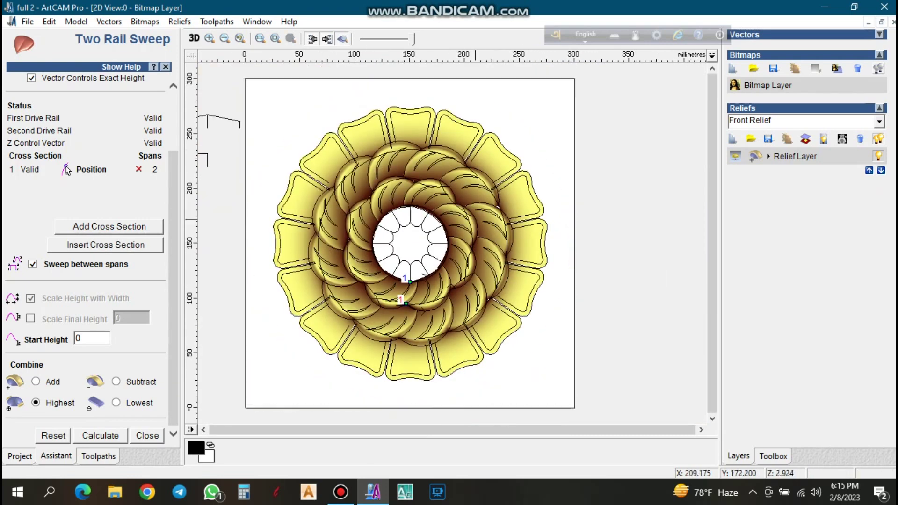
key("ctrl+s")
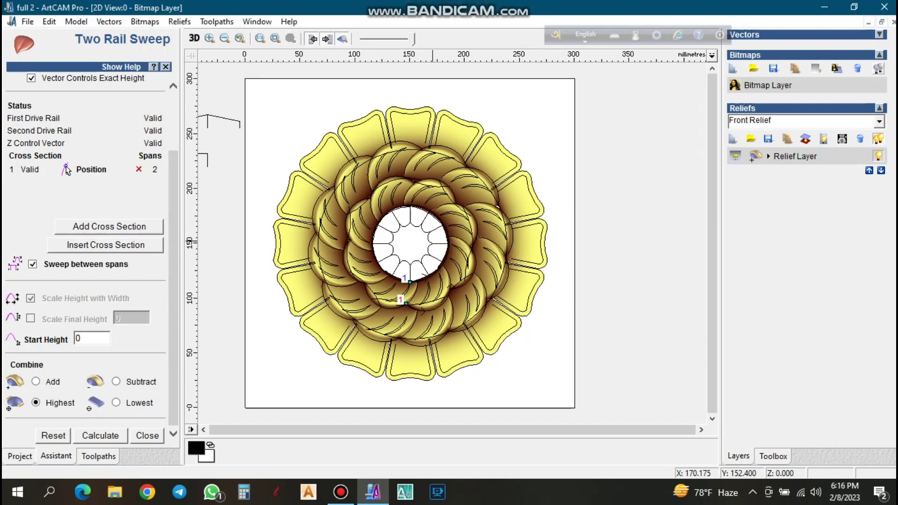
Select the crescent-shaped veins on all leaves of the outer rope ring and group them.
scroll(438, 173, "up", 1)
scroll(437, 173, "down", 1)
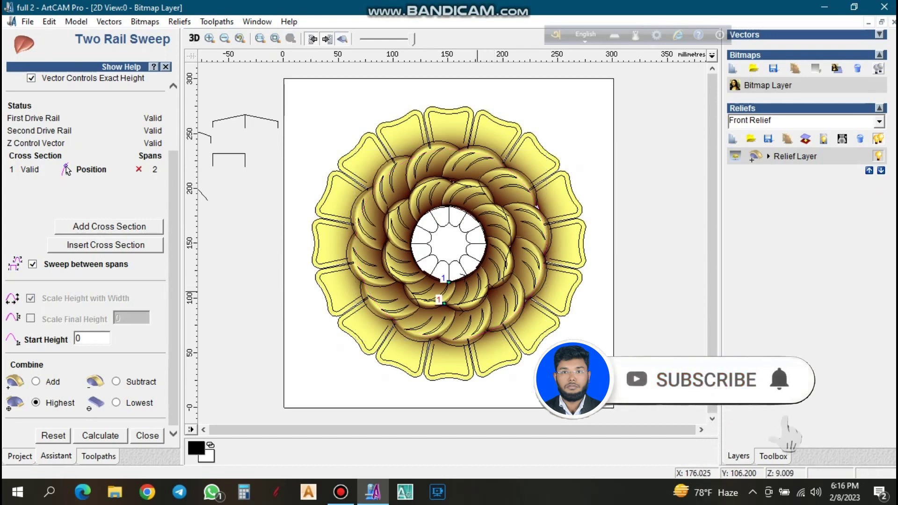
left_click(418, 163)
left_click(434, 157, "shift")
left_click(466, 155, "shift")
left_click(481, 161, "shift")
left_click(509, 175, "shift")
left_click(510, 186, "shift")
left_click(529, 212, "shift")
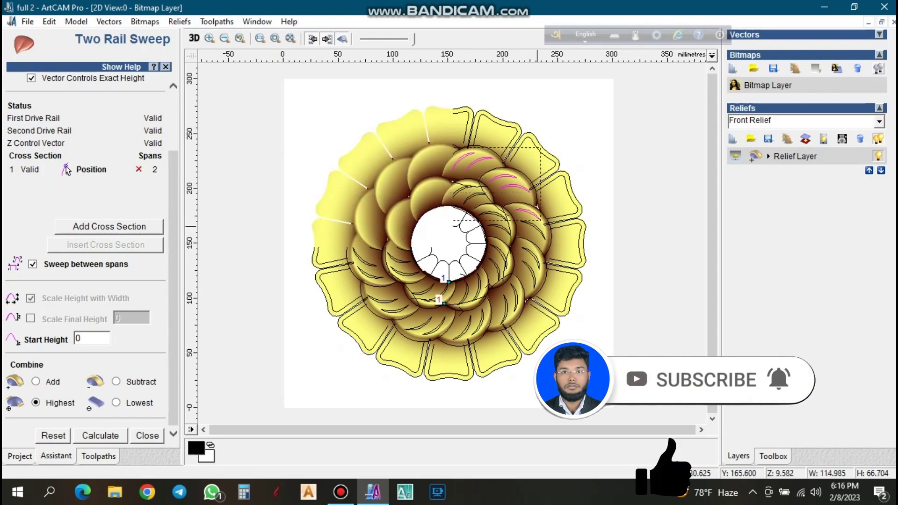
left_click(535, 228, "shift")
left_click(537, 260, "shift")
left_click(533, 276, "shift")
left_click(515, 300, "shift")
left_click(506, 306, "shift")
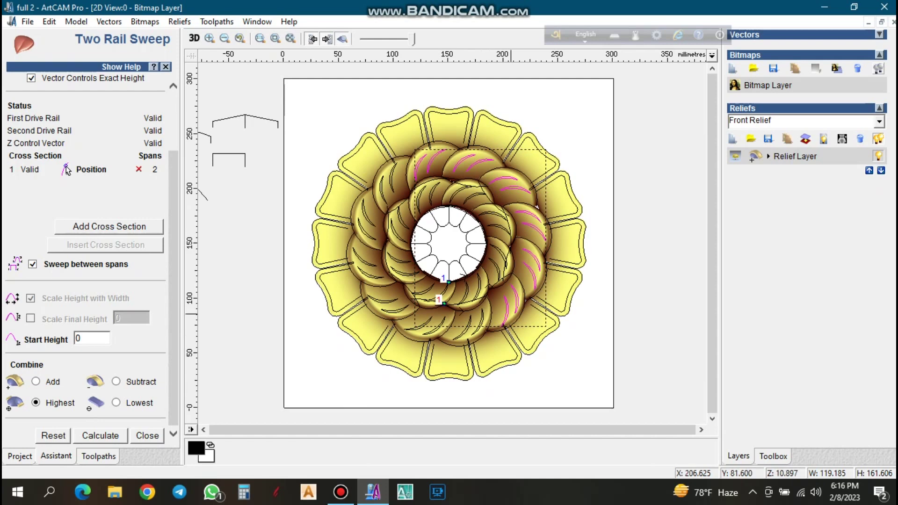
scroll(526, 252, "up", 1)
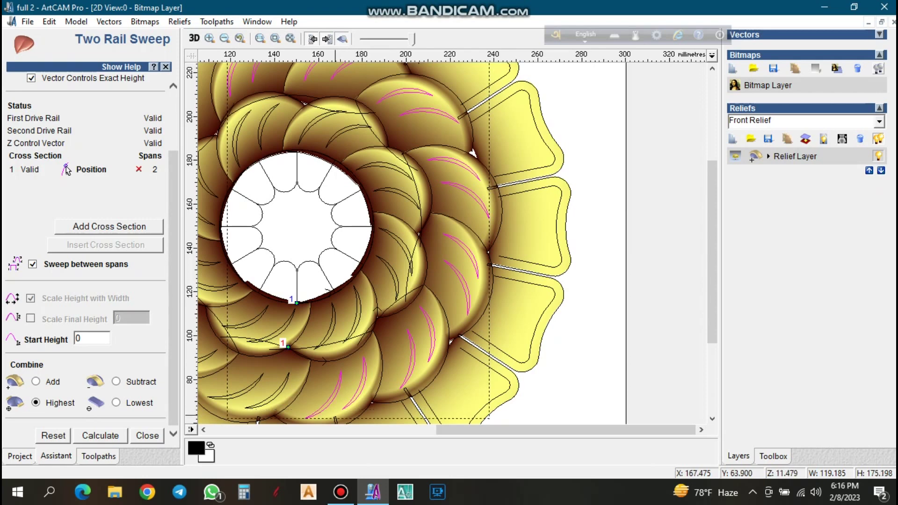
scroll(336, 415, "up", 2)
left_click(307, 210, "shift")
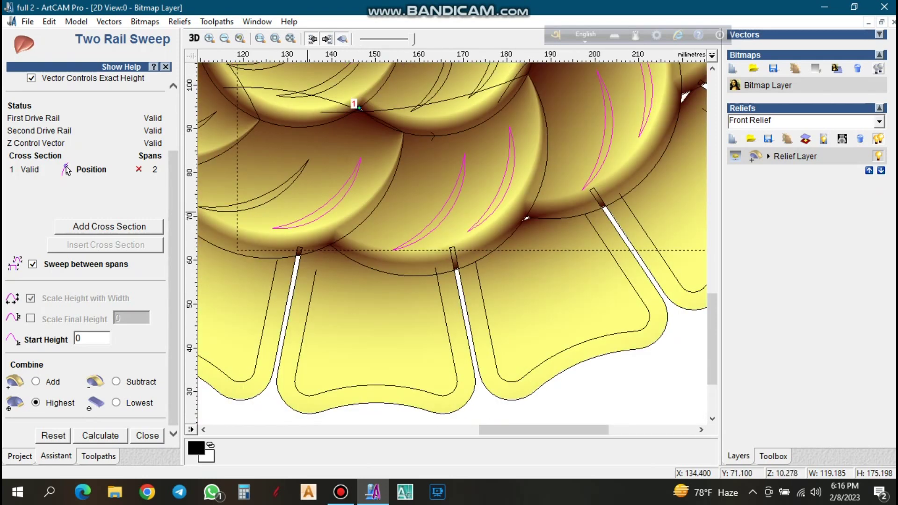
left_click(281, 193, "shift")
scroll(282, 227, "down", 2)
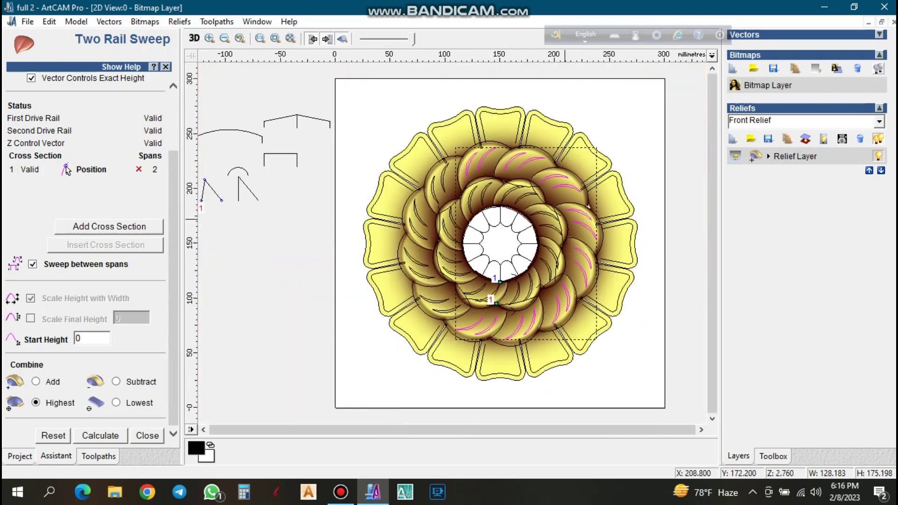
scroll(524, 269, "up", 2)
left_click(361, 217, "shift")
left_click(351, 199, "shift")
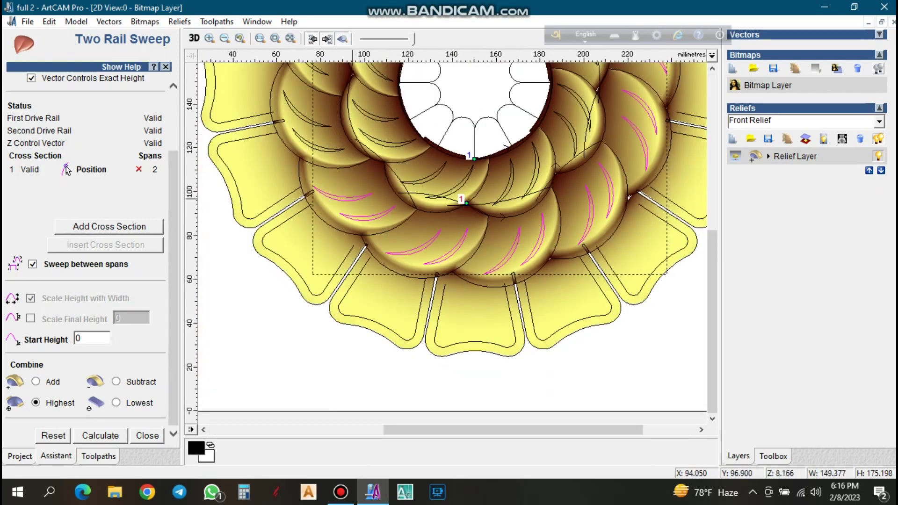
left_click(326, 147, "shift")
left_click(318, 120, "shift")
left_click(317, 71, "shift")
scroll(319, 71, "down", 2)
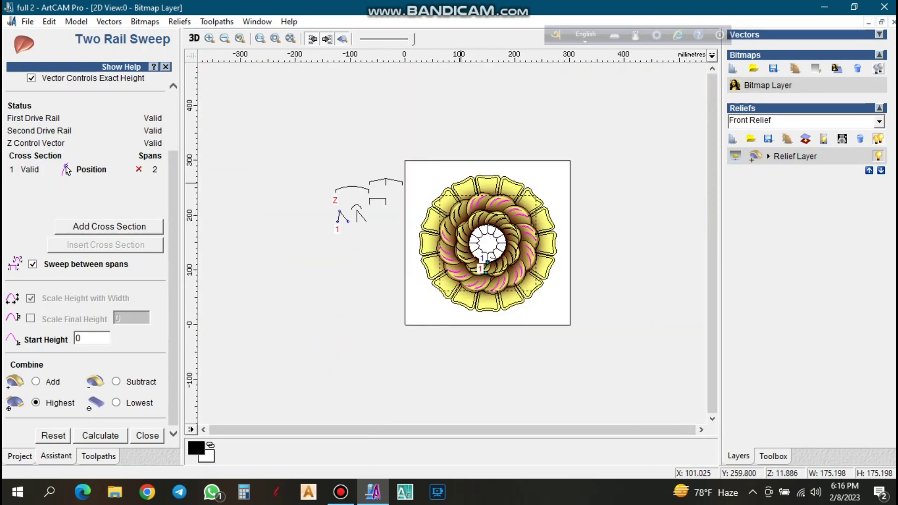
scroll(447, 198, "up", 1)
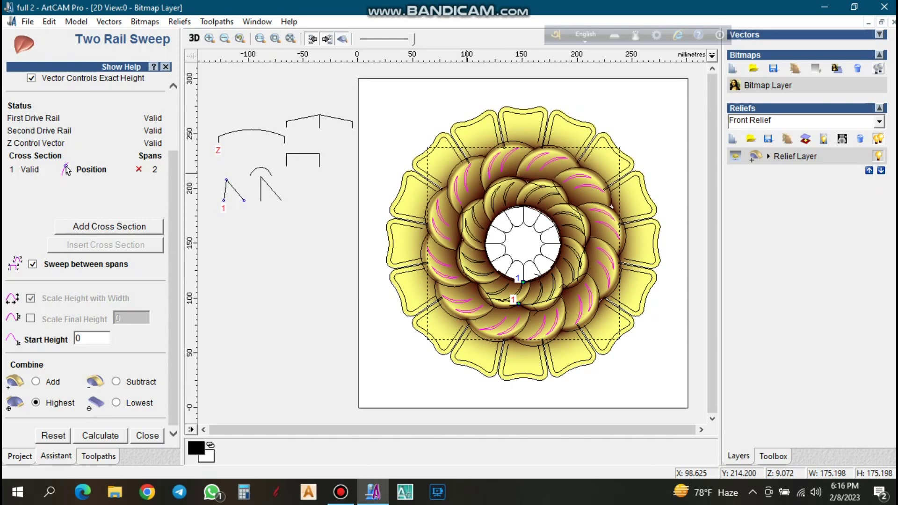
right_click(467, 168)
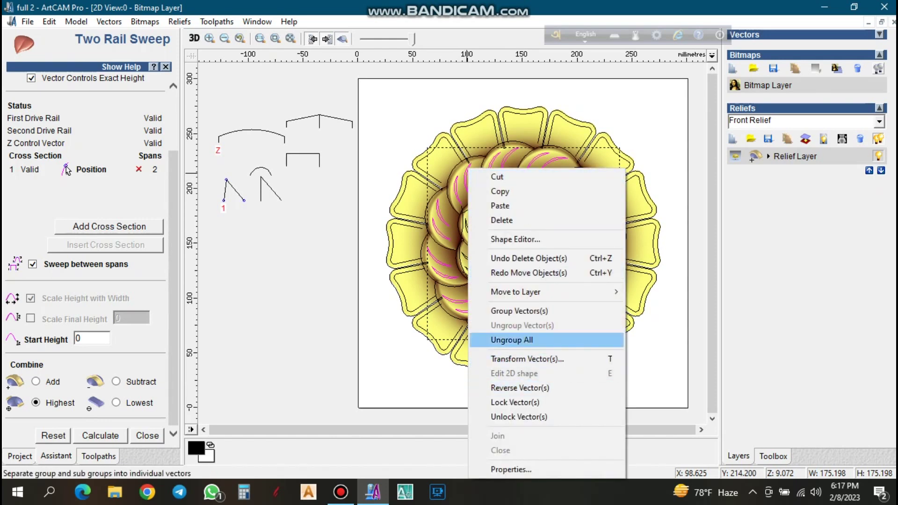
left_click(519, 312)
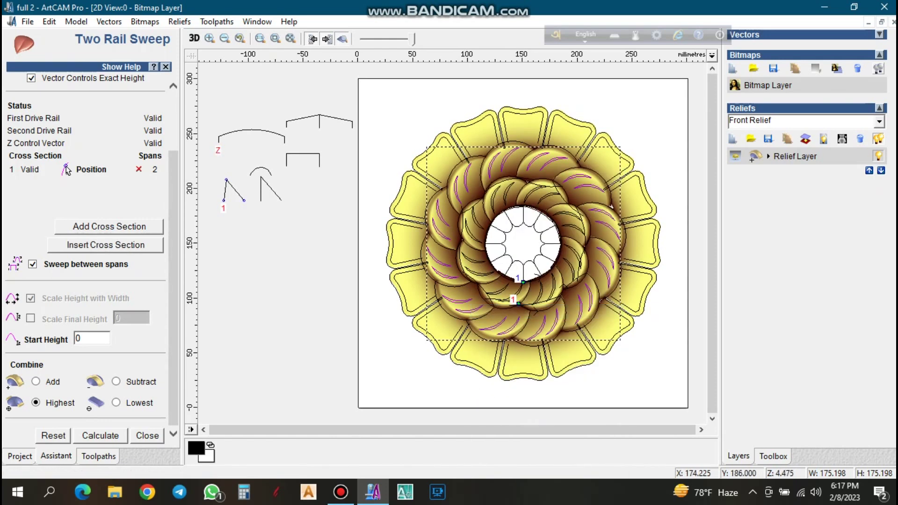
Leave Two Rail Sweep and resize the grouped outer-ring veins to 174 x 174 mm with width and height unlinked.
left_click(147, 435)
scroll(80, 339, "up", 3)
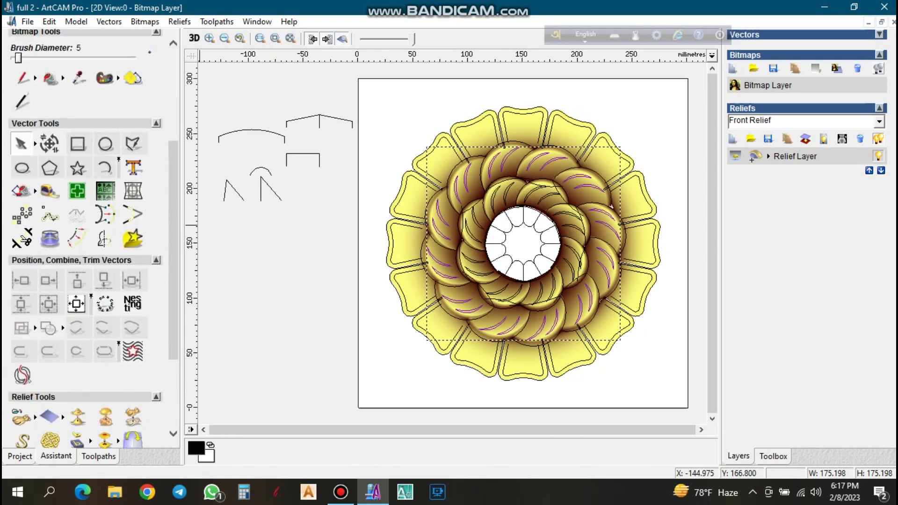
left_click(50, 144)
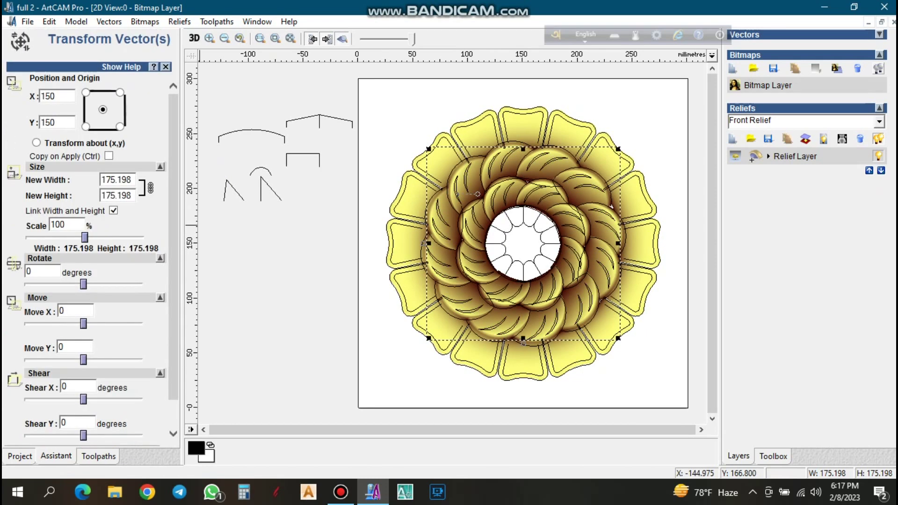
left_click(113, 211)
left_click_drag(161, 179, 132, 179)
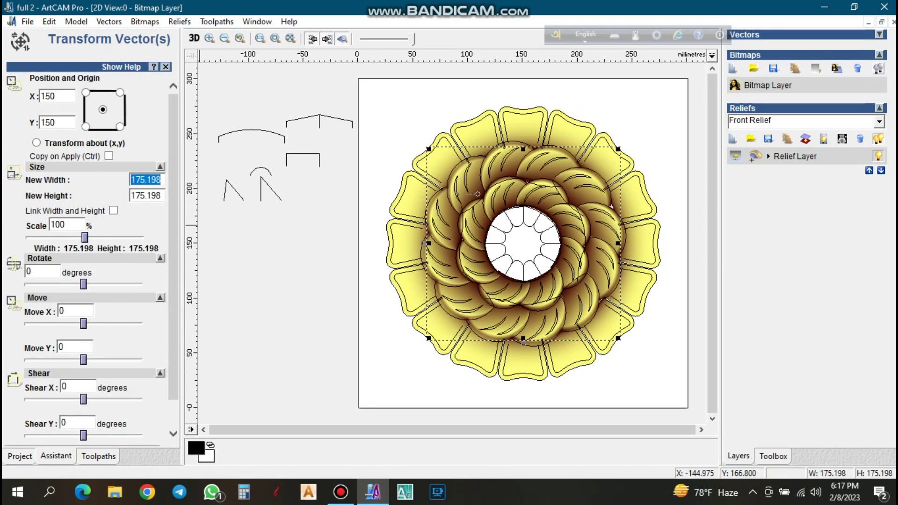
type("174")
key("Tab")
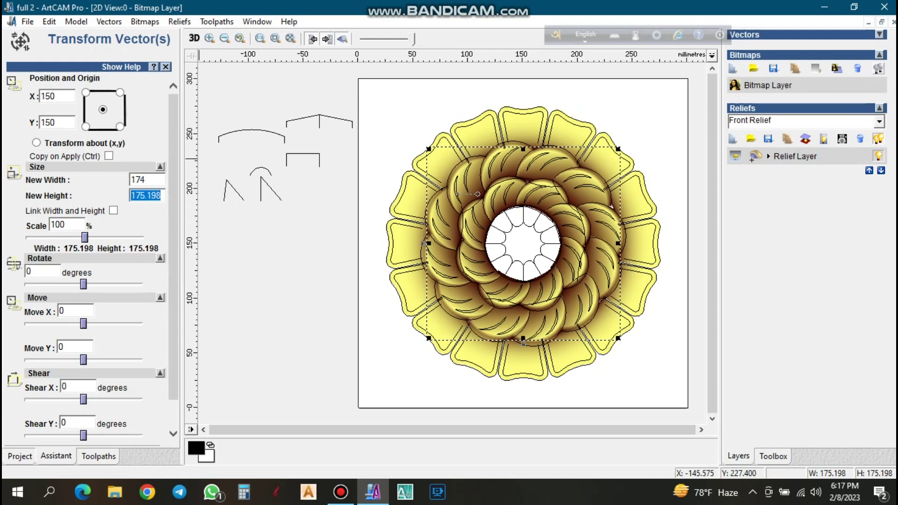
type("174")
scroll(87, 258, "down", 2)
left_click(106, 427)
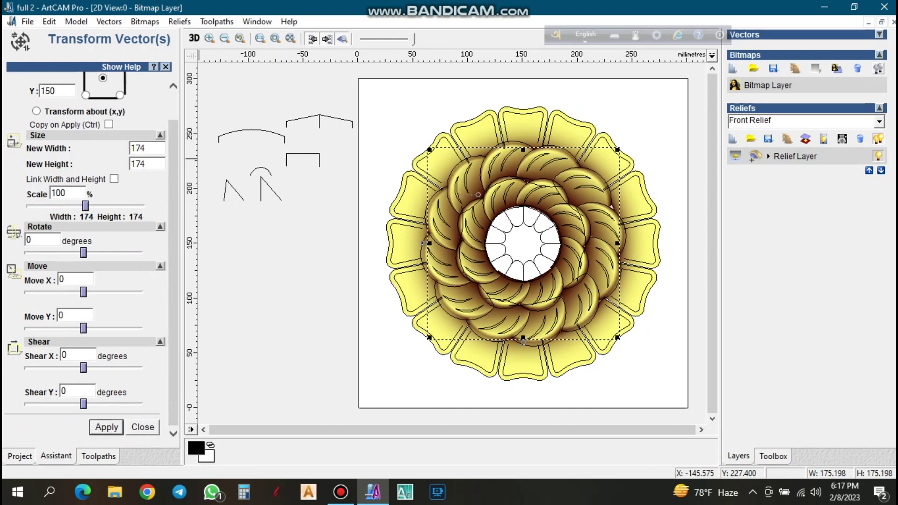
Reduce the grouped outer-ring veins to 172 mm in both width and height.
left_click_drag(146, 165, 140, 165)
type("2")
key("Return")
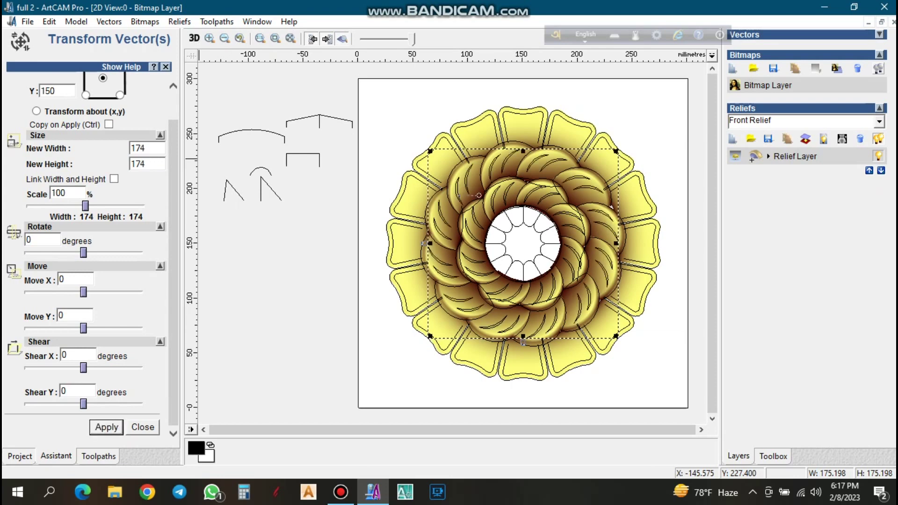
Subtract the outer-ring veins from the relief with an angular Shape Editor profile, scaled to a height of 3.0.
scroll(561, 159, "up", 2)
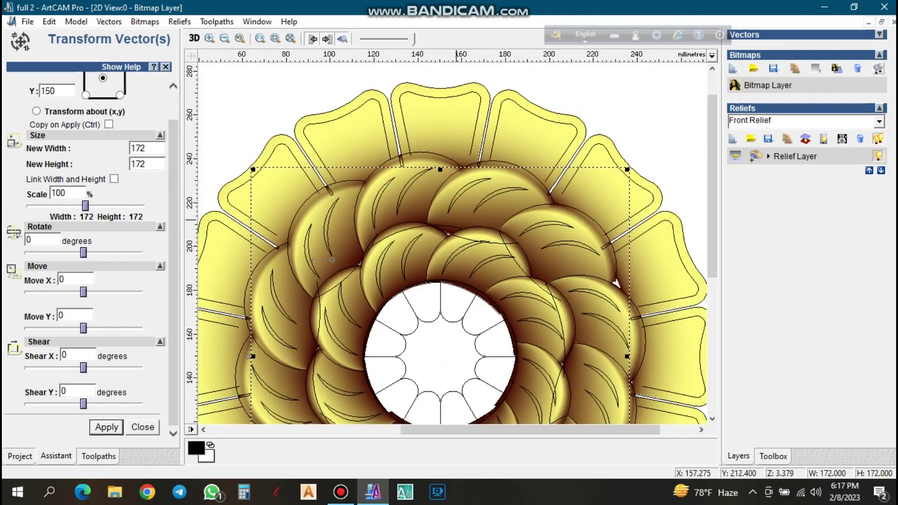
left_click(599, 83)
double_click(502, 197)
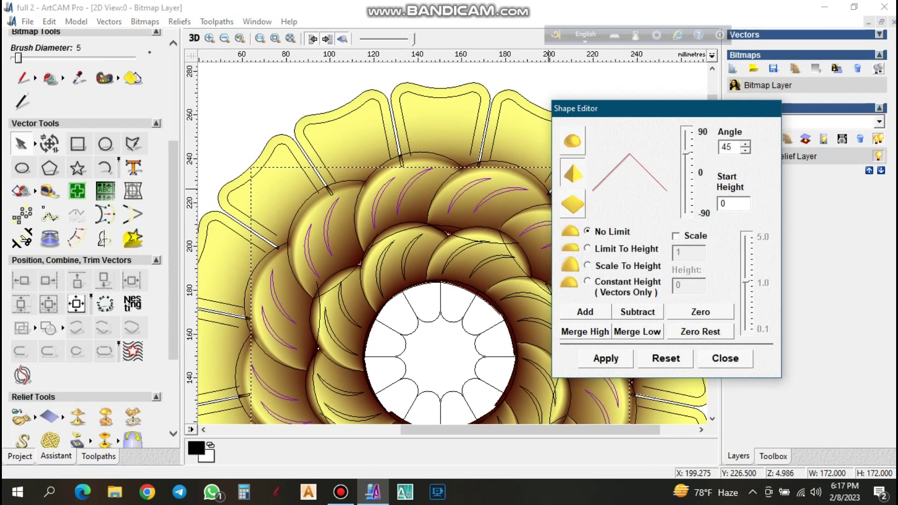
left_click(587, 266)
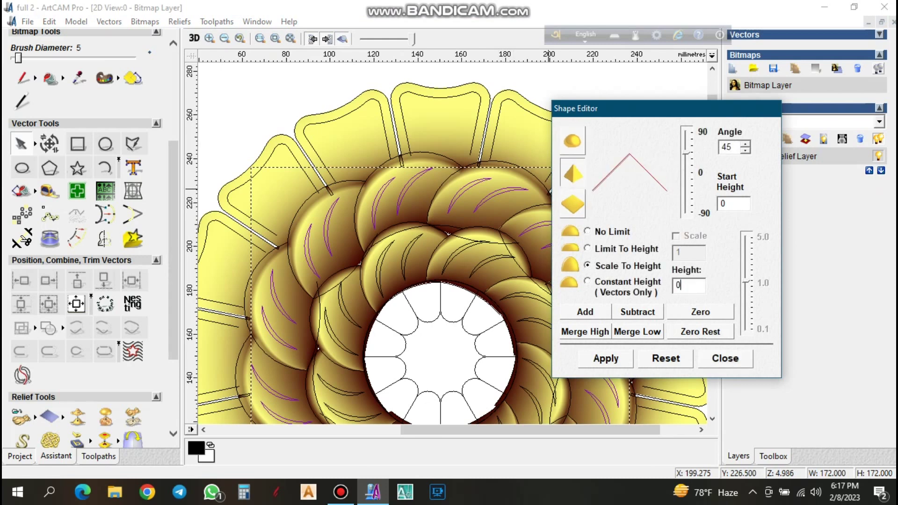
type(".0")
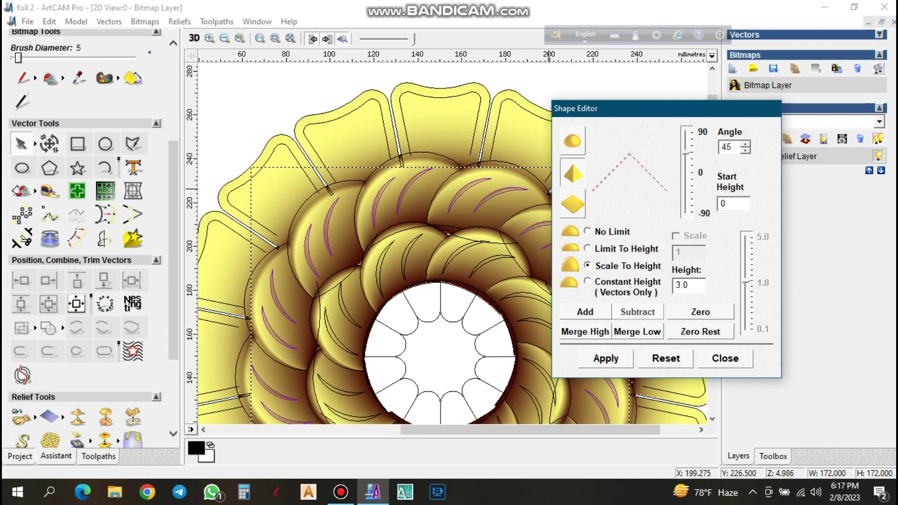
left_click(725, 358)
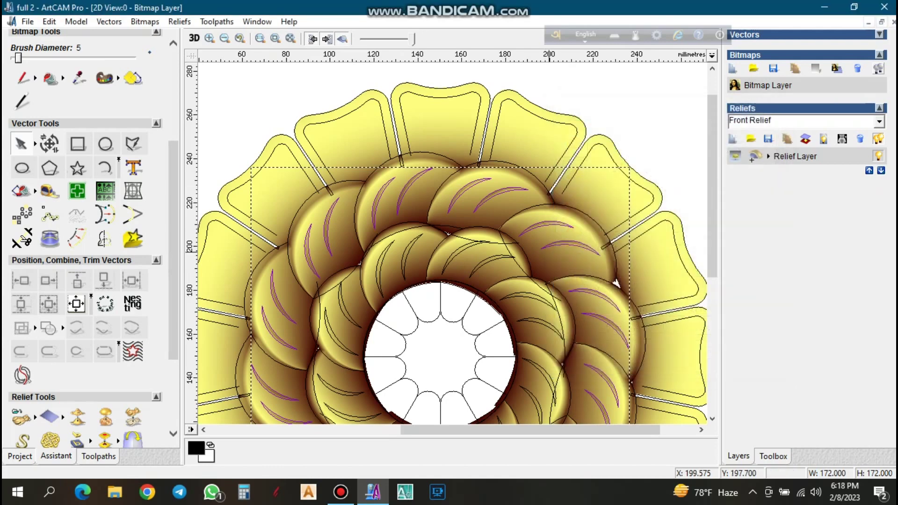
Select the crescent-shaped veins on all leaves of the inner rope ring and group them.
scroll(564, 255, "up", 1)
left_click(560, 257)
scroll(492, 207, "down", 1)
scroll(283, 284, "up", 1)
left_click(388, 198)
left_click(444, 173, "shift")
left_click(547, 201, "shift")
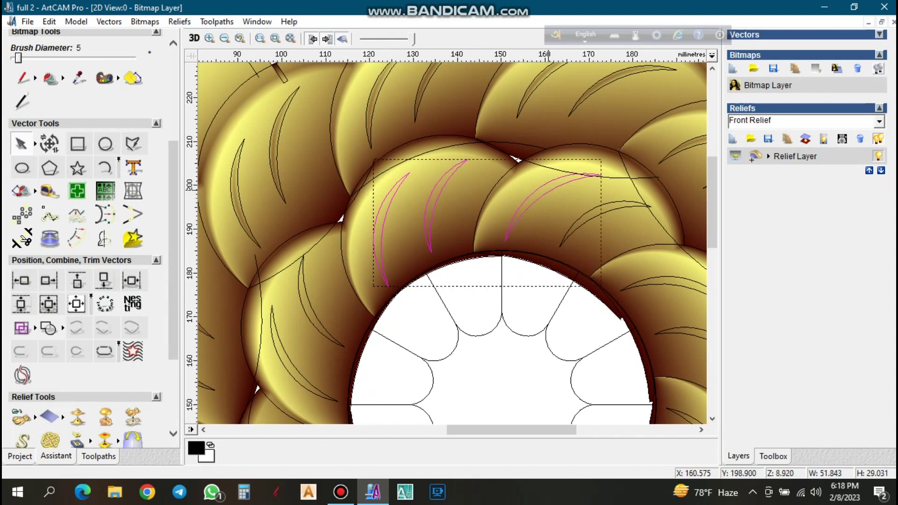
left_click(593, 211, "shift")
scroll(593, 211, "down", 1)
scroll(538, 315, "up", 1)
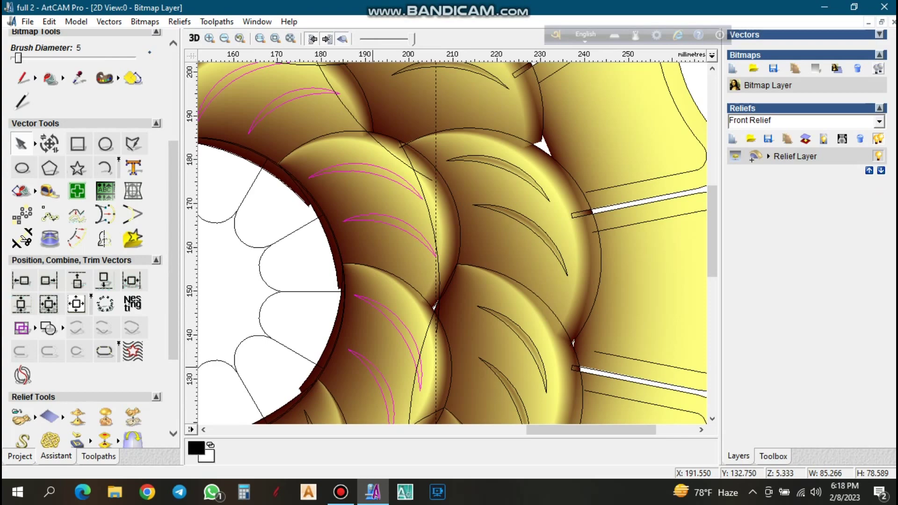
scroll(385, 301, "down", 1)
scroll(506, 225, "up", 1)
left_click(565, 173, "shift")
left_click(540, 182, "shift")
left_click(493, 187, "shift")
left_click(457, 175, "shift")
left_click(413, 149, "shift")
left_click(404, 120, "shift")
left_click(409, 79, "shift")
scroll(404, 79, "down", 1)
scroll(476, 218, "up", 1)
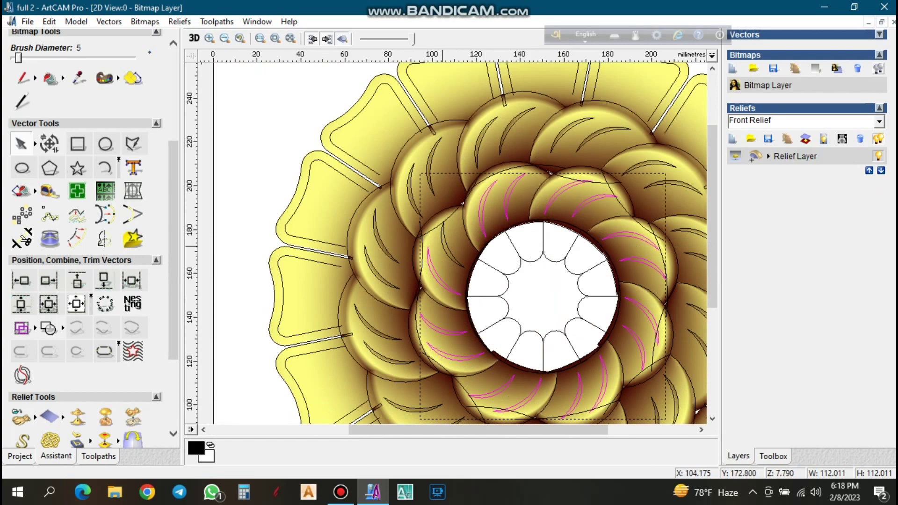
right_click(443, 243)
left_click(496, 311)
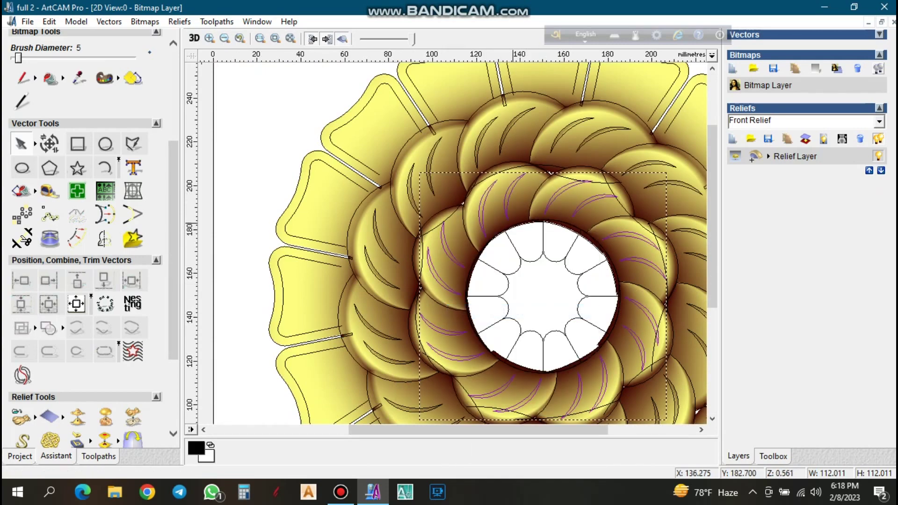
Subtract the grouped inner-ring veins from the relief with an angular Shape Editor profile scaled to a height of 3.0.
right_click(513, 194)
left_click(547, 240)
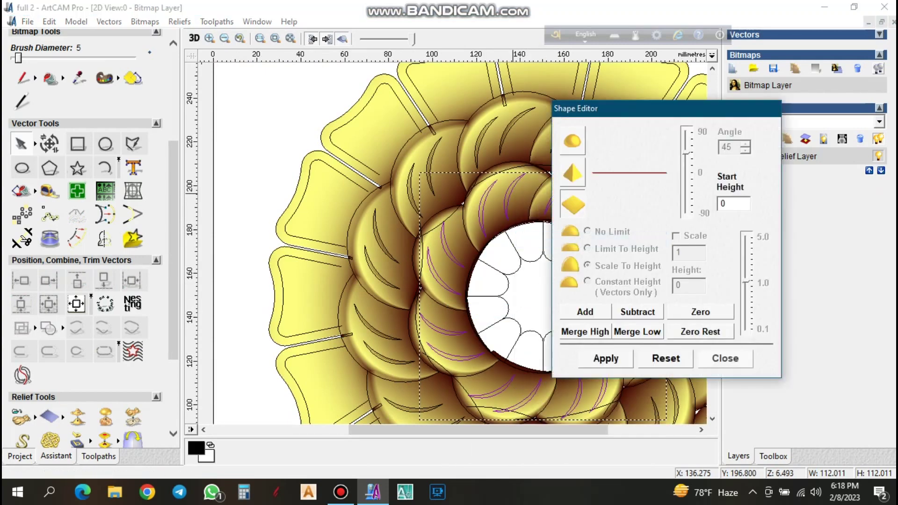
left_click(573, 173)
left_click(588, 266)
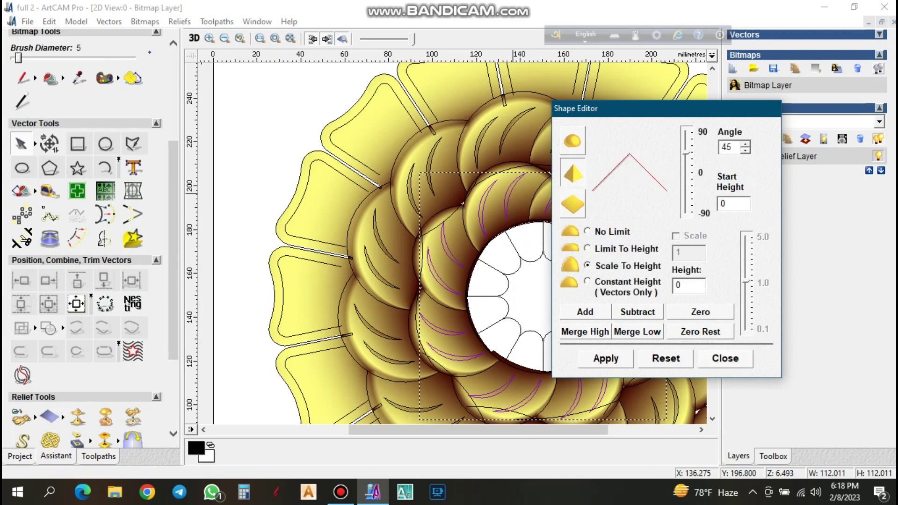
left_click(637, 312)
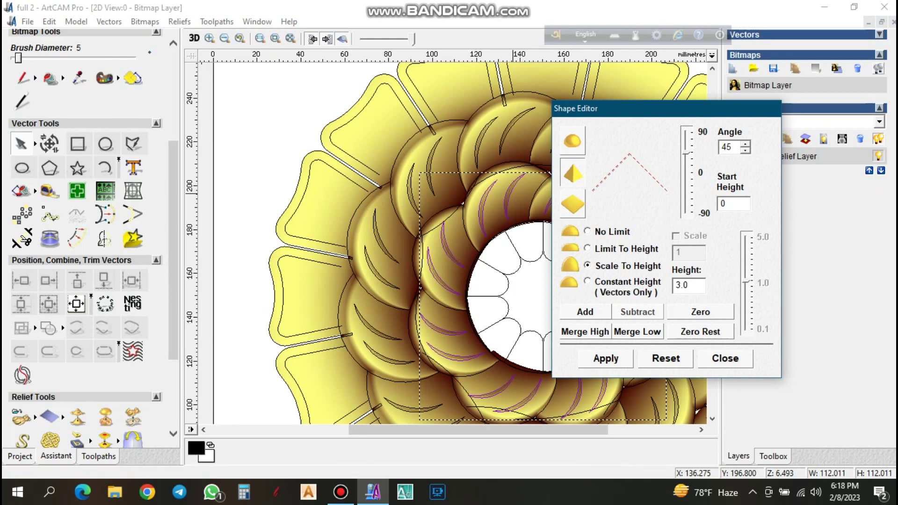
left_click(726, 358)
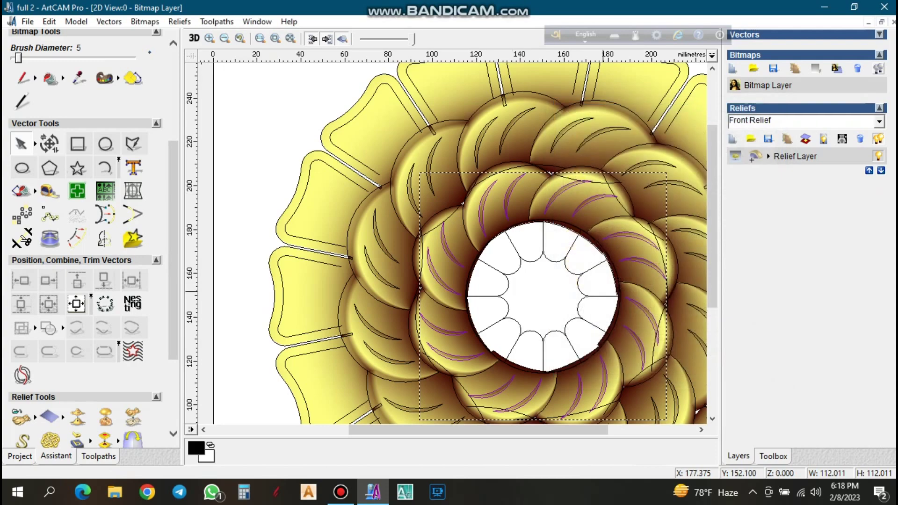
Examine the carved inner-ring veins and the petal outlines around the rosette.
left_click(550, 291)
scroll(517, 295, "down", 1)
scroll(477, 197, "up", 1)
scroll(477, 197, "down", 1)
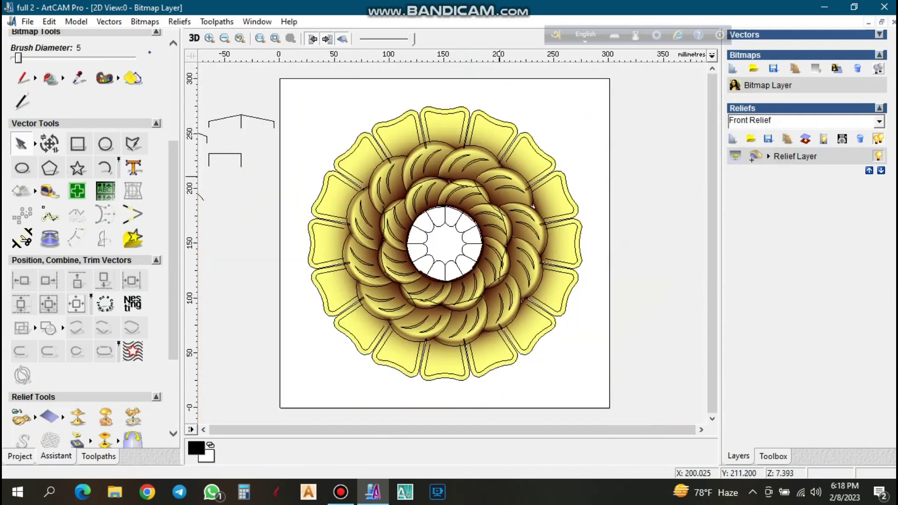
scroll(377, 191, "up", 1)
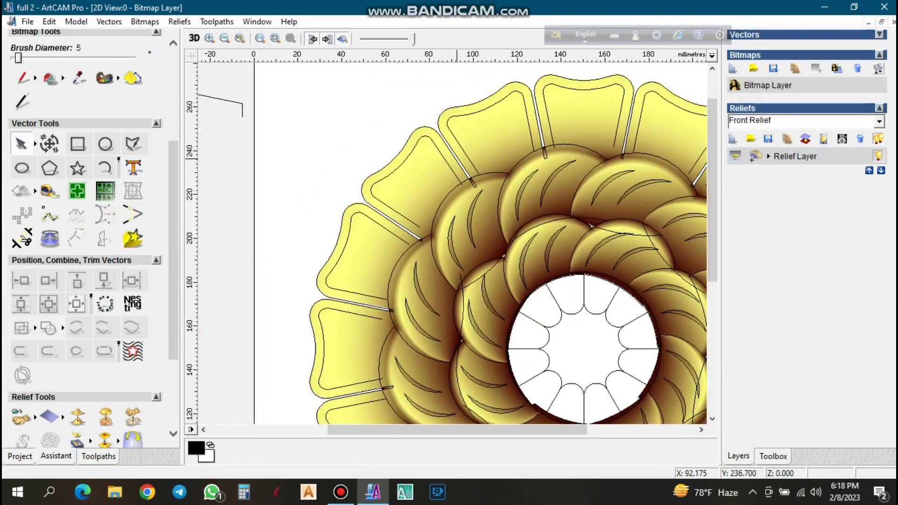
left_click(455, 174)
scroll(462, 186, "up", 1)
scroll(458, 186, "down", 2)
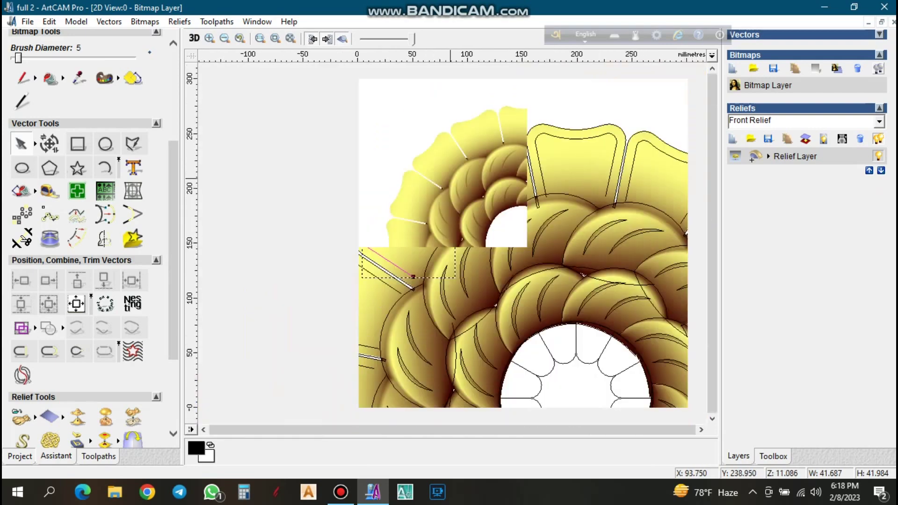
scroll(547, 186, "up", 1)
scroll(541, 188, "down", 1)
left_click(226, 260)
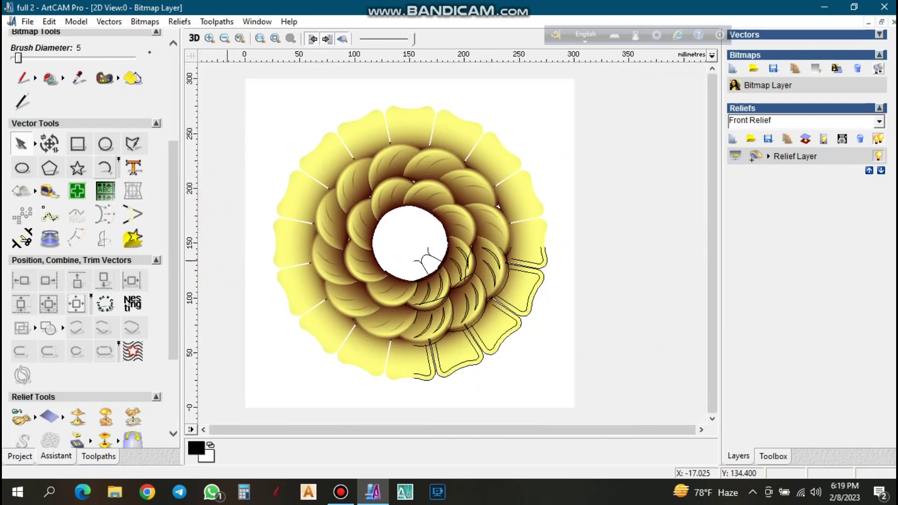
Draw a circle of about 99 mm radius centred on the rosette, crossing the inner ends of the petal outlines.
left_click(105, 144)
left_click_drag(410, 244, 410, 135)
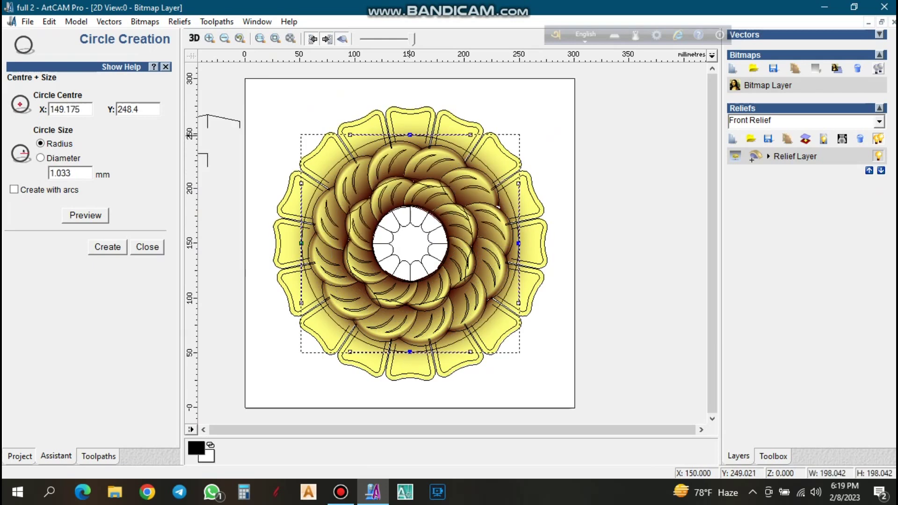
key("Escape")
left_click(437, 173)
scroll(410, 167, "up", 2)
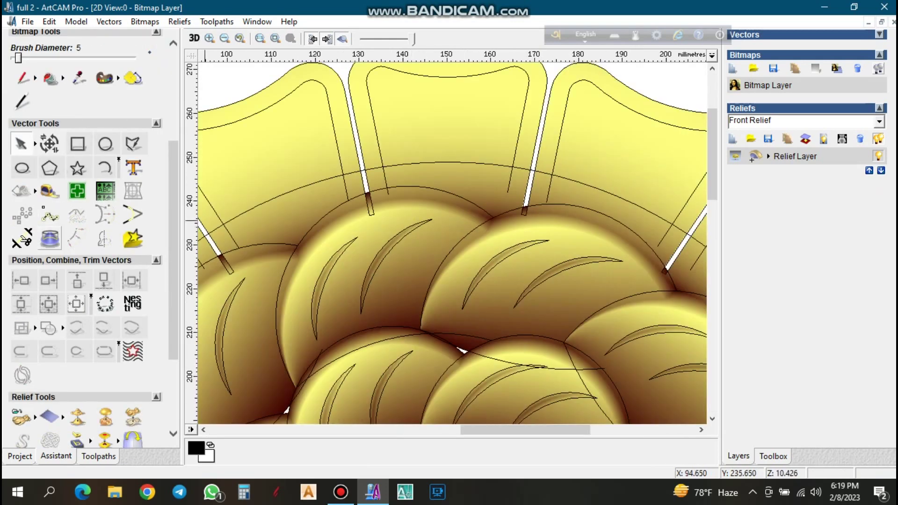
Trim the open ends of the petals' inner outlines back to the circle around the rope rings.
left_click(22, 239)
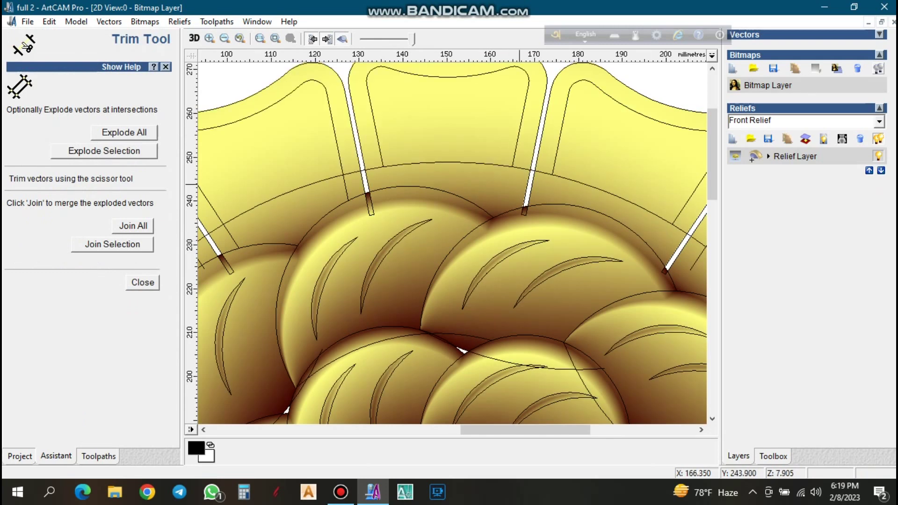
scroll(518, 184, "down", 2)
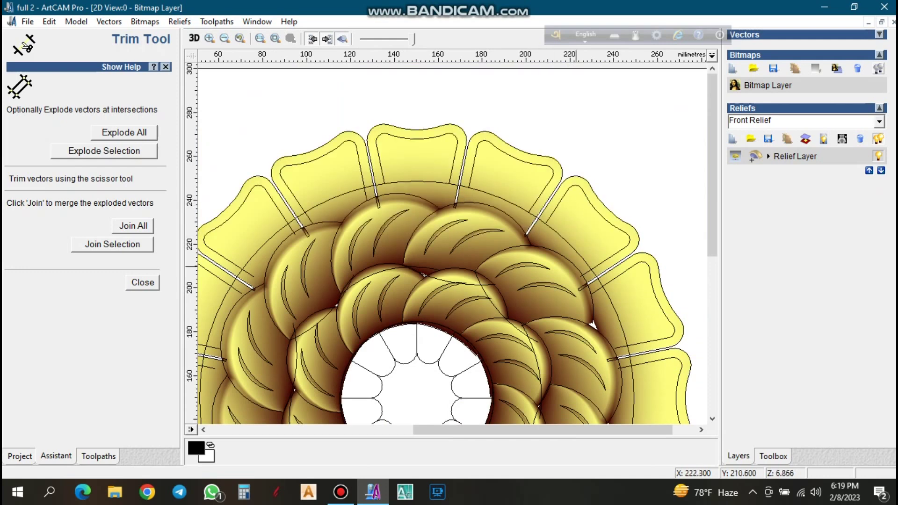
scroll(592, 282, "down", 2)
scroll(532, 188, "up", 2)
scroll(423, 254, "up", 1)
left_click(421, 251)
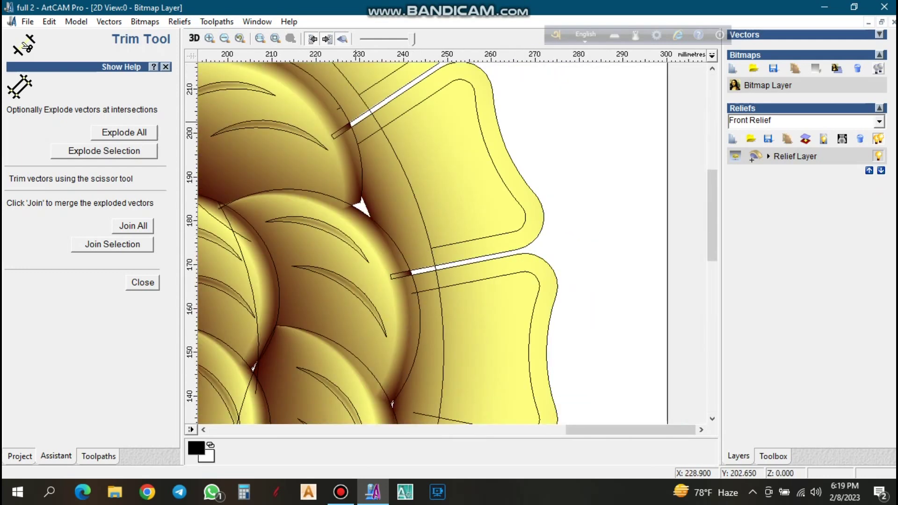
scroll(440, 275, "down", 2)
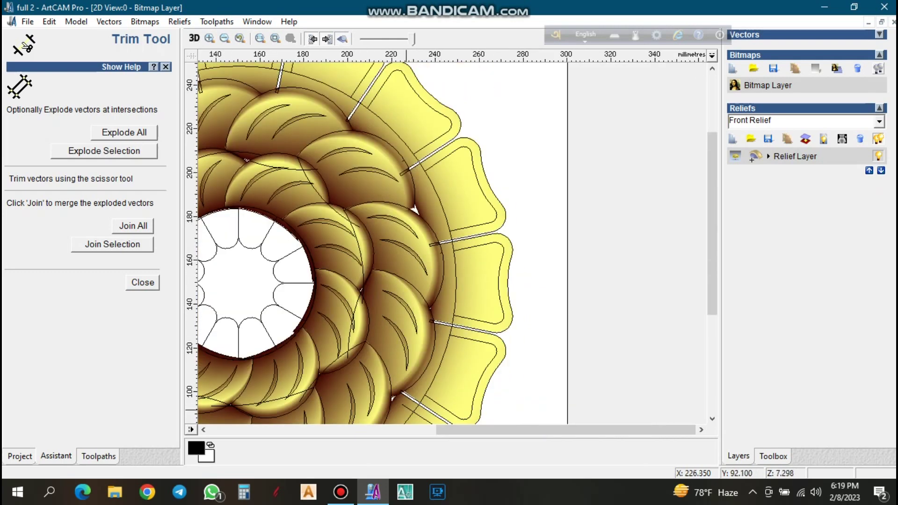
scroll(482, 313, "down", 2)
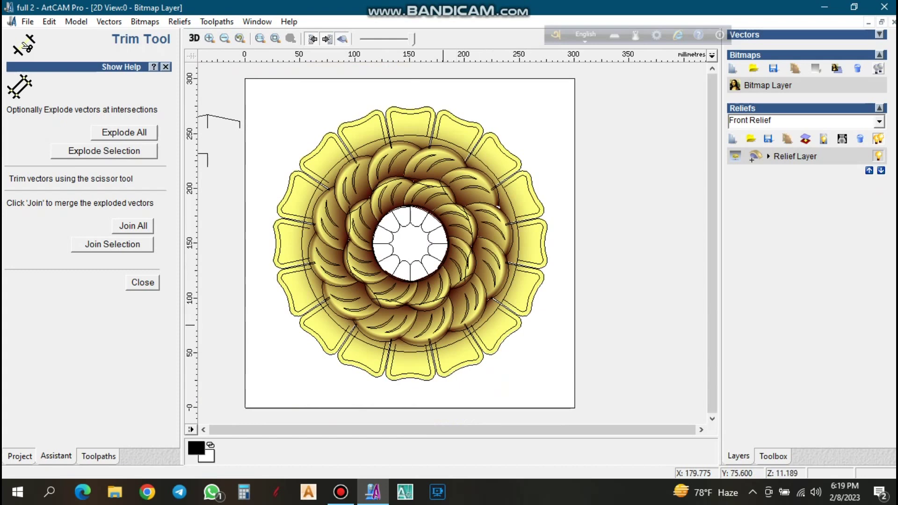
scroll(404, 159, "up", 2)
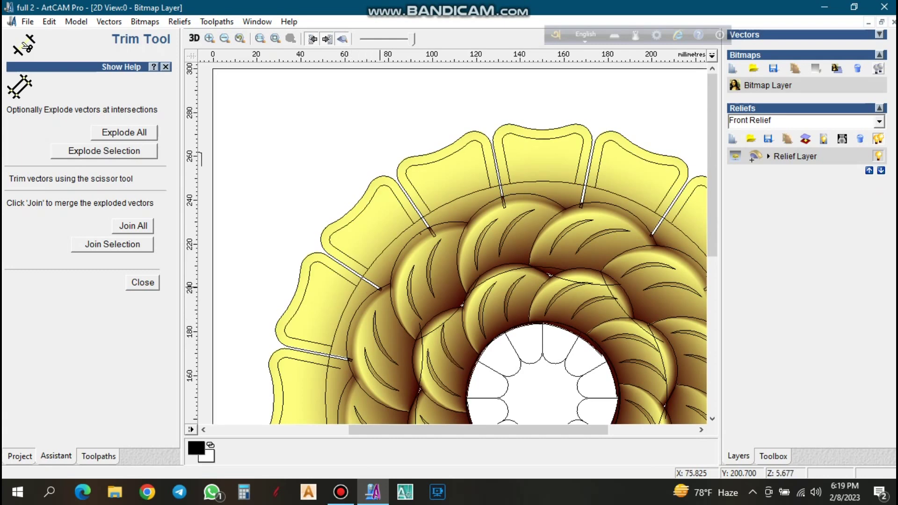
scroll(392, 275, "down", 2)
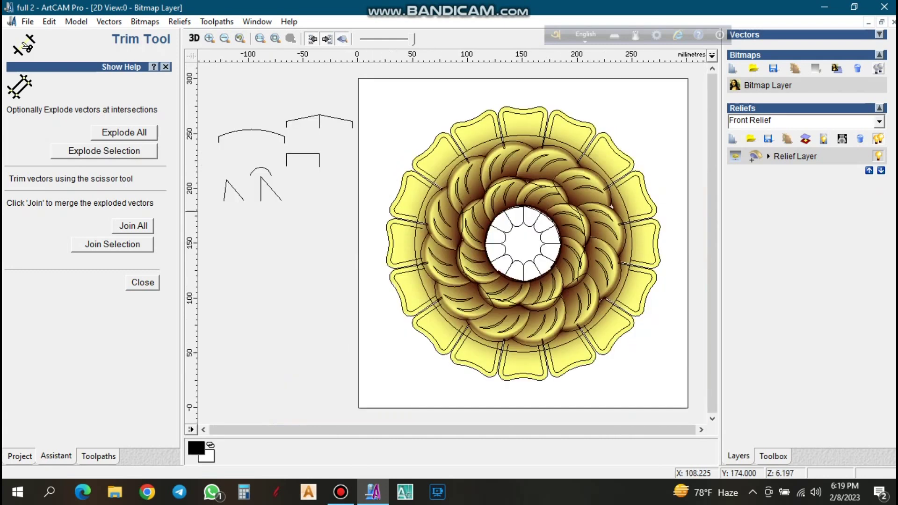
Leave the Trim tool and delete the circle used as the trimming boundary.
key("Escape")
left_click(484, 142)
key("Delete")
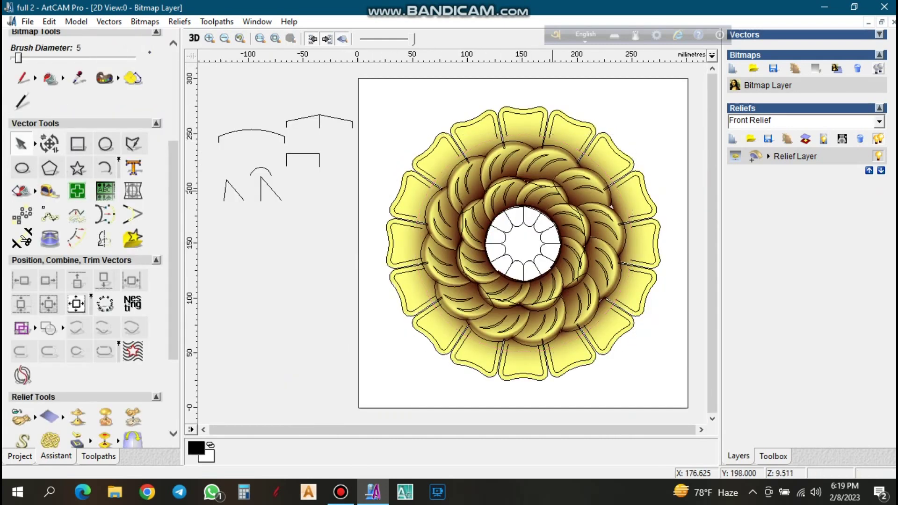
Try offsetting one petal's inner outline by 1.6 mm to both sides with sharp corners.
right_click(494, 125)
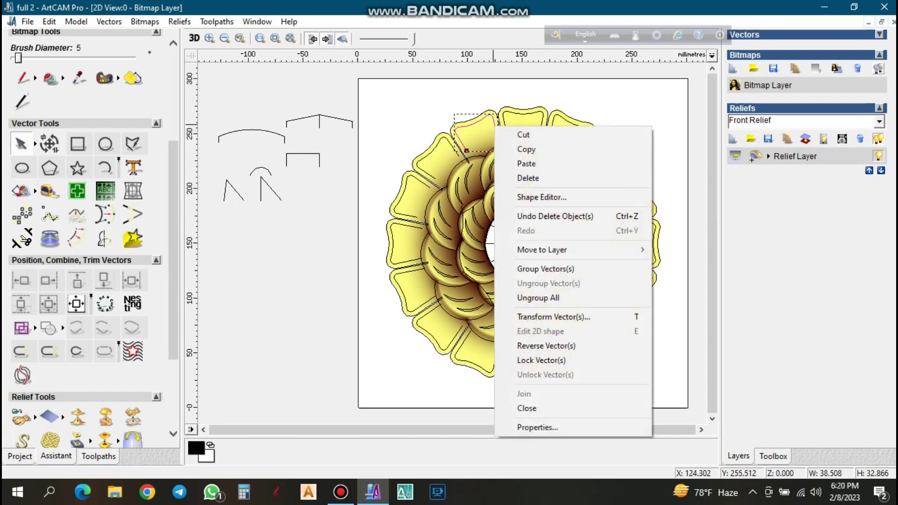
left_click(204, 208)
left_click(77, 238)
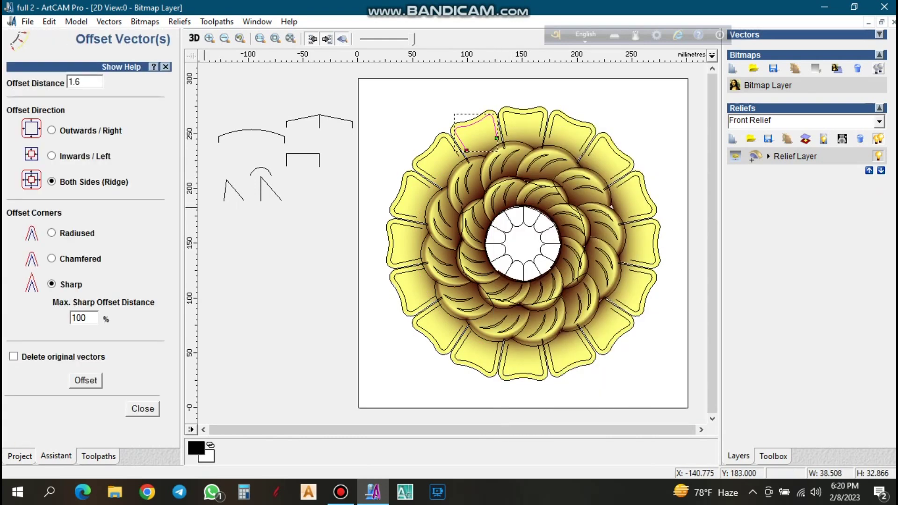
left_click(85, 380)
scroll(497, 141, "up", 2)
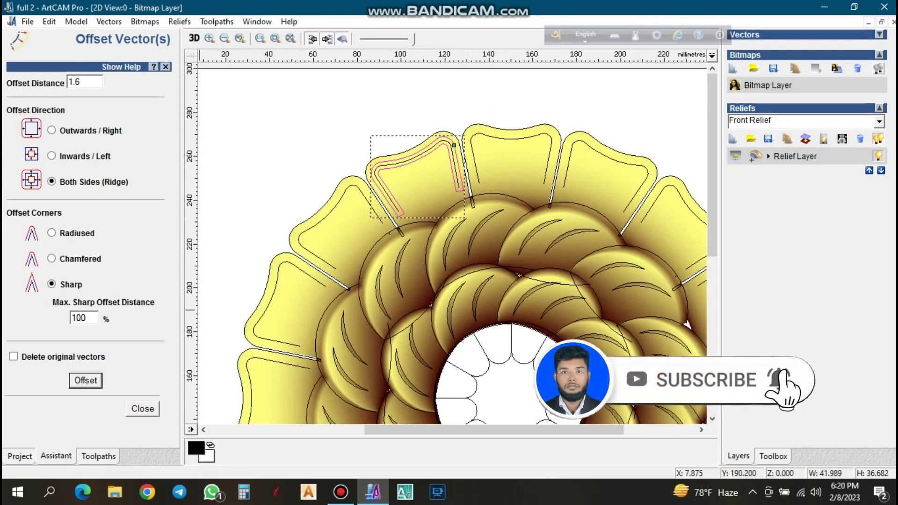
Undo the test offset, the circle's deletion and the trims on the petals' inner outlines.
key("ctrl+z")
key("ctrl+z")
key("ctrl+z")
key("ctrl+z")
key("ctrl+z")
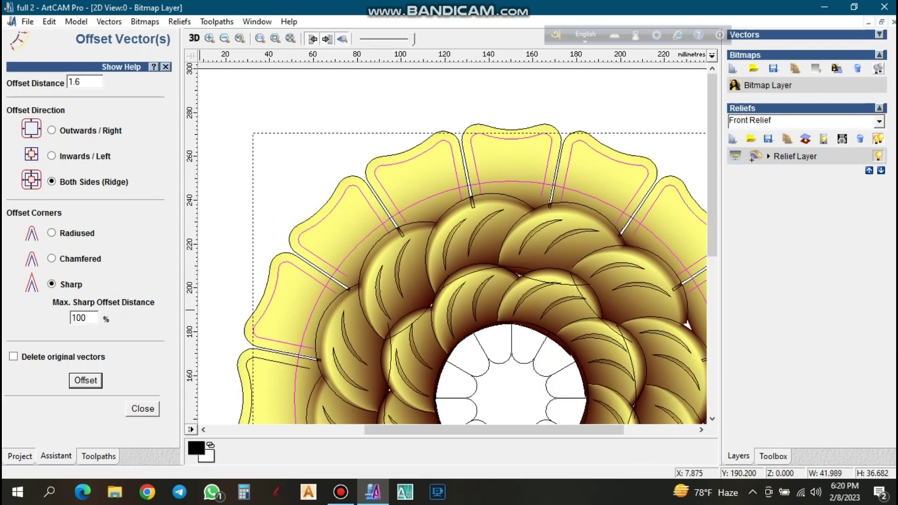
scroll(505, 277, "down", 2)
scroll(491, 241, "up", 2)
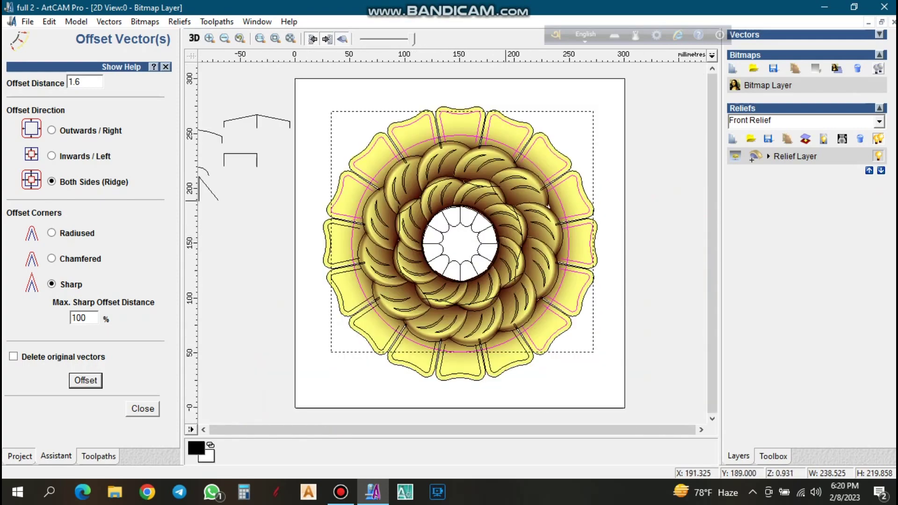
Delete the restored circle that crosses the petals.
left_click(374, 350)
left_click(448, 147)
key("Delete")
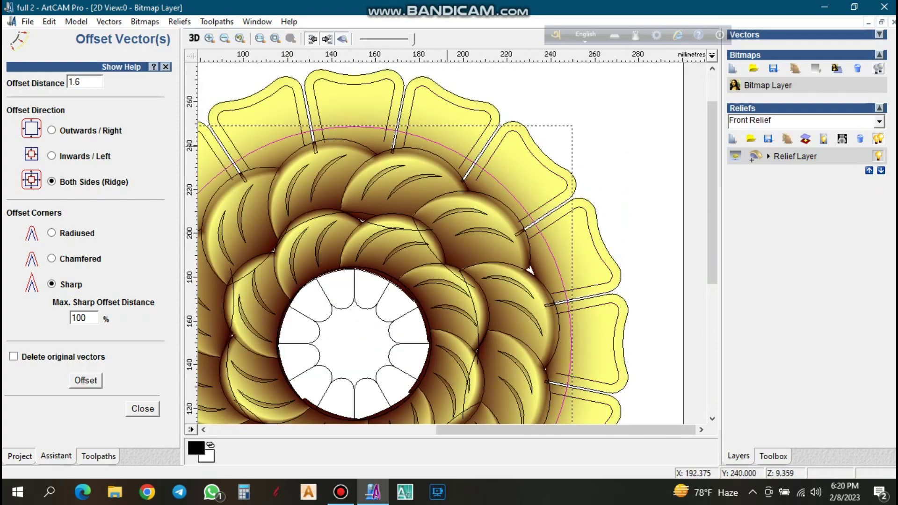
Select the inner outlines of all petals around the rosette together.
left_click(395, 127)
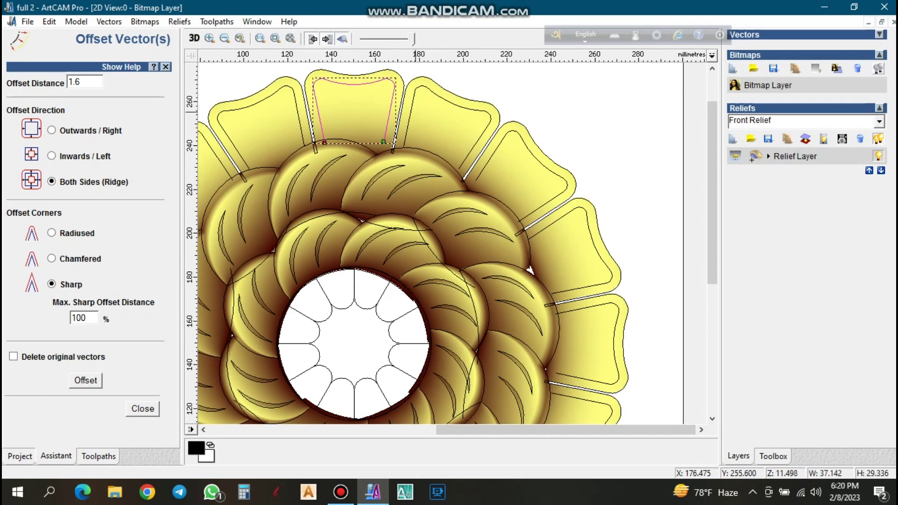
left_click(433, 90, "shift")
left_click(514, 131, "shift")
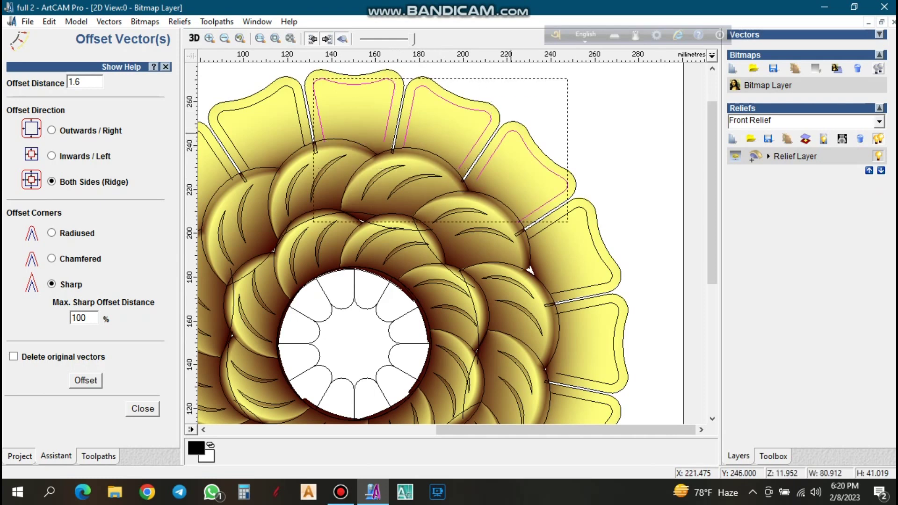
left_click(585, 286, "shift")
left_click(577, 376, "shift")
scroll(584, 372, "down", 1)
scroll(514, 285, "up", 1)
left_click(443, 278, "shift")
left_click(437, 286, "shift")
left_click(288, 369, "shift")
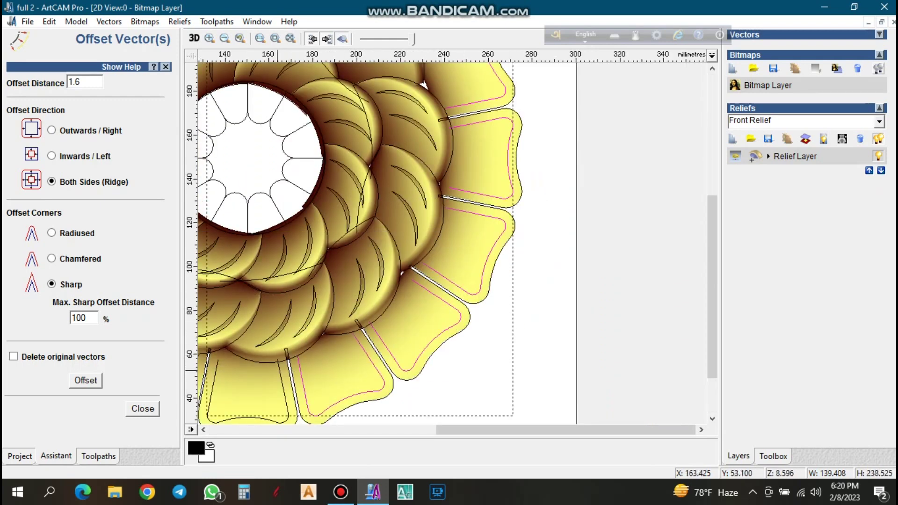
left_click(280, 369, "shift")
scroll(399, 364, "down", 1)
scroll(333, 335, "up", 1)
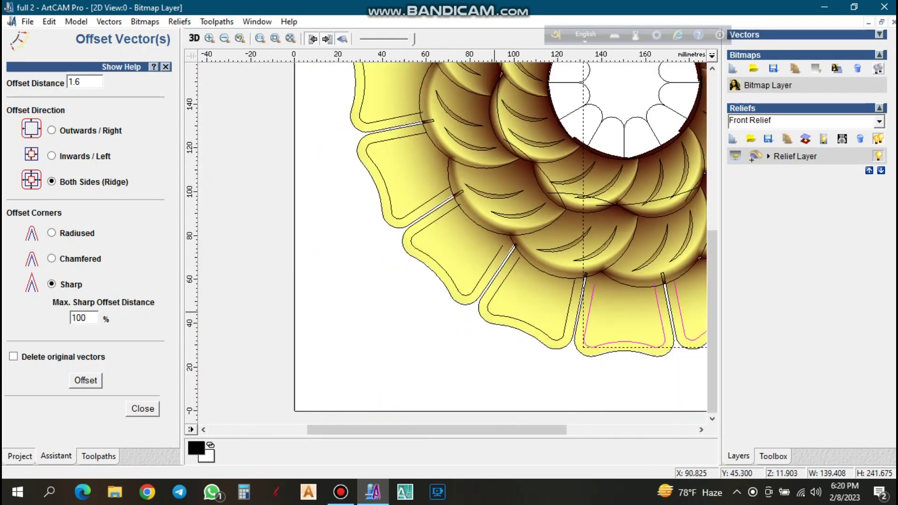
left_click(491, 312, "shift")
left_click(469, 290, "shift")
left_click(392, 148, "shift")
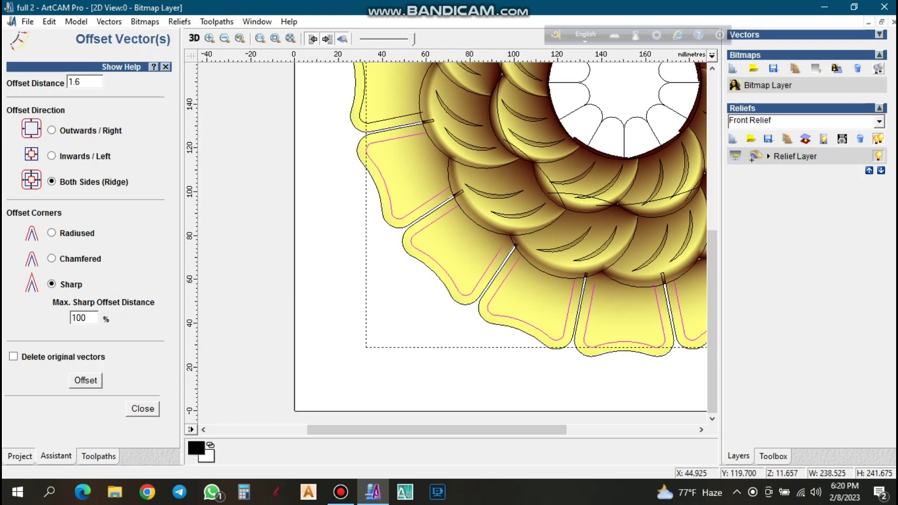
left_click(374, 123, "shift")
scroll(413, 200, "down", 1)
scroll(414, 200, "up", 1)
left_click(438, 207, "shift")
left_click(473, 193, "shift")
left_click(612, 126, "shift")
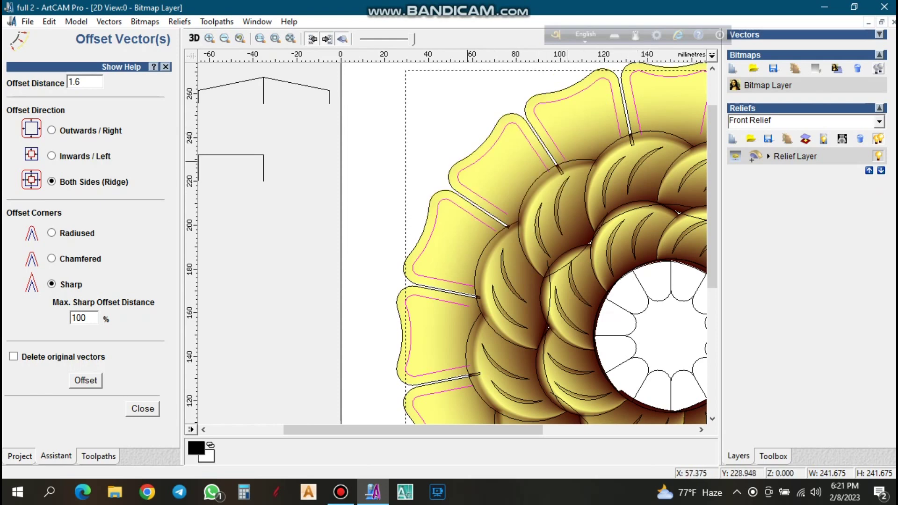
Offset the selected petal outlines by 1.7 mm to both sides as ridges with sharp corners, keeping the originals.
scroll(562, 149, "down", 1)
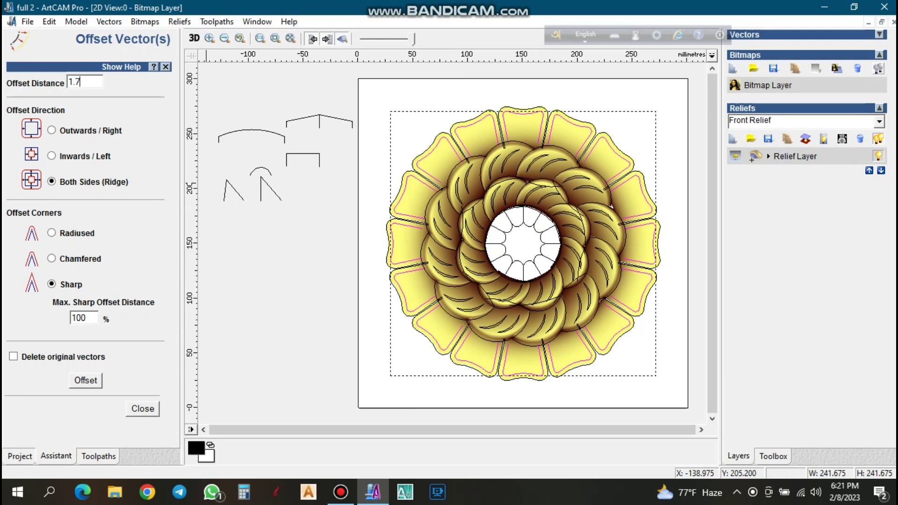
left_click(85, 381)
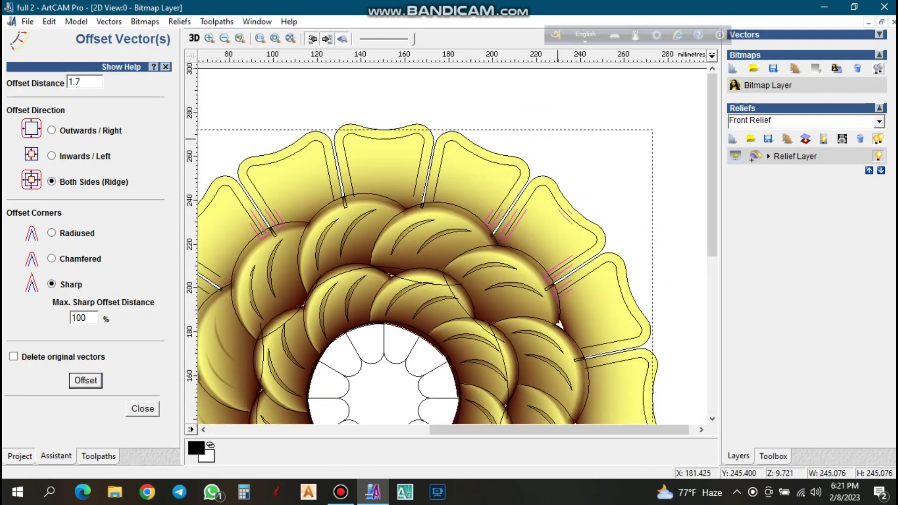
scroll(478, 209, "up", 2)
Group the offset petal borders and subtract them from the relief with a 45° angular profile scaled to a height of 3 mm.
right_click(516, 277)
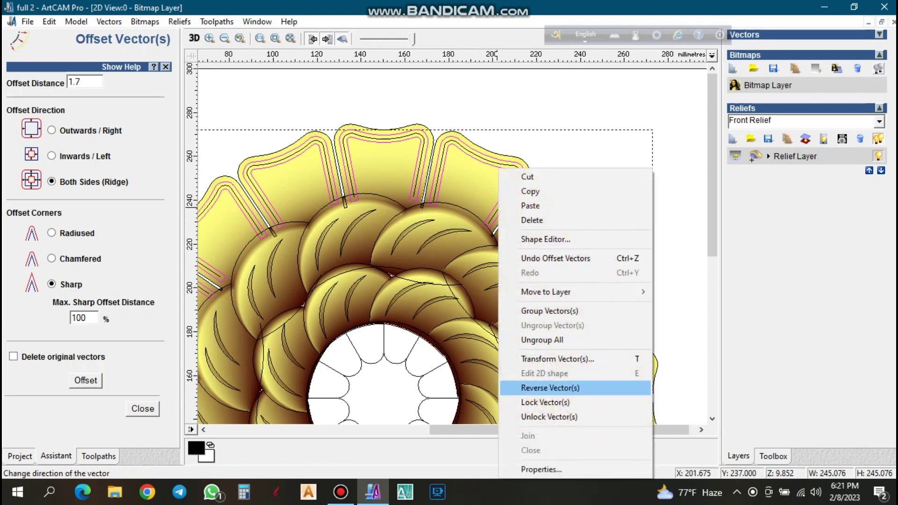
left_click(641, 311)
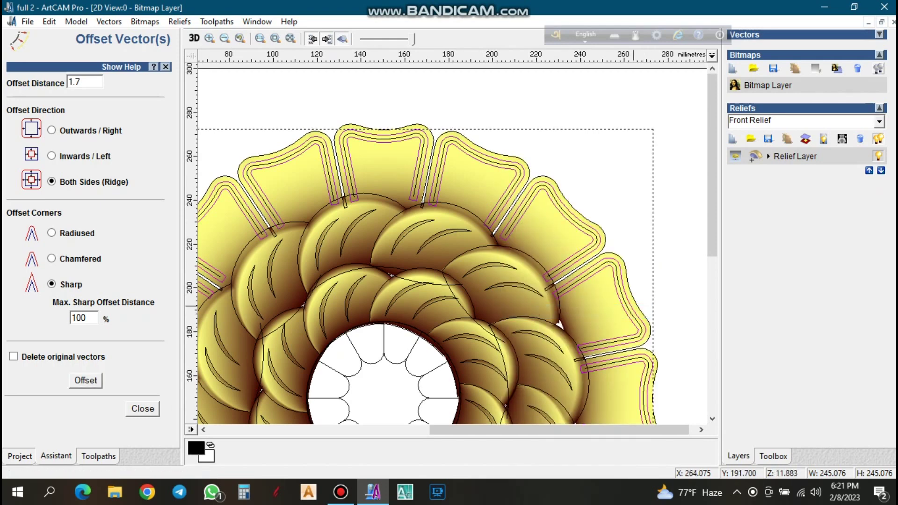
double_click(585, 244)
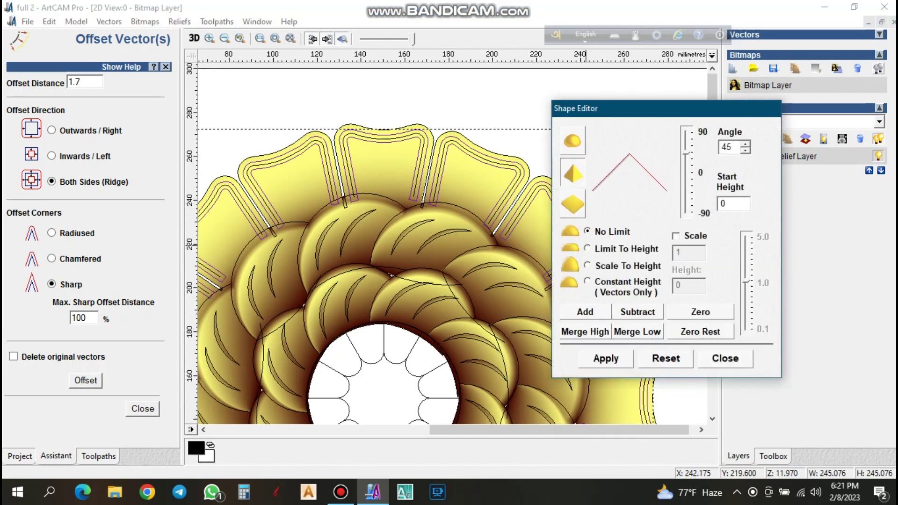
left_click(588, 265)
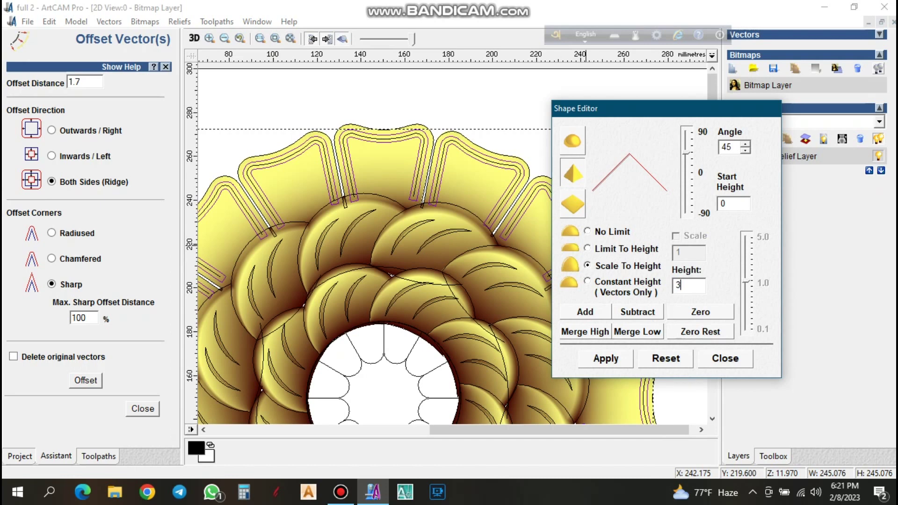
left_click(638, 312)
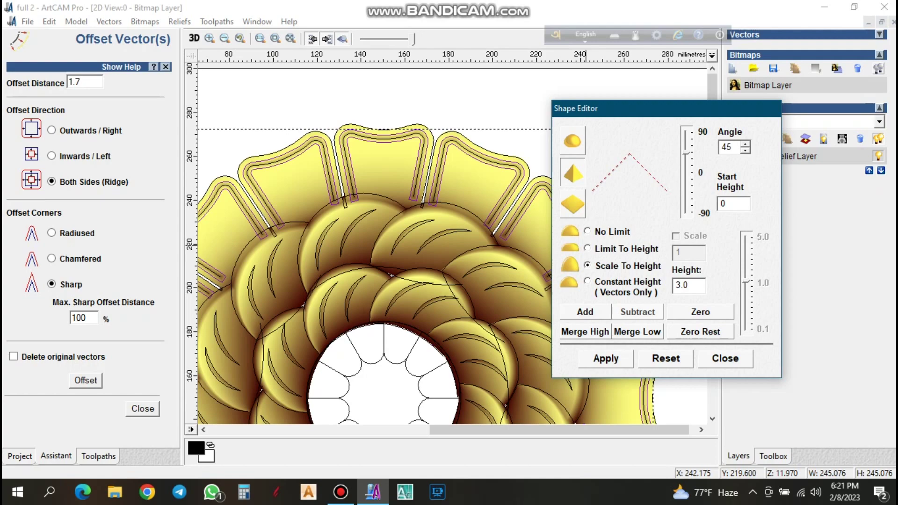
left_click(726, 359)
left_click(637, 281)
Delete all the rosette's vectors to view the bare relief, and undo the deletion.
scroll(421, 229, "down", 1)
scroll(375, 243, "up", 1)
scroll(515, 233, "down", 2)
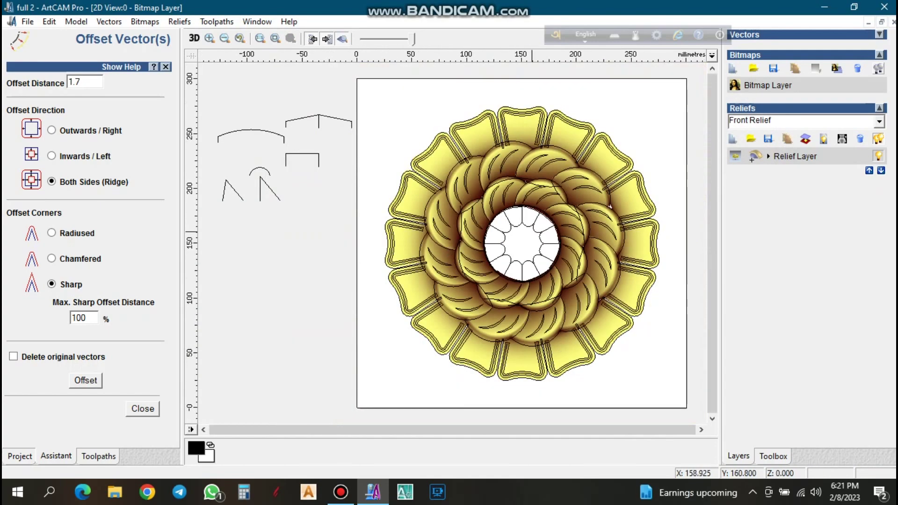
left_click_drag(696, 403, 388, 97)
key("Delete")
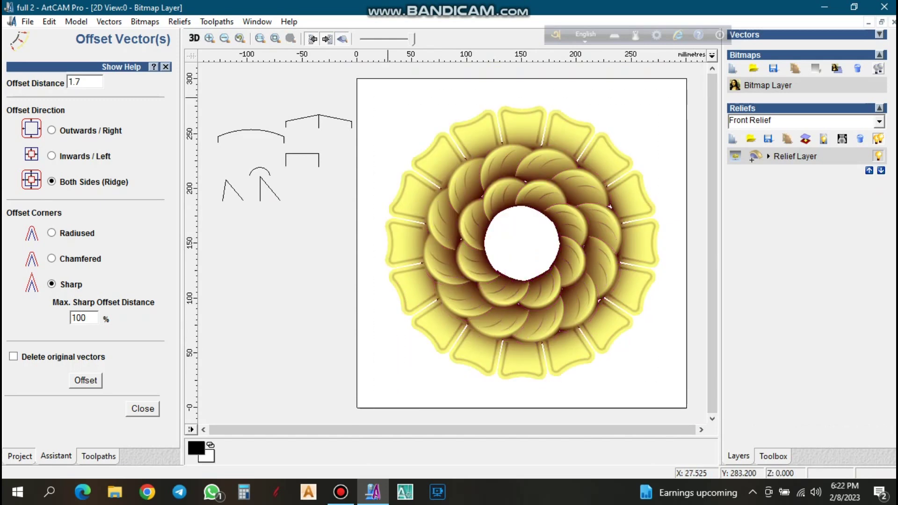
key("ctrl+z")
scroll(532, 242, "up", 1)
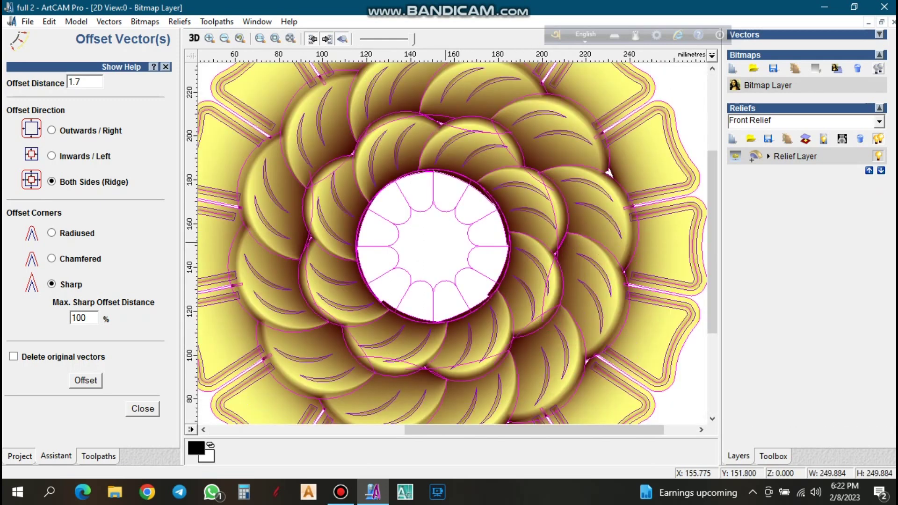
left_click(445, 242)
Inspect the carved petal borders of the rosette from several angles in the 3D view.
scroll(445, 243, "down", 1)
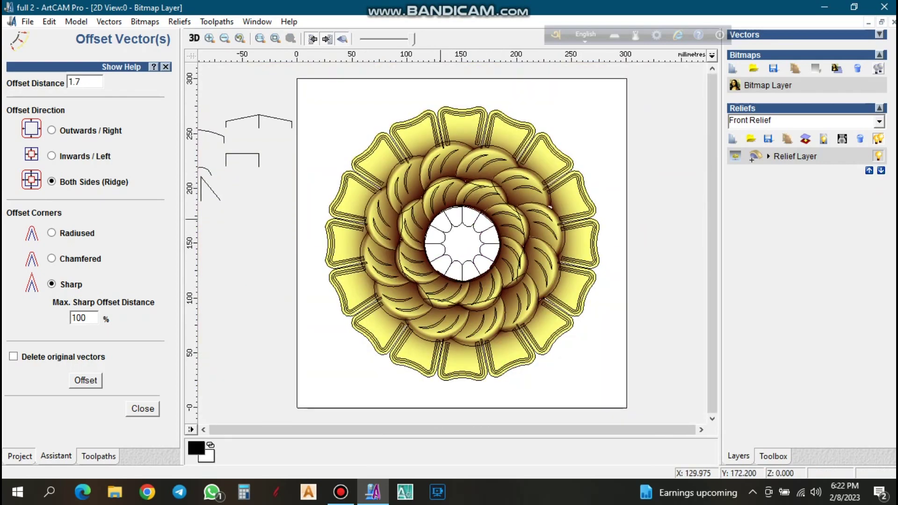
scroll(482, 241, "up", 1)
scroll(496, 242, "down", 1)
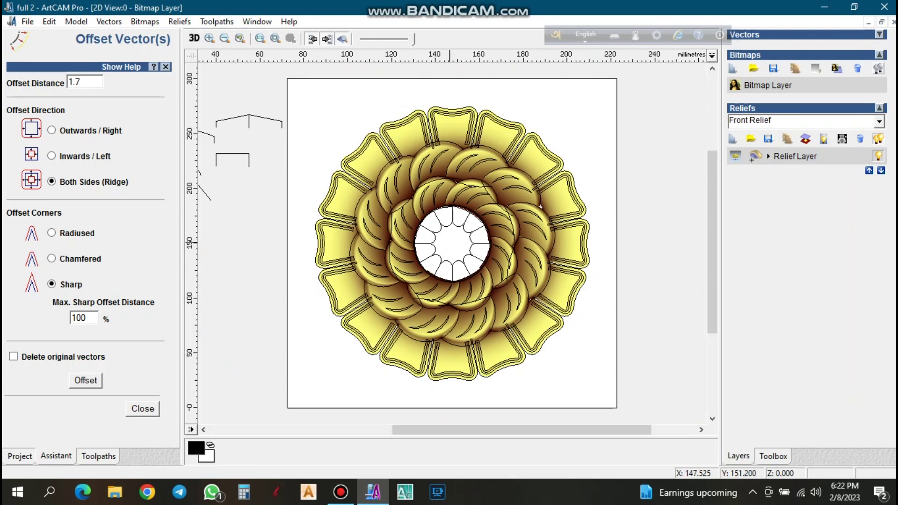
scroll(438, 242, "up", 1)
scroll(450, 242, "down", 1)
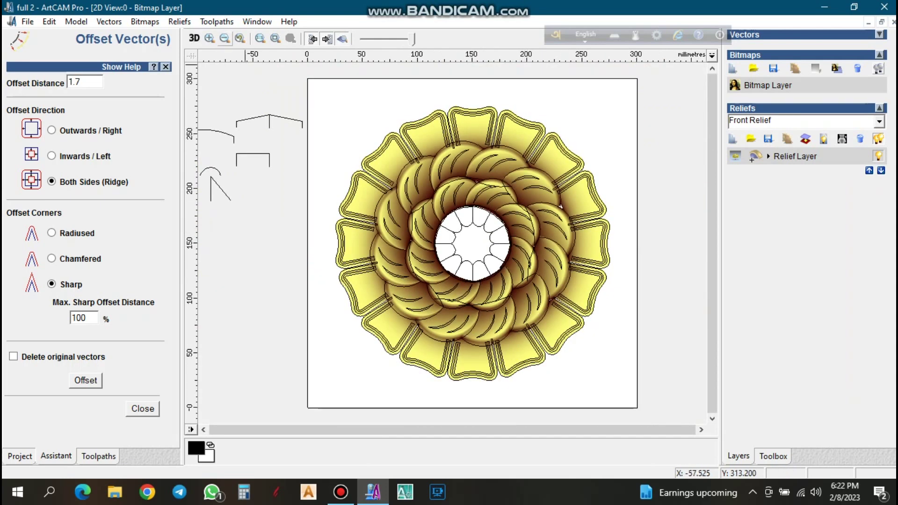
key("F3")
left_click_drag(445, 255, 468, 284)
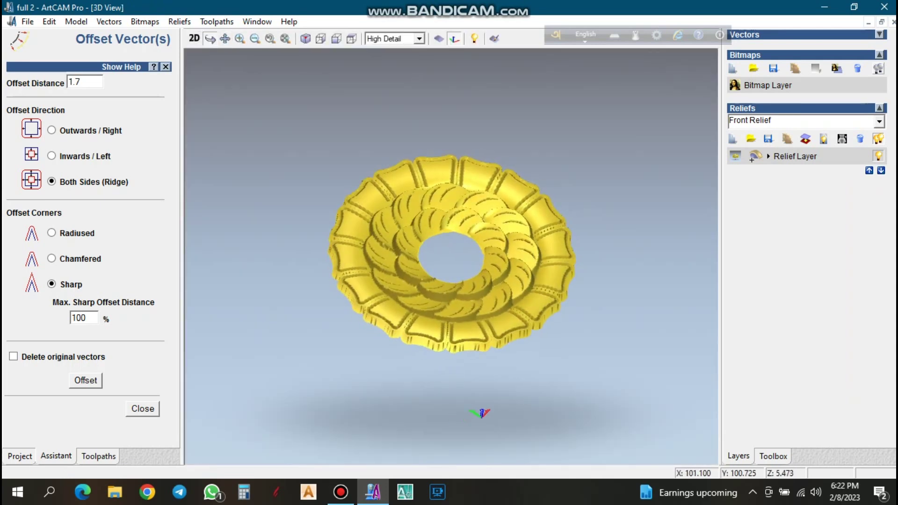
scroll(450, 255, "up", 3)
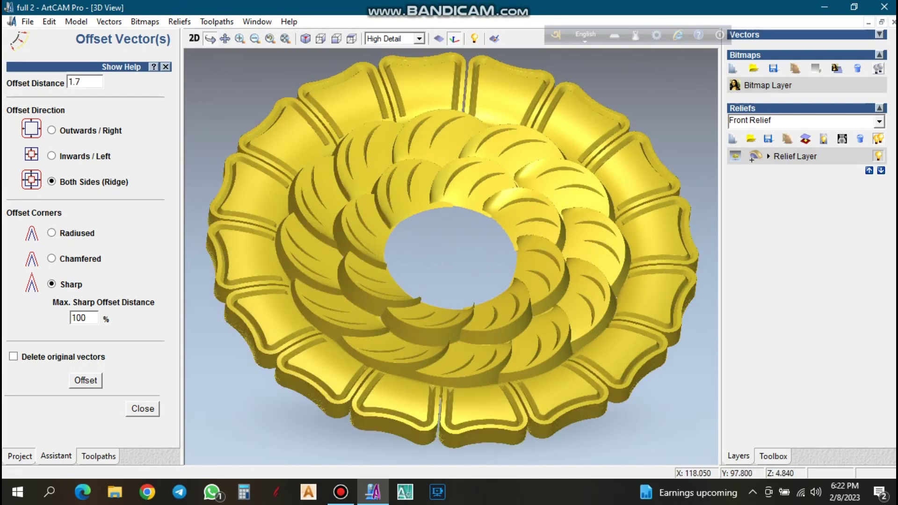
left_click_drag(455, 329, 648, 201)
scroll(512, 354, "down", 3)
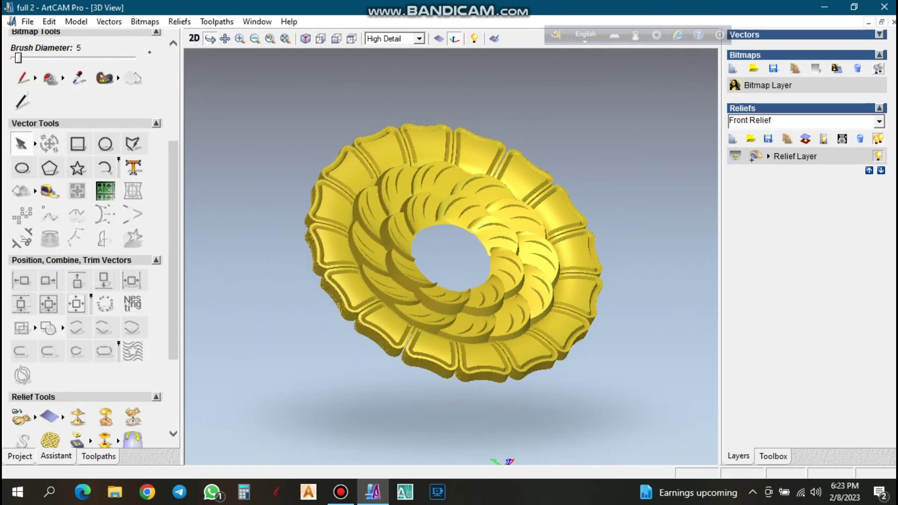
Create a new relief layer and select all twelve scalloped shapes around the rosette's central opening.
left_click(194, 38)
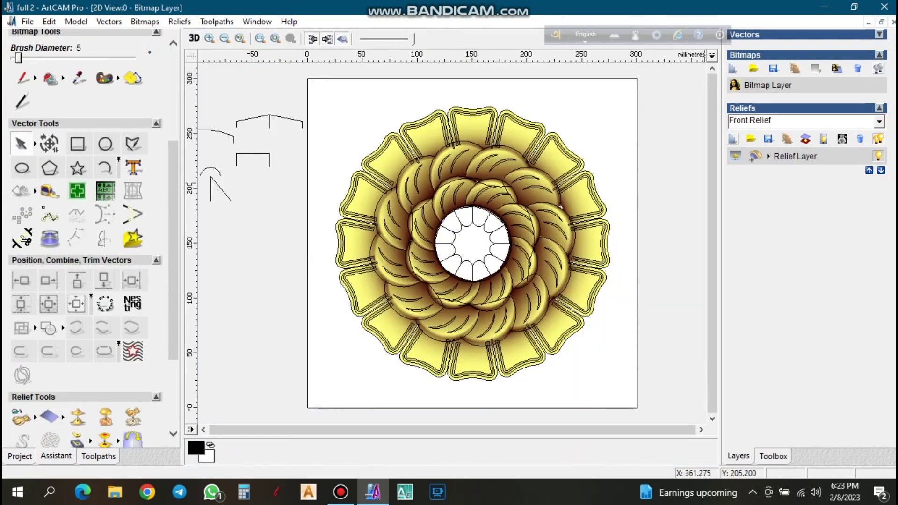
left_click(733, 139)
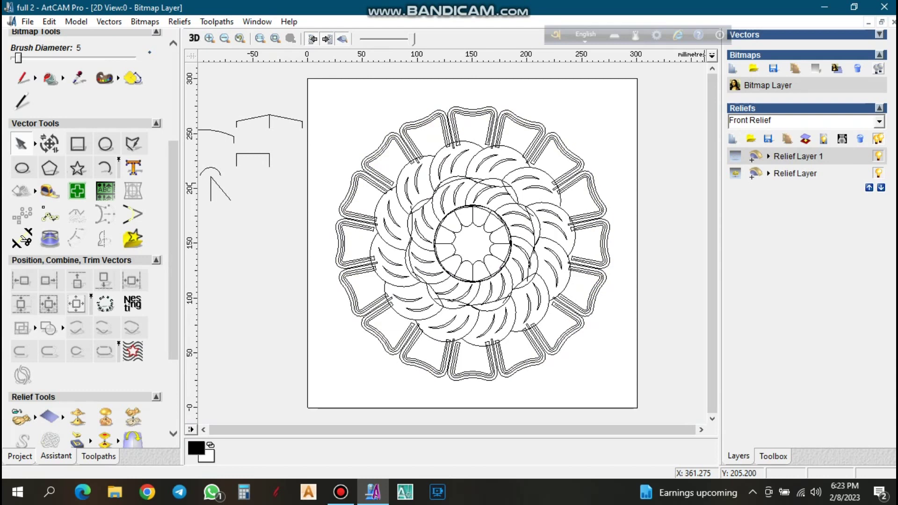
scroll(501, 233, "up", 2)
left_click(460, 227)
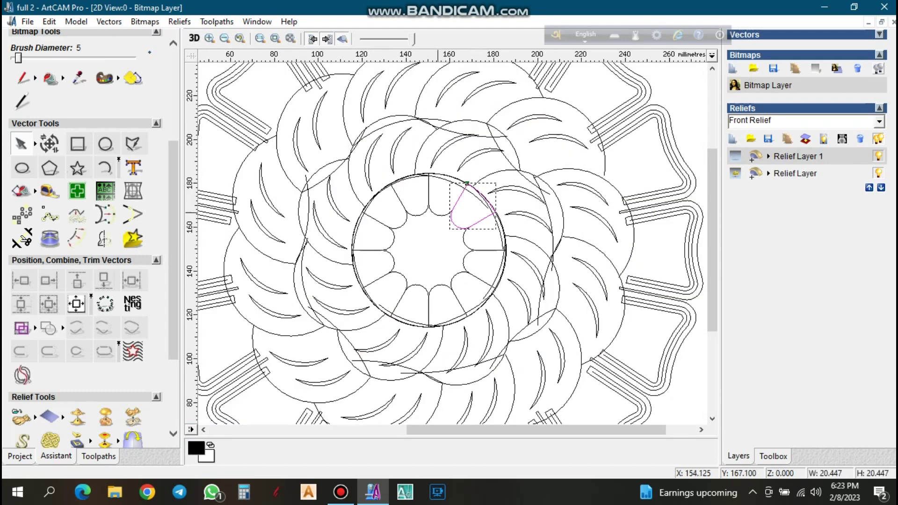
left_click(438, 214, "shift")
left_click(417, 216, "shift")
left_click(400, 223, "shift")
left_click(391, 244, "shift")
left_click(392, 260, "shift")
left_click(402, 274, "shift")
left_click(417, 285, "shift")
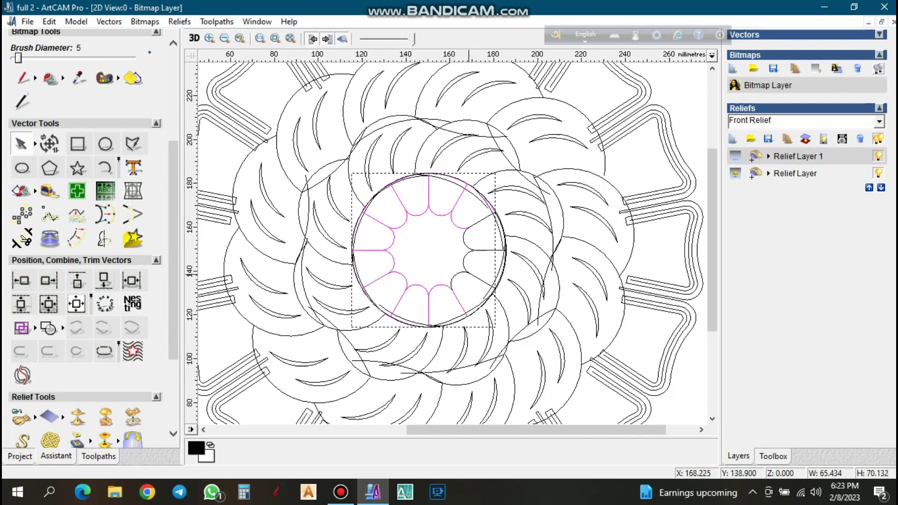
left_click(468, 273, "shift")
left_click(465, 259, "shift")
left_click(465, 241, "shift")
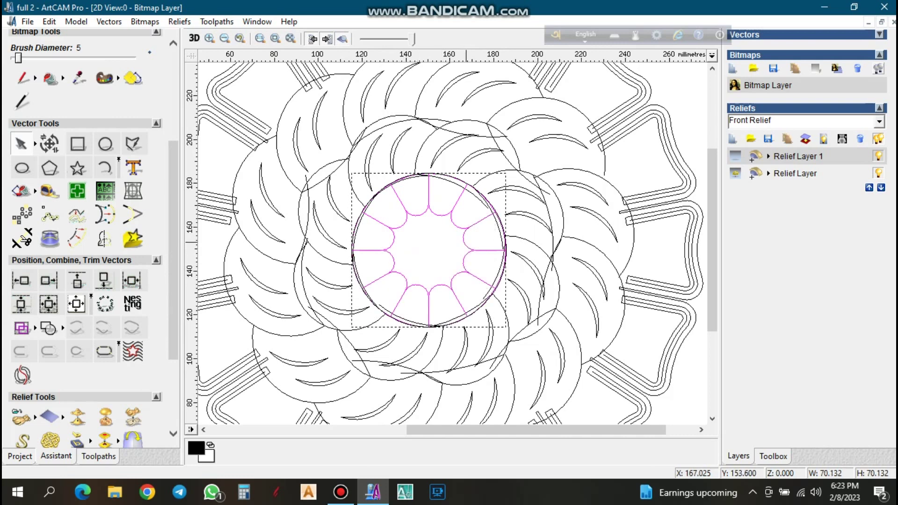
Add the scalloped shapes to the new layer with a 45° angular profile, limited to height 3 mm and scaled by 2.
right_click(485, 215)
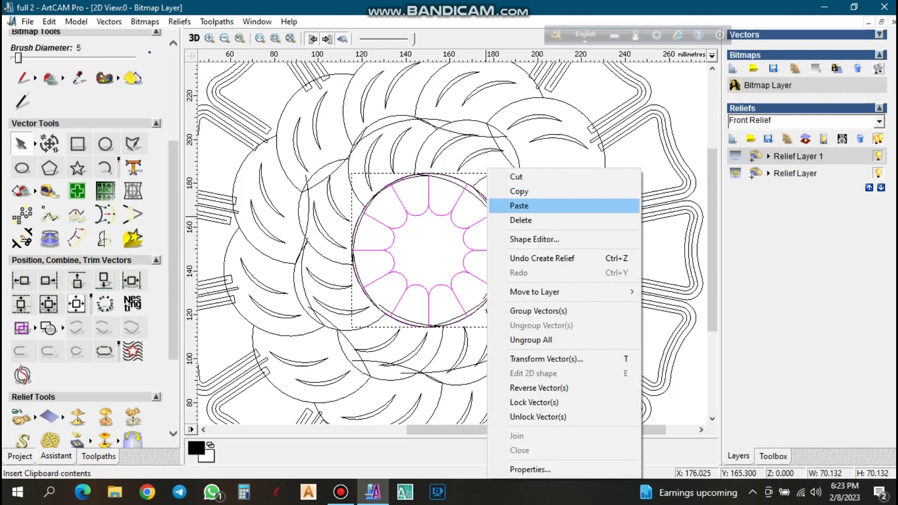
left_click(534, 239)
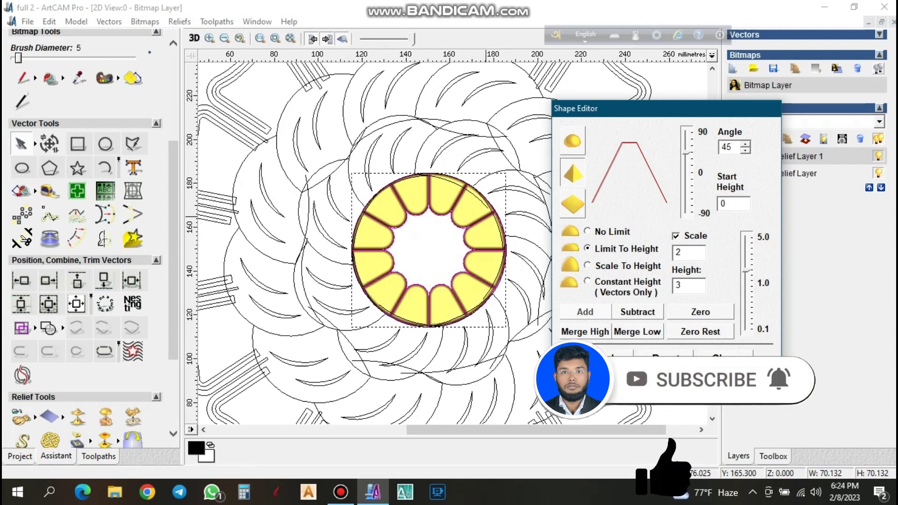
left_click(489, 225)
Add the circle around the scallops as a rounded dome scaled to a height of 12 mm.
scroll(504, 227, "up", 1)
left_click(442, 220)
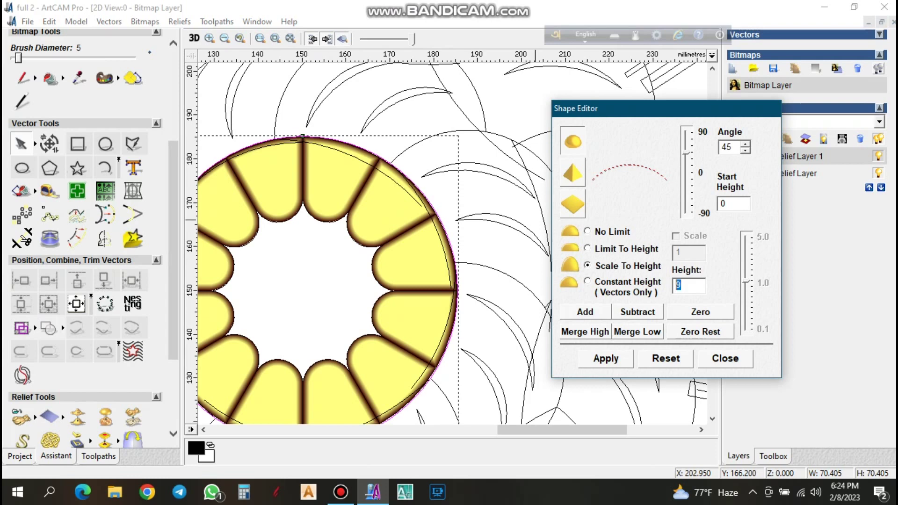
key("Return")
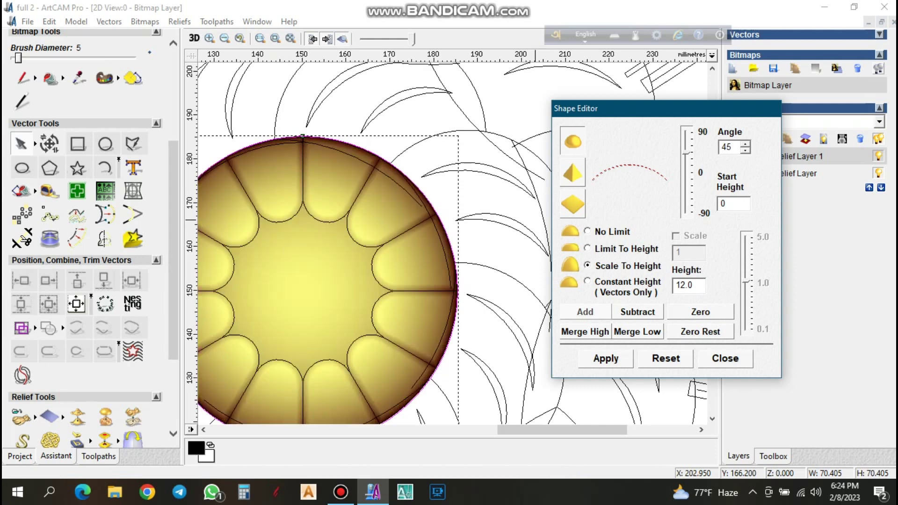
left_click(726, 359)
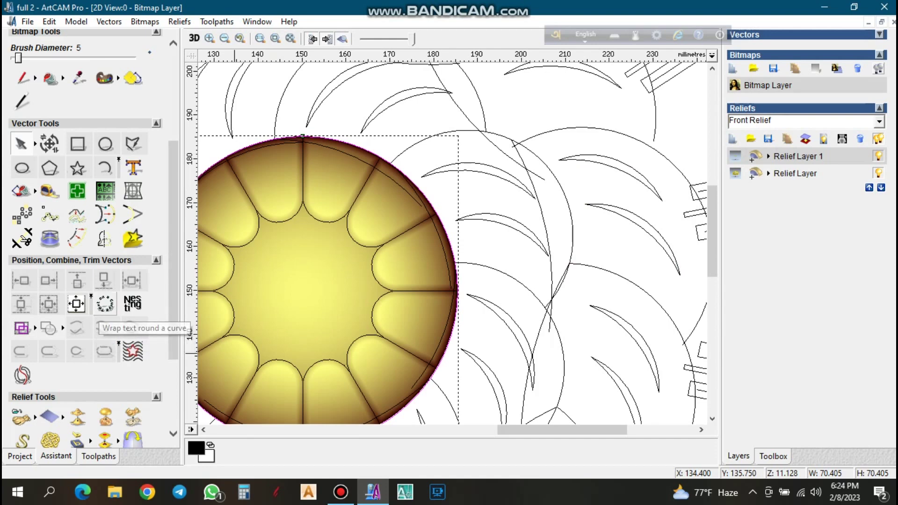
Check the centre dome's current relief height with Scale Relief Height, without changing it.
scroll(104, 326, "down", 3)
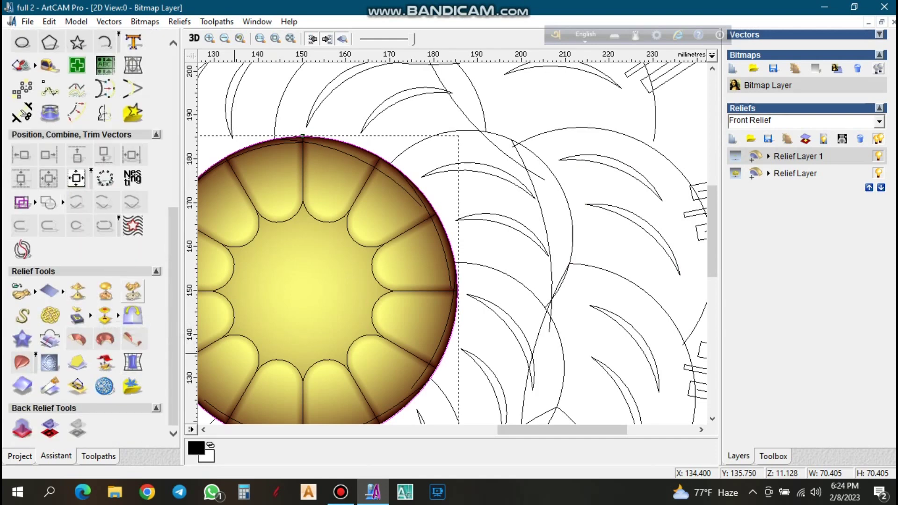
left_click(133, 291)
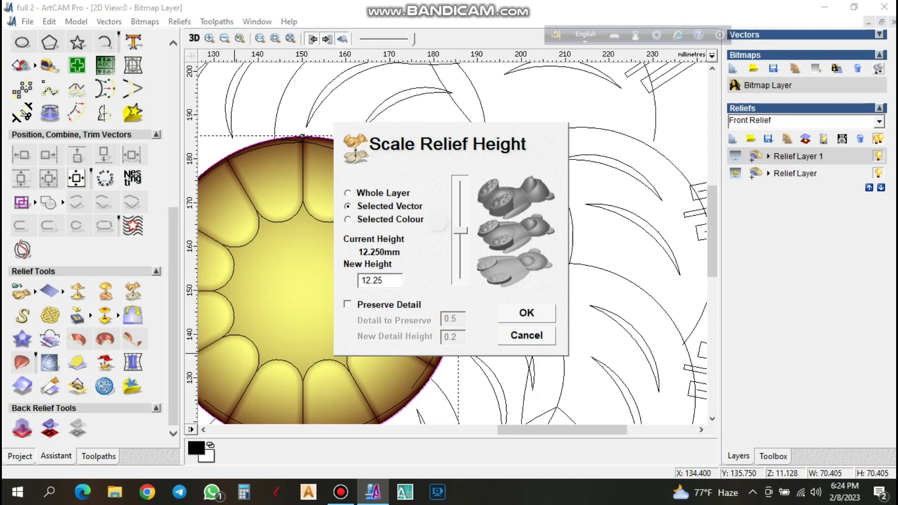
left_click_drag(437, 145, 584, 140)
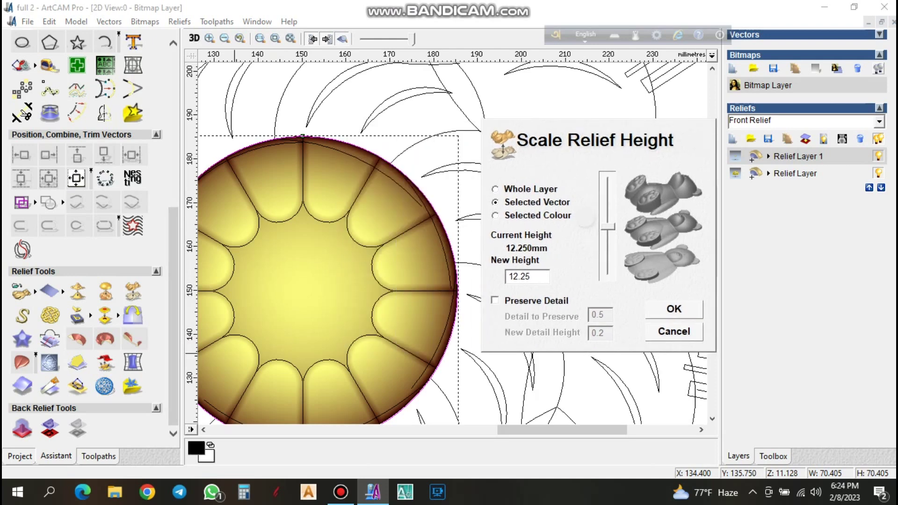
left_click(673, 332)
Examine the scalloped centre dome against the surrounding leaves and petals in the 3D view.
left_click(194, 38)
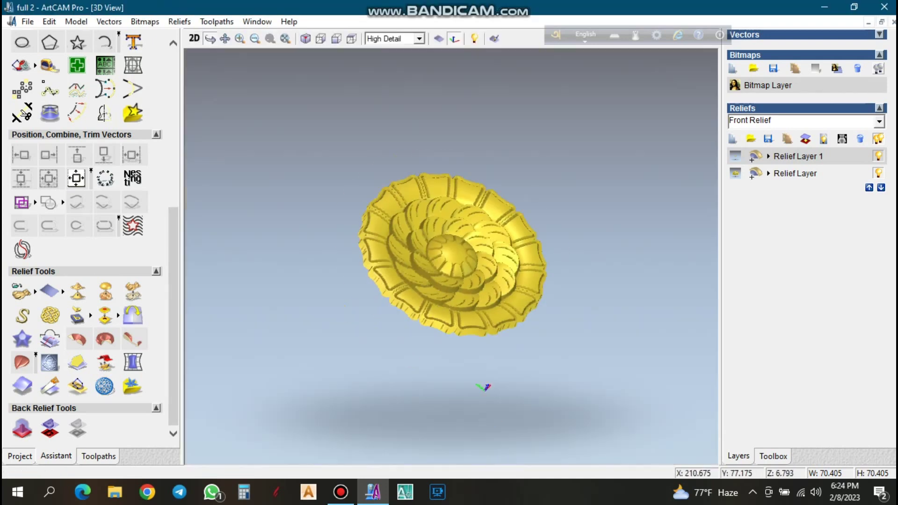
scroll(461, 276, "down", 1)
scroll(452, 255, "up", 3)
left_click_drag(374, 374, 374, 281)
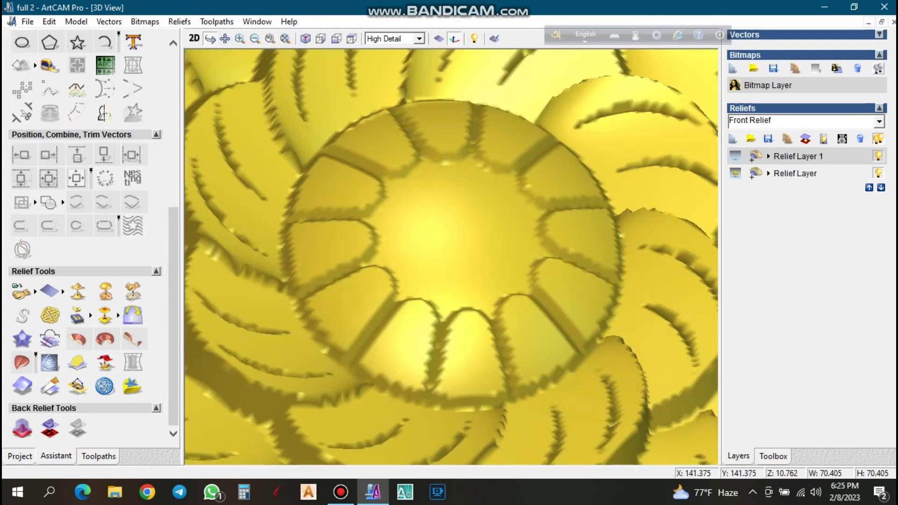
scroll(449, 270, "down", 3)
left_click_drag(449, 270, 452, 245)
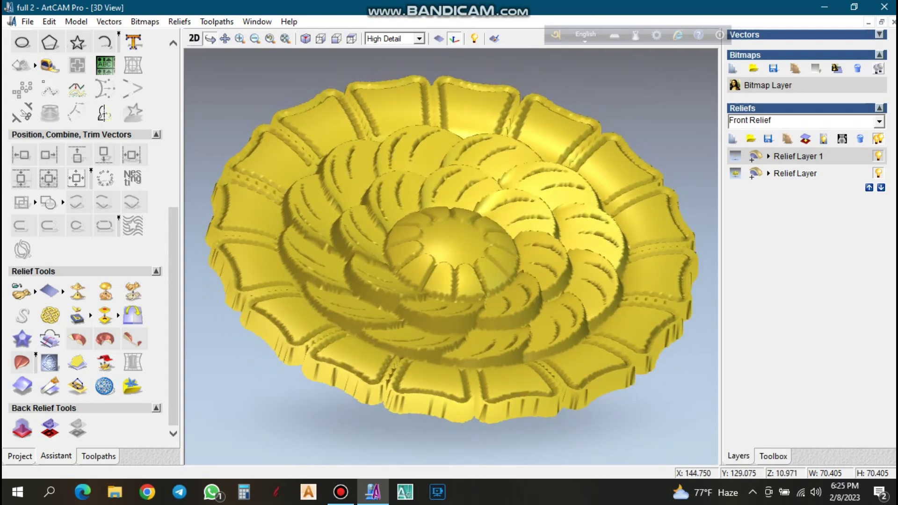
Draw a circle about 42.6 mm in diameter, centred on the dome and crossing the scallops' rounded inner ends.
left_click(193, 39)
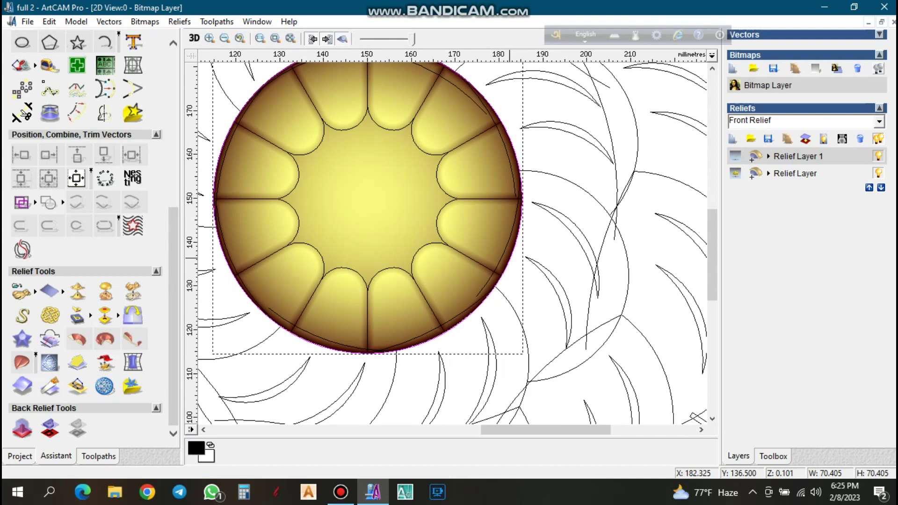
scroll(77, 89, "up", 3)
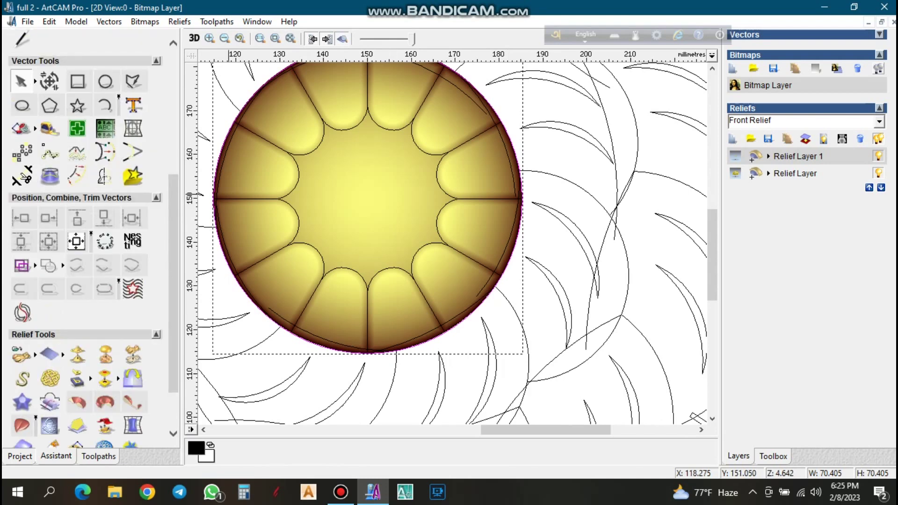
left_click(106, 81)
scroll(369, 201, "down", 2)
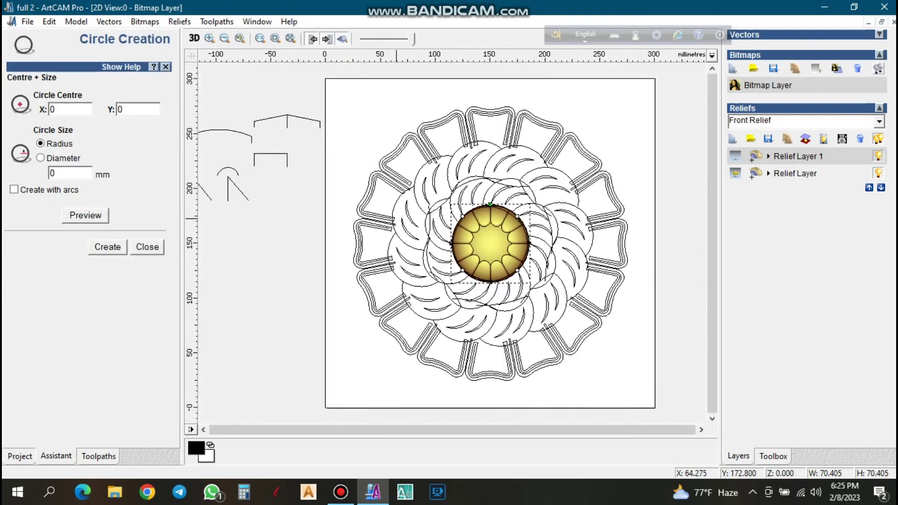
left_click_drag(490, 243, 493, 221)
scroll(507, 252, "up", 1)
scroll(431, 241, "up", 1)
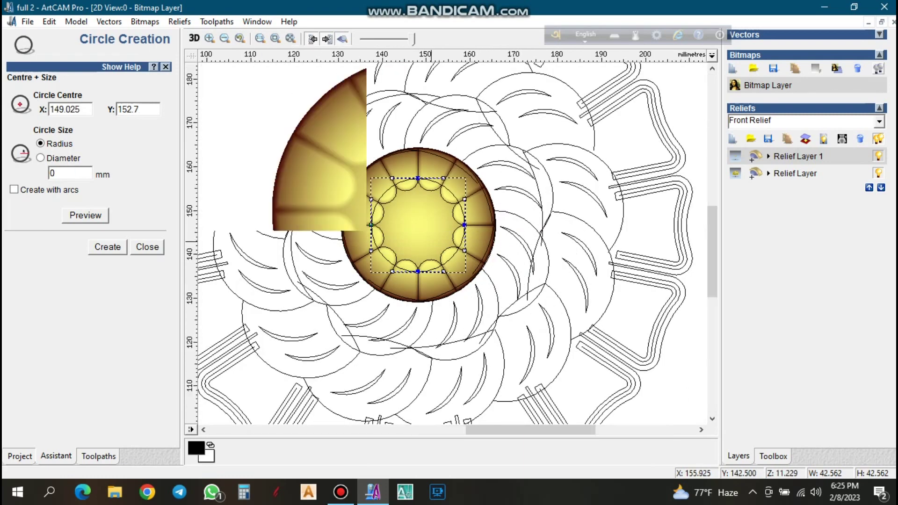
scroll(411, 236, "up", 2)
left_click(429, 232)
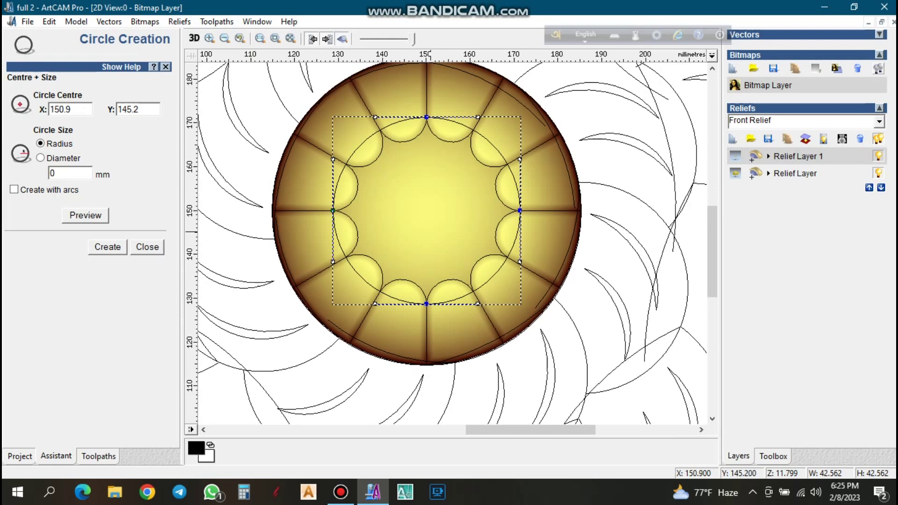
left_click(147, 247)
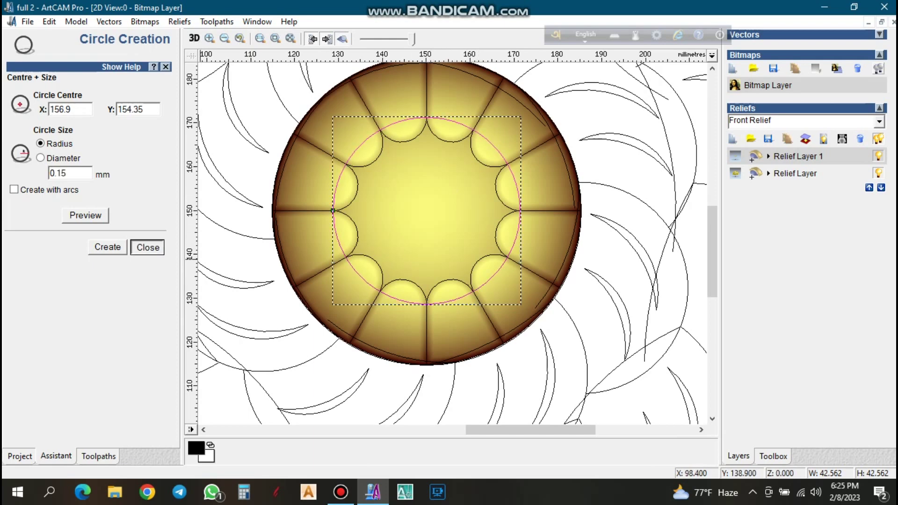
key("F12")
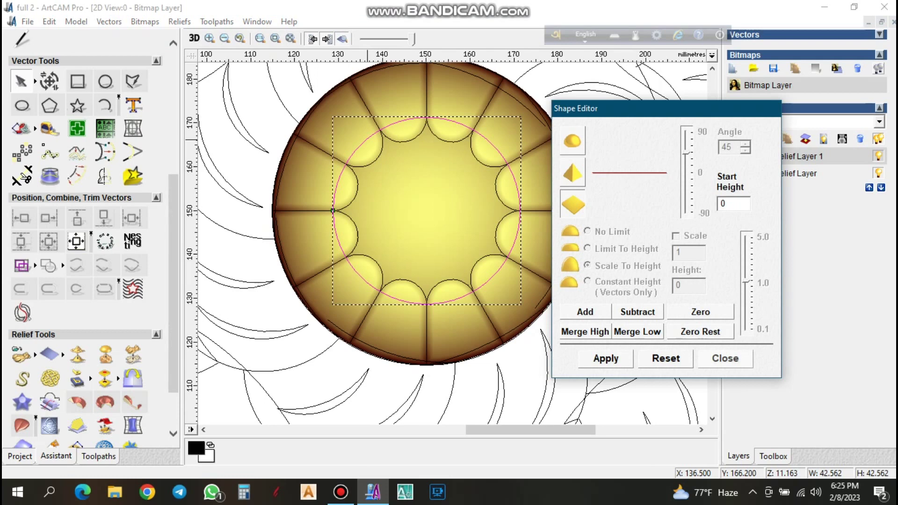
left_click(725, 359)
left_click(210, 211)
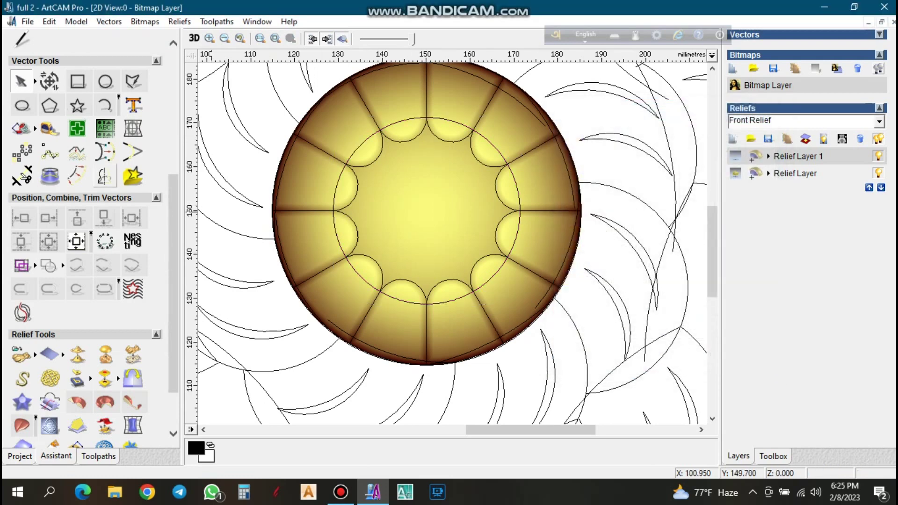
Draw a circle about 32.8 mm in diameter, centred on the dome and touching the scallops' rounded inner ends.
key("c")
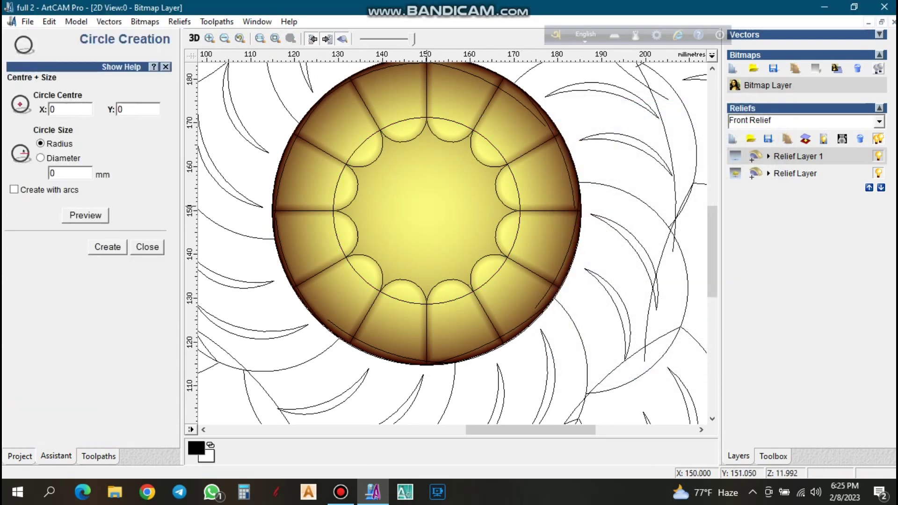
scroll(427, 197, "down", 2)
left_click_drag(454, 243, 489, 242)
left_click_drag(466, 211, 464, 207)
scroll(453, 212, "up", 2)
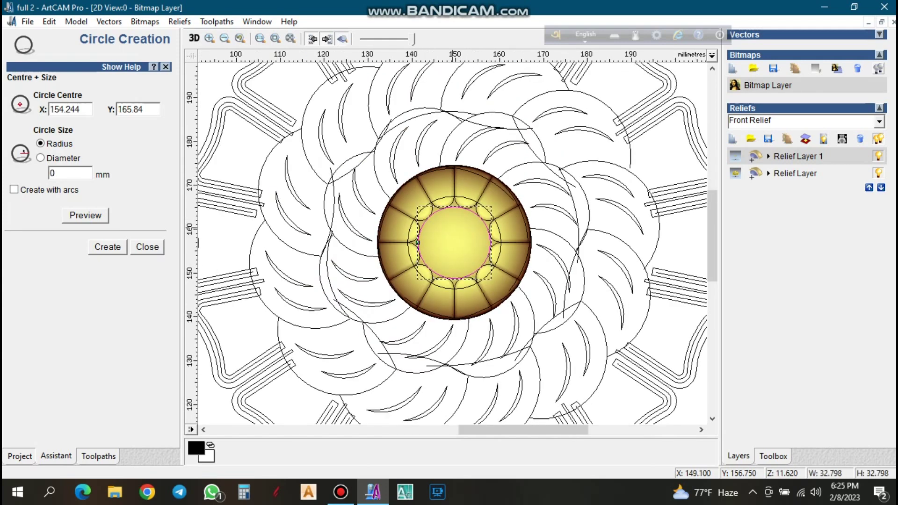
Delete the larger circle that crosses the scallops' rounded inner ends.
key("Escape")
left_click(431, 183)
key("Delete")
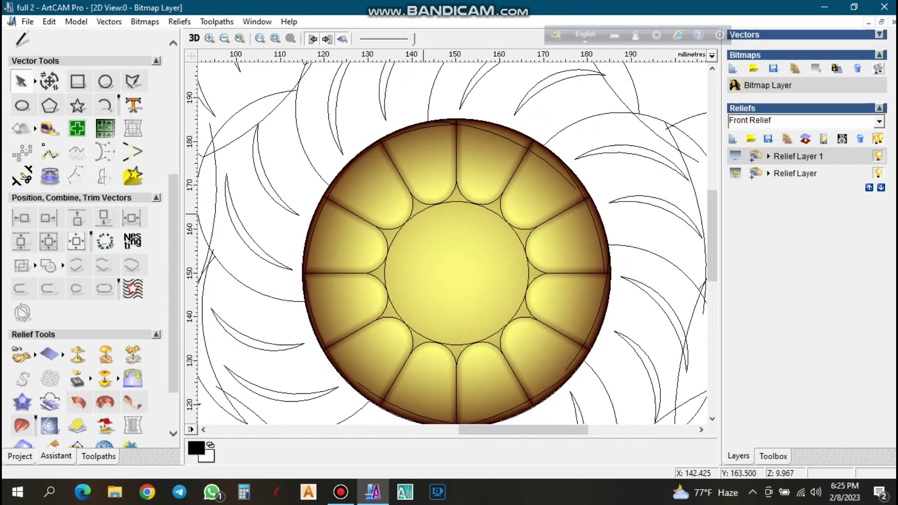
Add a sphere texture inside the central circle with size 2.5, Z height 1, X and Y spacing 100% and offset 0%.
double_click(422, 216)
key("Escape")
scroll(93, 239, "down", 3)
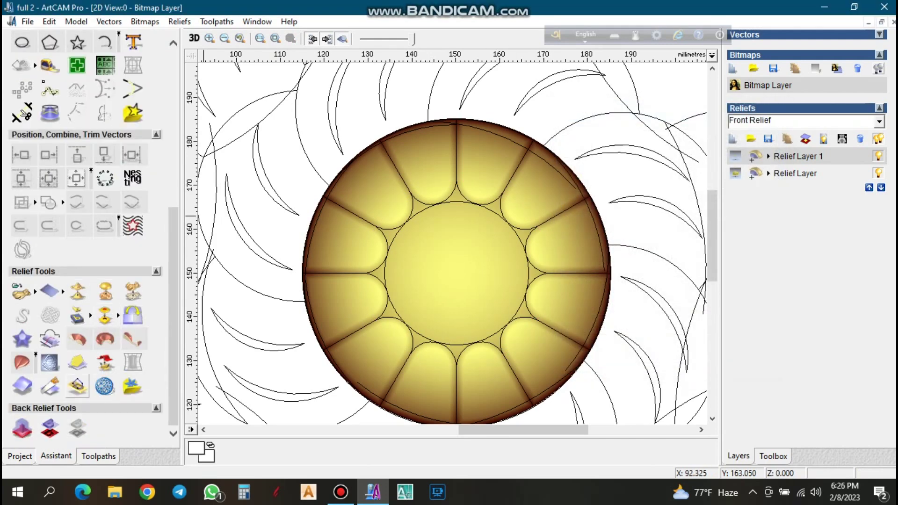
left_click(105, 291)
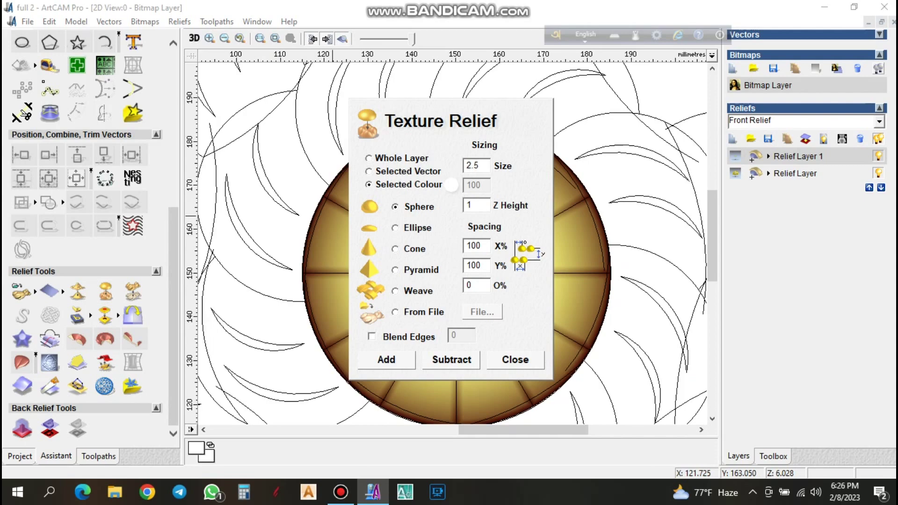
left_click(386, 359)
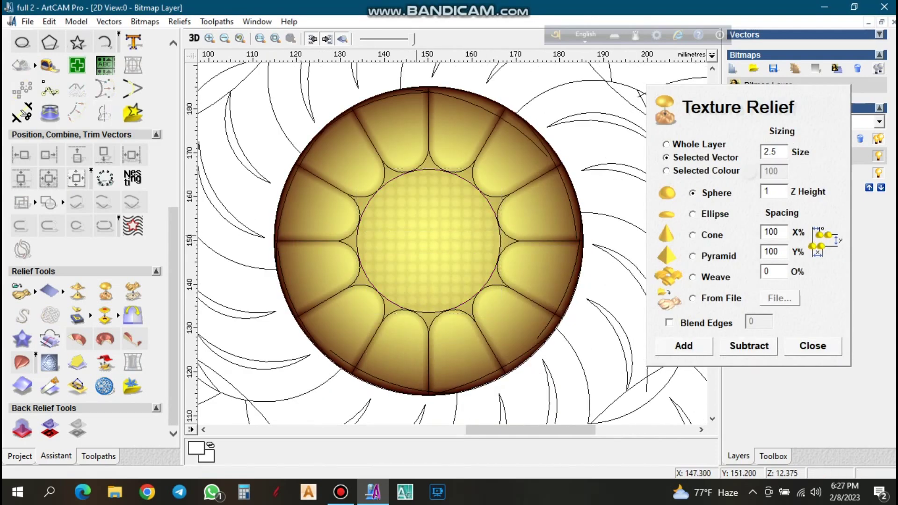
left_click(813, 345)
Examine the textured centre and the whole rosette from several angles in the 3D view.
scroll(467, 286, "down", 1)
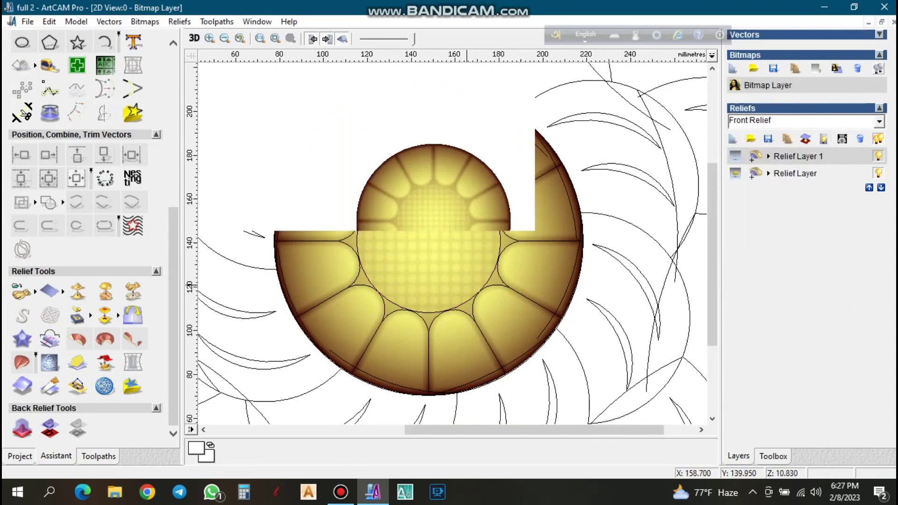
left_click(194, 38)
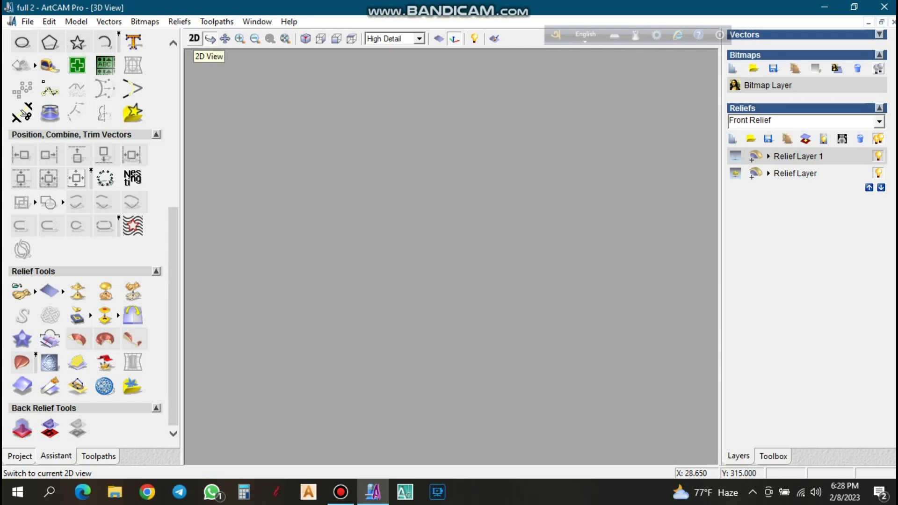
scroll(450, 234, "down", 3)
scroll(450, 241, "up", 3)
scroll(450, 248, "down", 1)
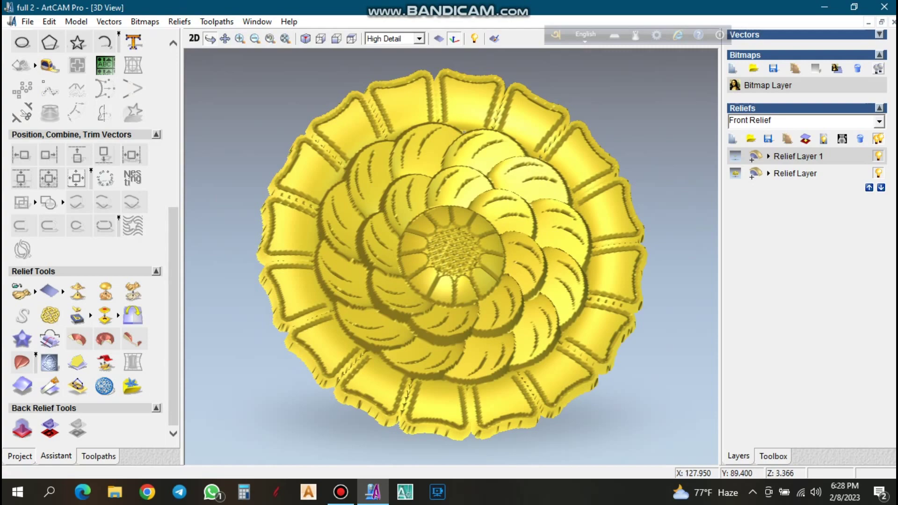
scroll(450, 255, "up", 1)
scroll(451, 255, "down", 2)
mouse_move(451, 255)
left_mouse_down()
mouse_move(510, 236)
mouse_move(472, 199)
mouse_move(431, 341)
left_mouse_up()
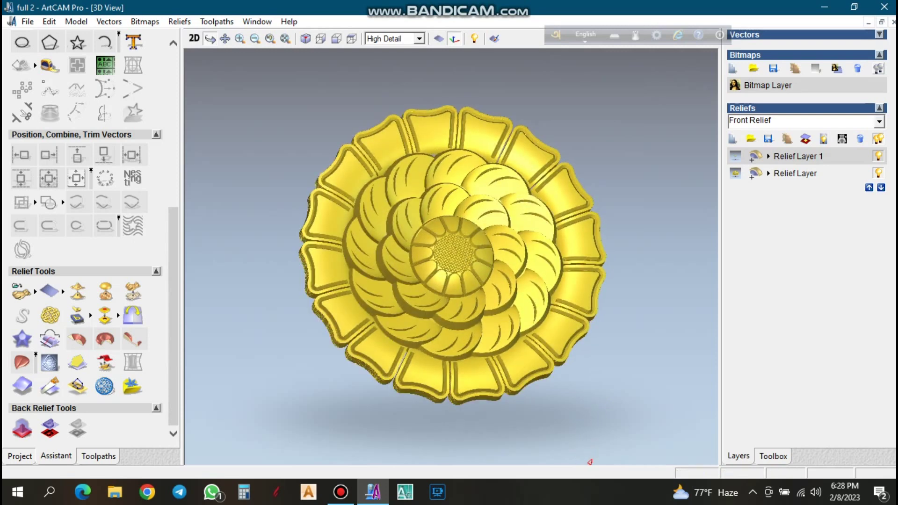
left_click_drag(433, 323, 449, 196)
scroll(452, 210, "up", 2)
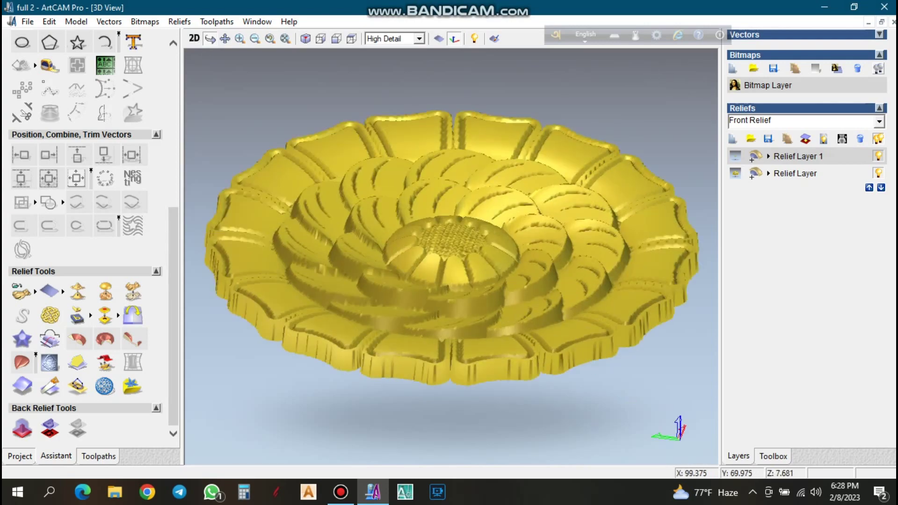
left_click_drag(468, 224, 470, 280)
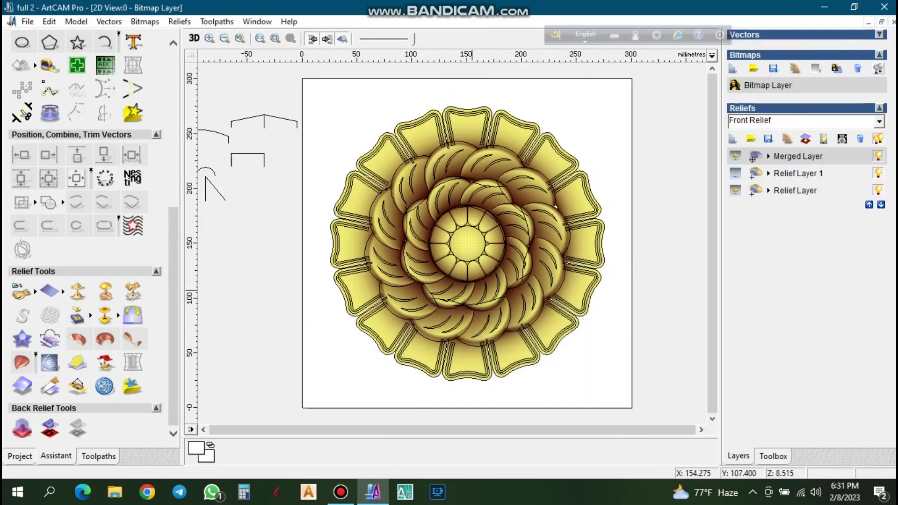
Delete the Merged Layer from the front relief.
scroll(556, 206, "up", 5)
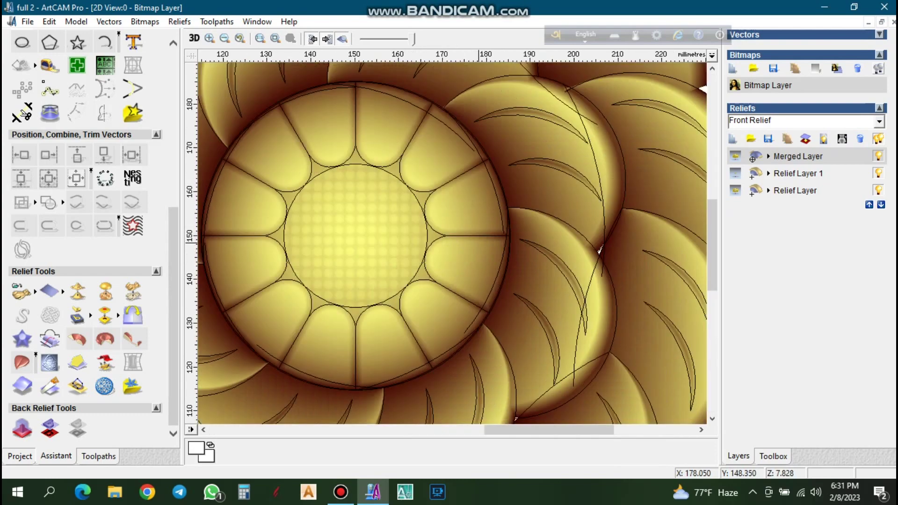
scroll(452, 243, "down", 3)
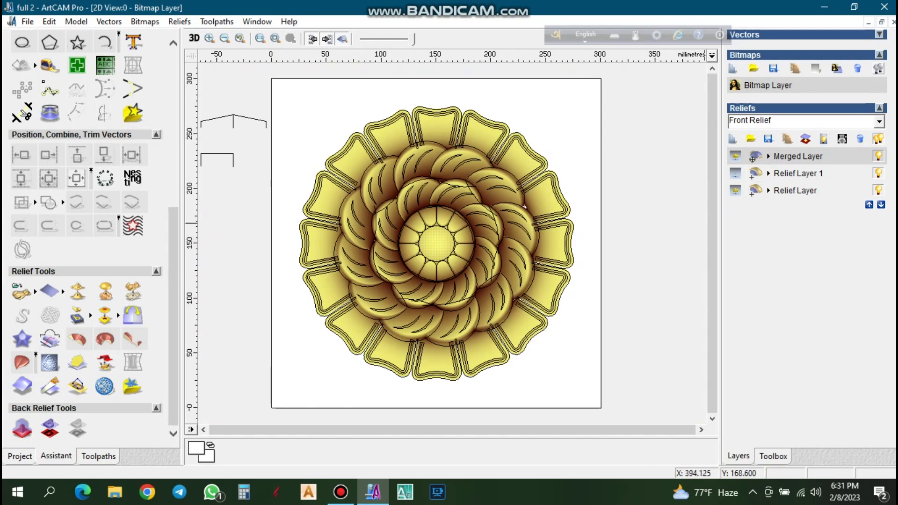
left_click(859, 139)
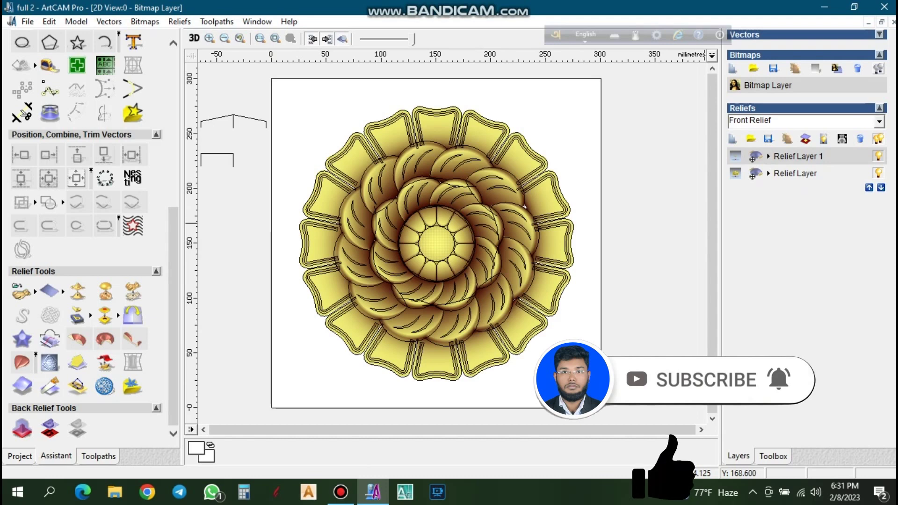
scroll(538, 242, "down", 1)
scroll(528, 239, "up", 2)
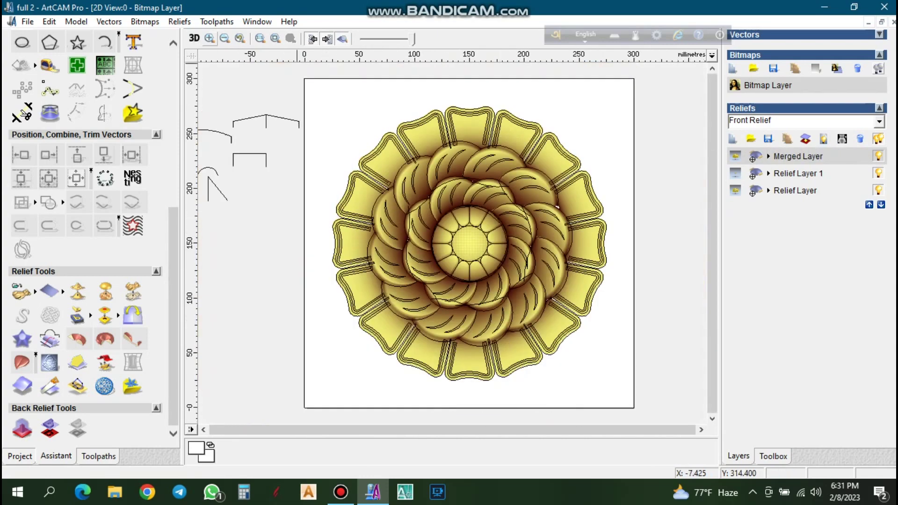
Check the Merged Layer's height with Scale Relief Height in the 3D view, without changing it.
left_click(194, 38)
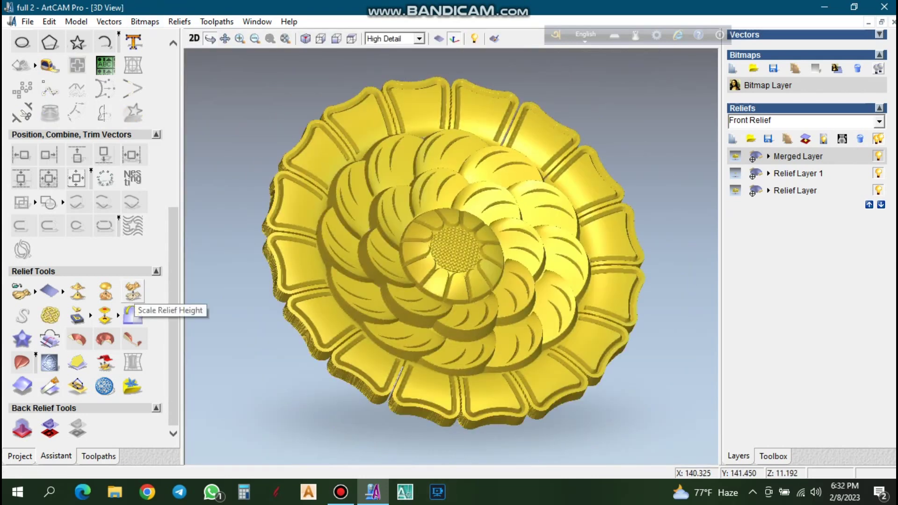
left_click(132, 314)
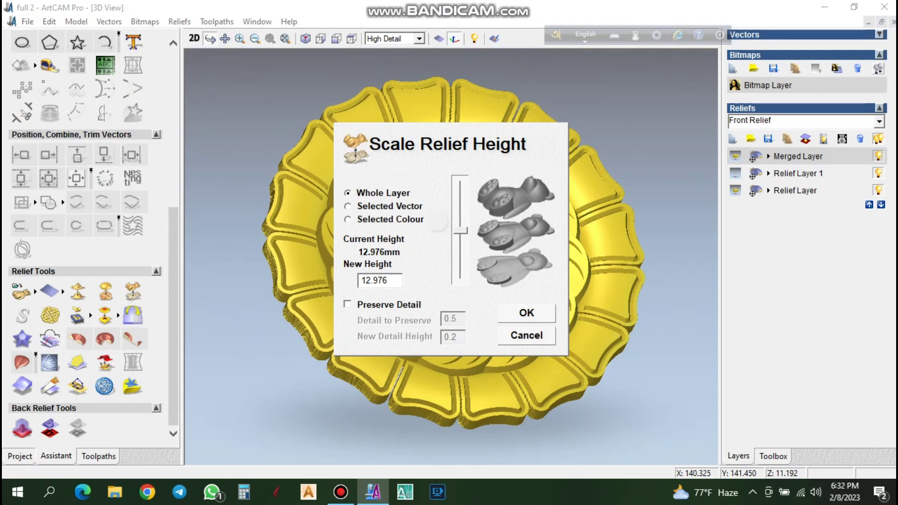
left_click_drag(388, 281, 371, 280)
key("Escape")
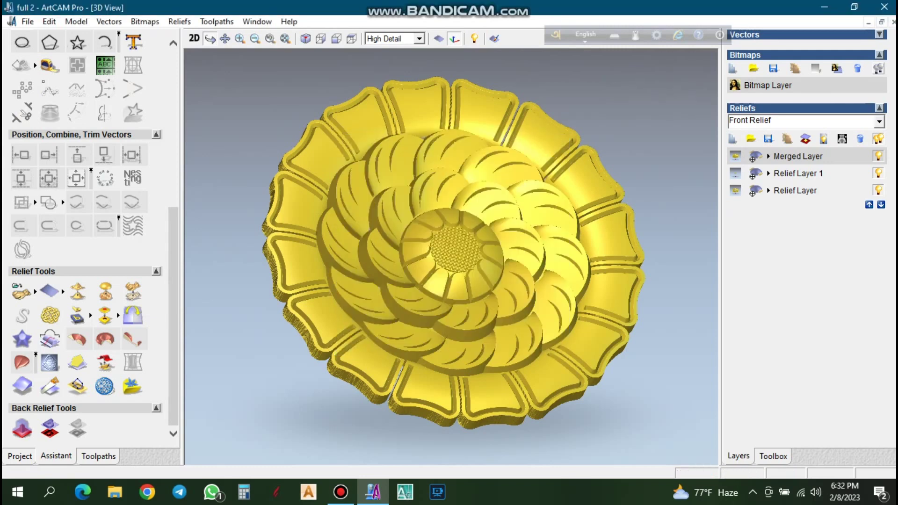
Smooth the whole Merged Layer with 1 smoothing pass.
left_click(77, 291)
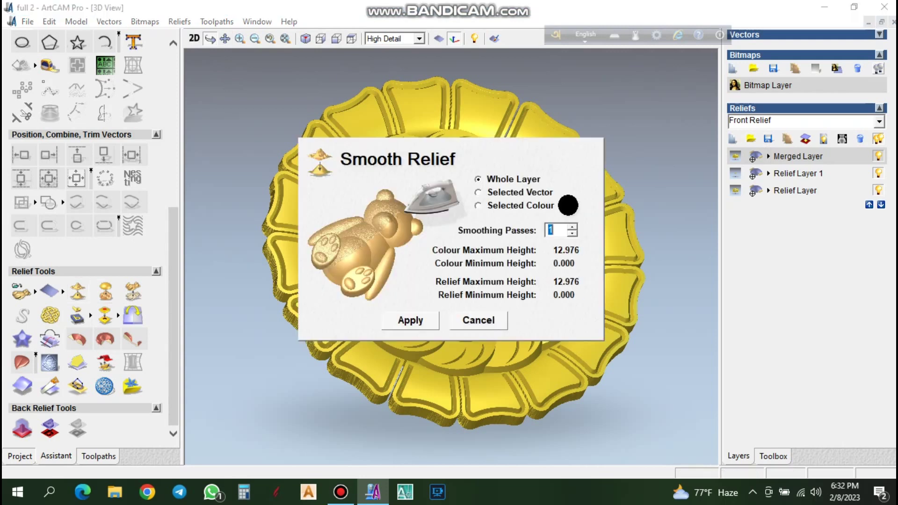
left_click_drag(434, 153, 775, 177)
key("Return")
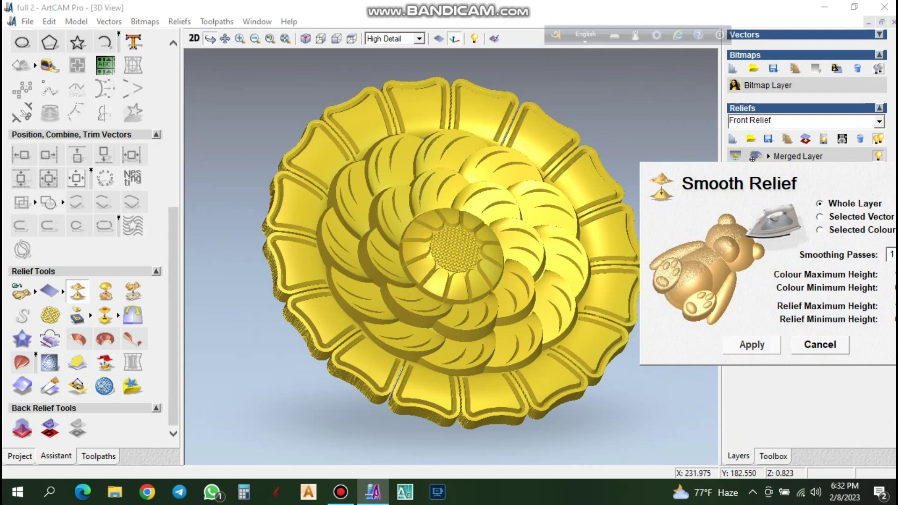